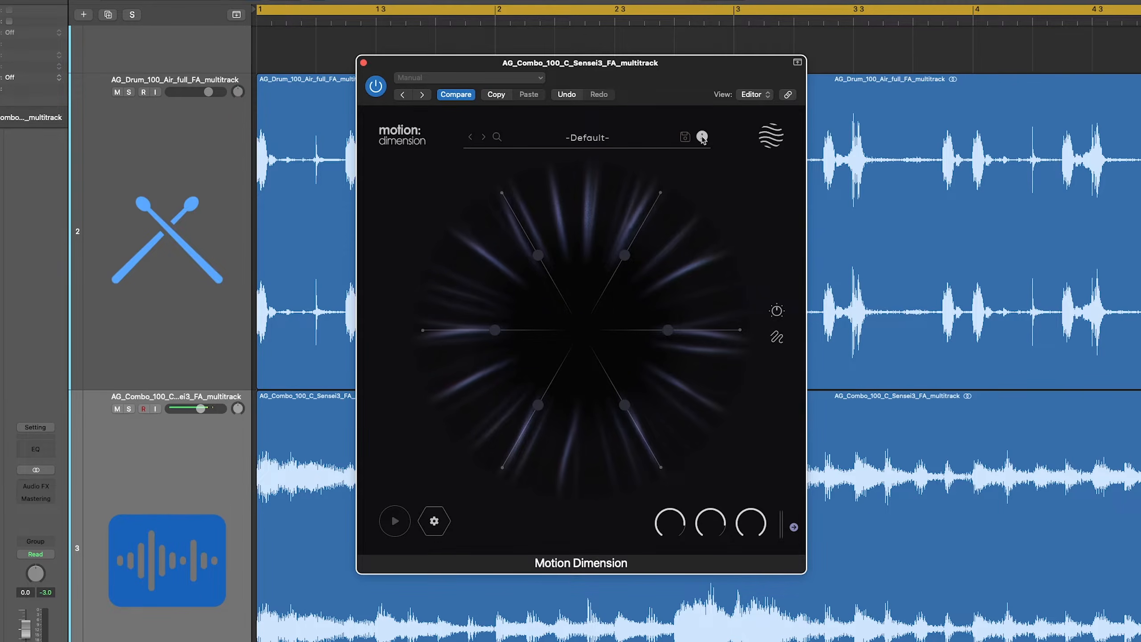
# Open the plugin's registration window to check its licence status, and close it again
pyautogui.click(774, 140)
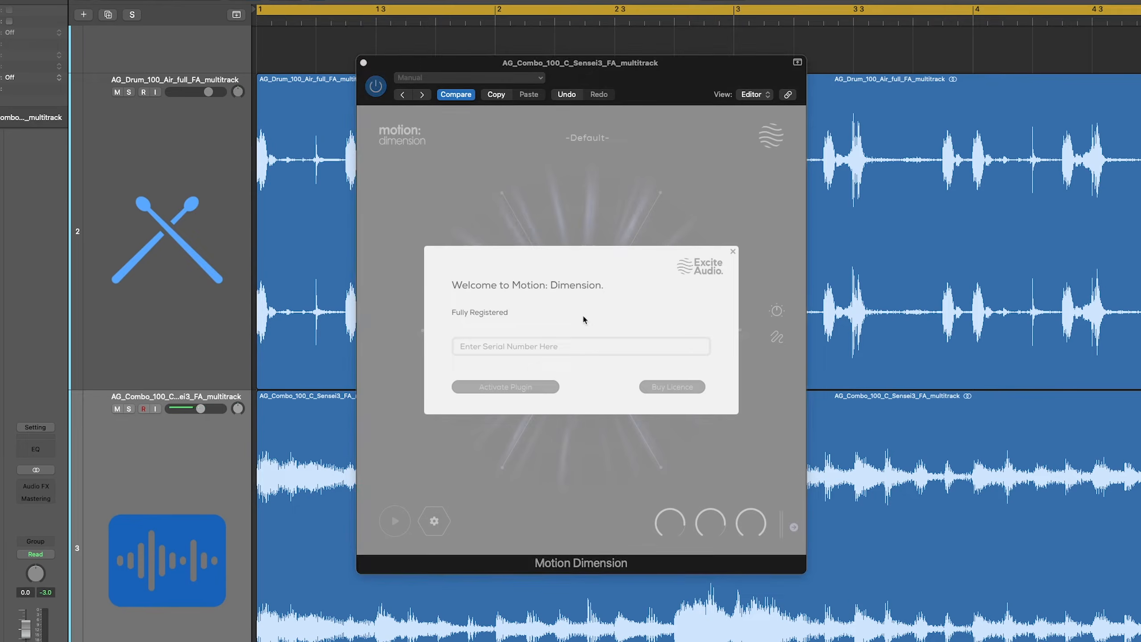
pyautogui.click(733, 252)
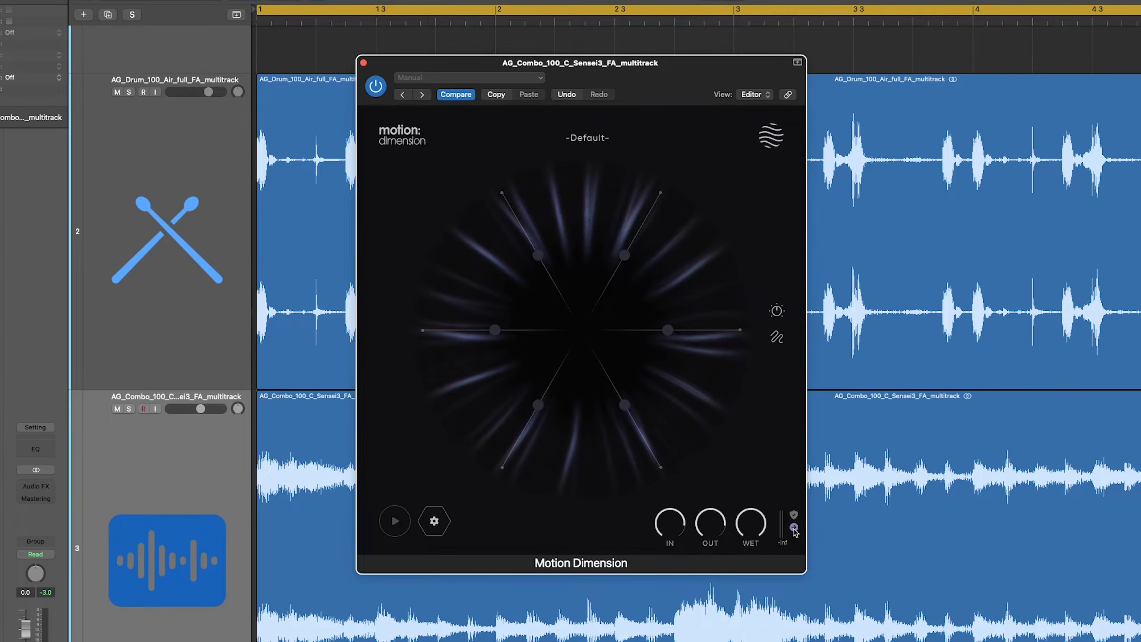
# Solo the AG_Combo track and play it through the Default preset
pyautogui.press('s')
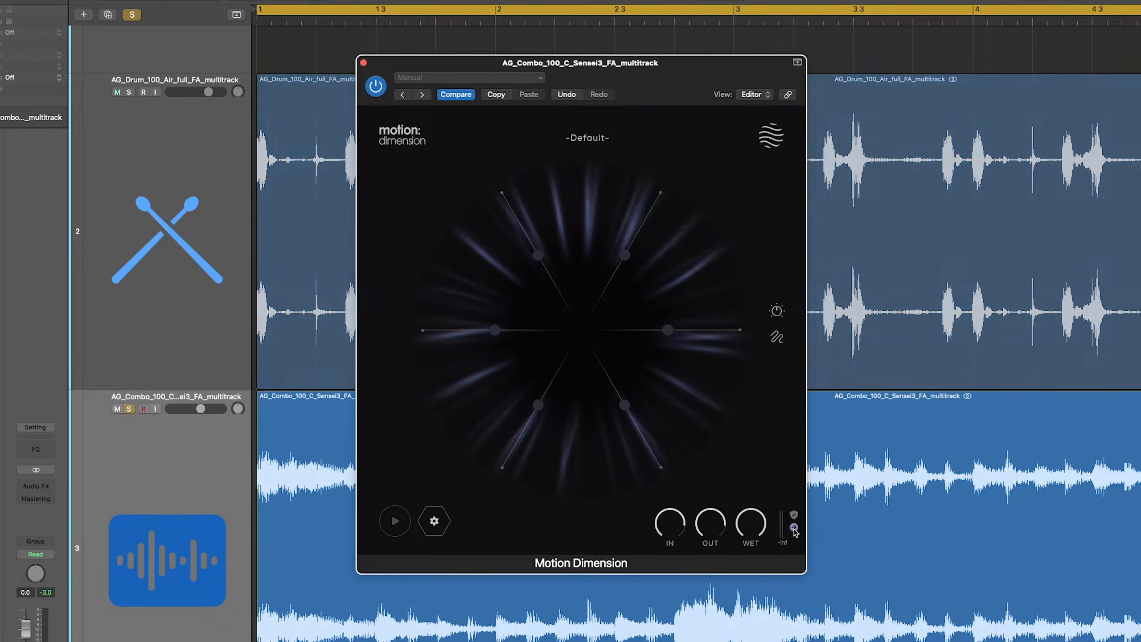
pyautogui.press('space')
pyautogui.moveTo(579, 318)
pyautogui.mouseDown()
pyautogui.moveTo(581, 357)
pyautogui.moveTo(627, 339)
pyautogui.moveTo(522, 332)
pyautogui.moveTo(571, 327)
pyautogui.moveTo(607, 273)
pyautogui.moveTo(560, 243)
pyautogui.moveTo(527, 311)
pyautogui.moveTo(543, 374)
pyautogui.moveTo(622, 384)
pyautogui.moveTo(664, 293)
pyautogui.moveTo(543, 250)
pyautogui.moveTo(513, 334)
pyautogui.moveTo(562, 363)
pyautogui.moveTo(586, 349)
pyautogui.moveTo(587, 335)
pyautogui.mouseUp()
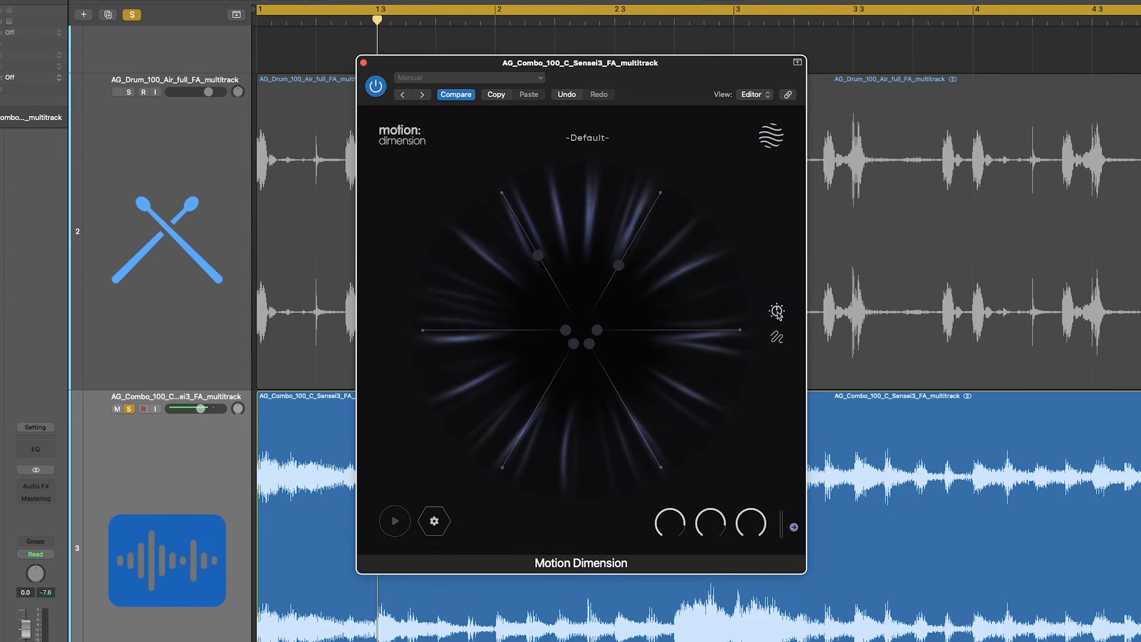
# Open the delay and reverb controls and look over each section's settings and graph
pyautogui.click(777, 310)
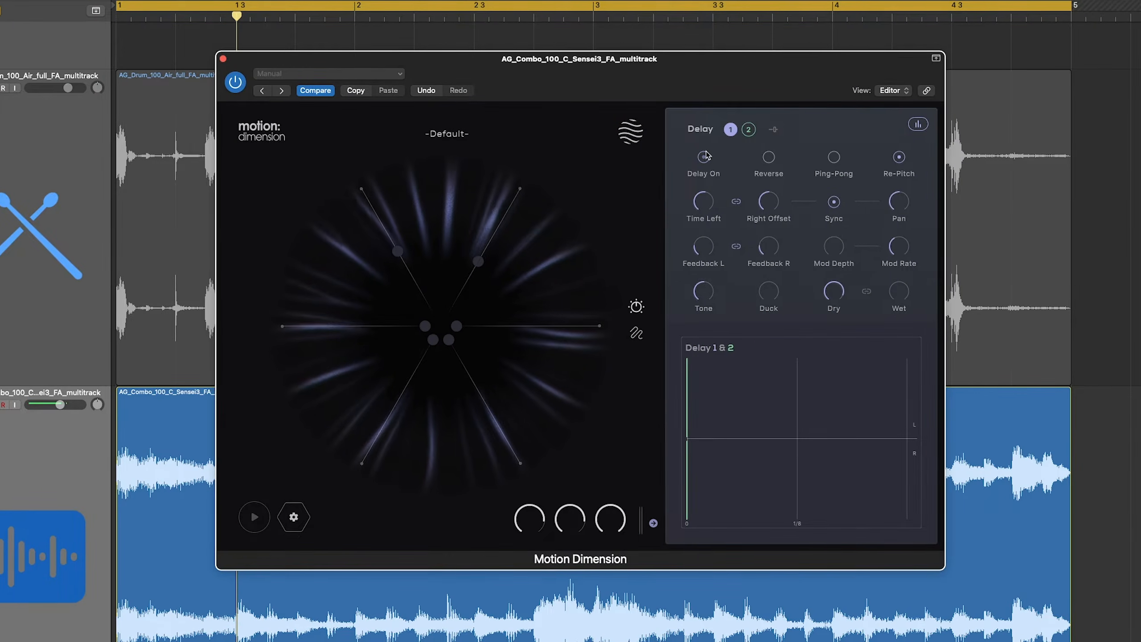
pyautogui.moveTo(753, 407)
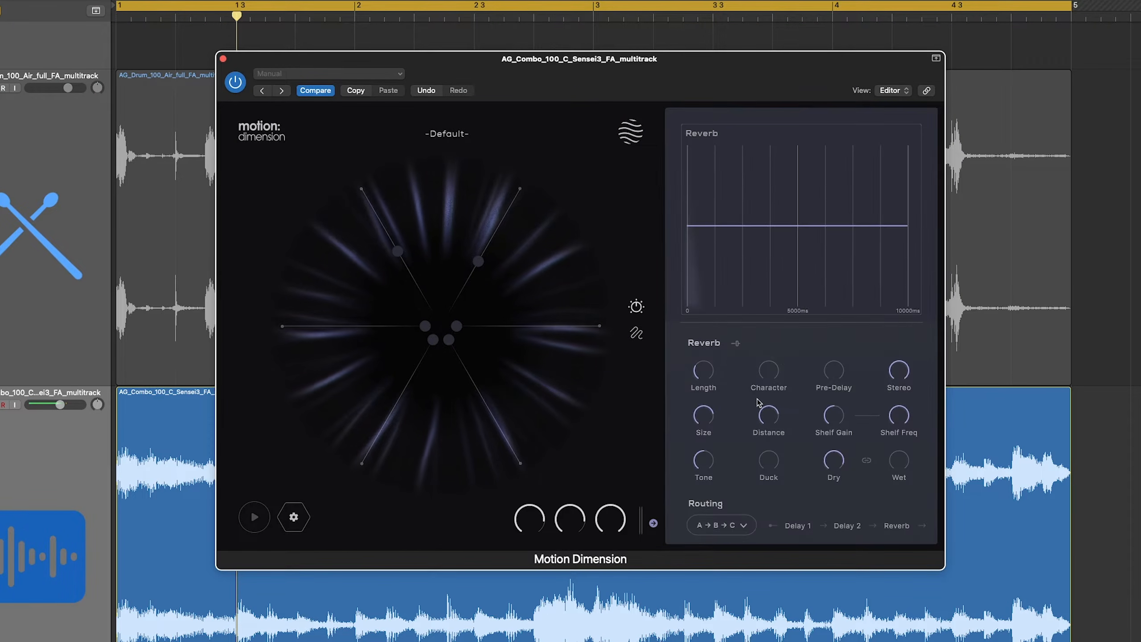
pyautogui.moveTo(769, 269)
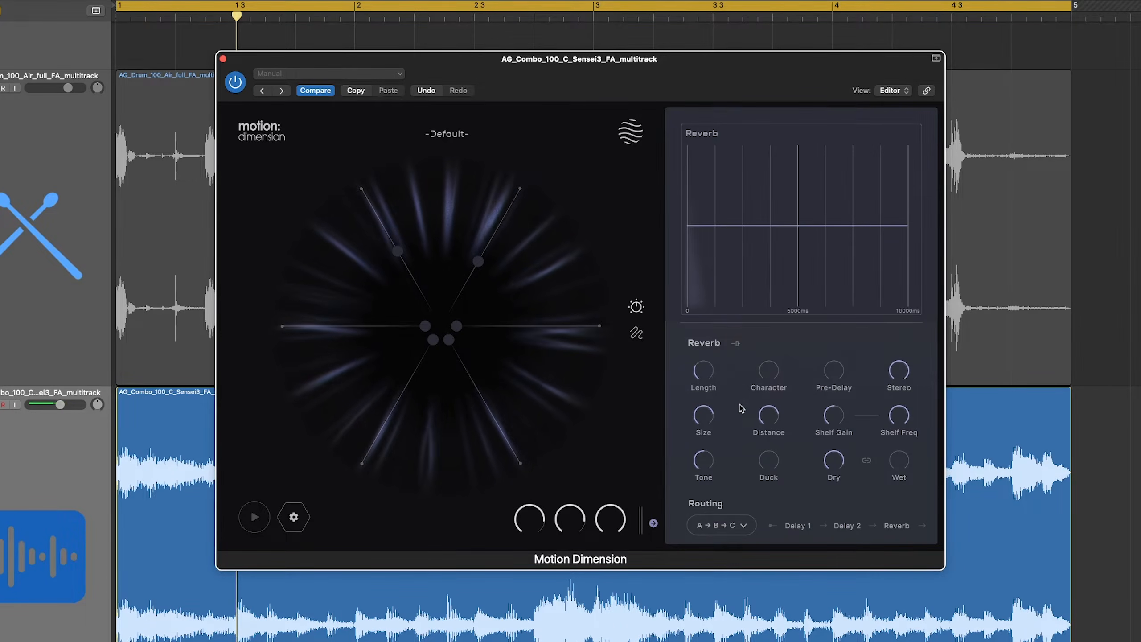
pyautogui.moveTo(916, 138)
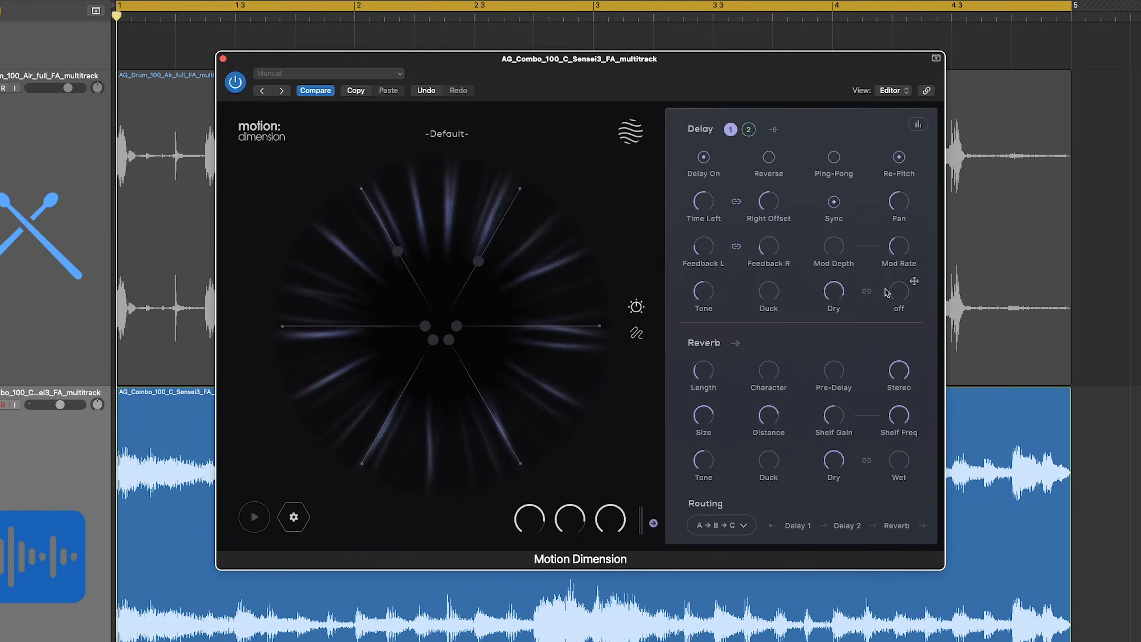
# Play the track while raising Delay 1's wet level and its linked left and right feedback
pyautogui.press('space')
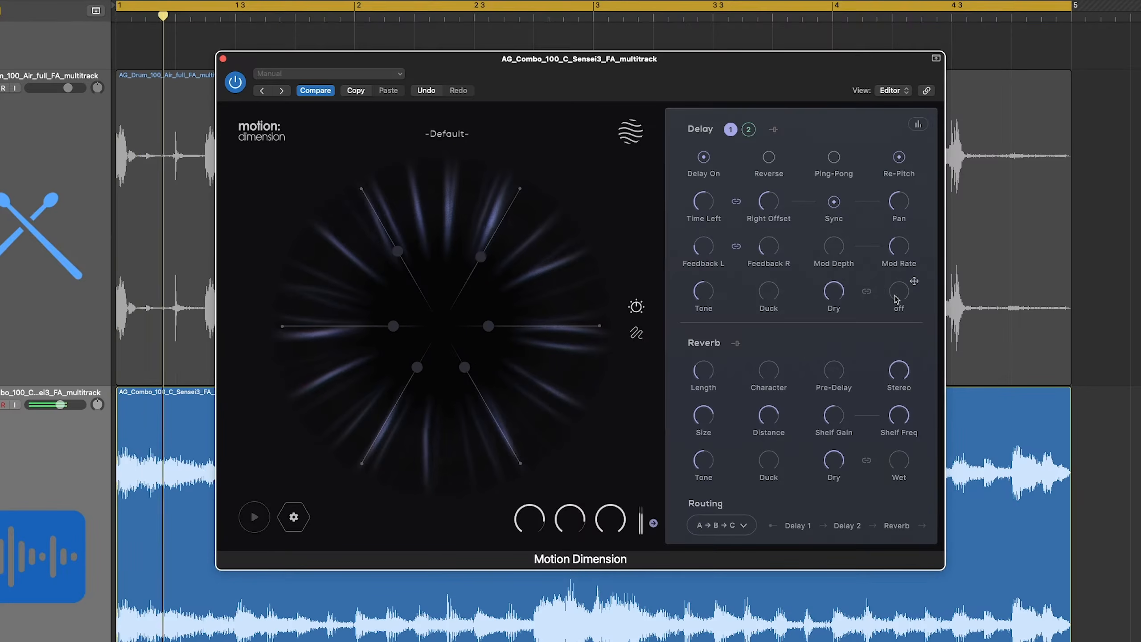
pyautogui.moveTo(898, 302); pyautogui.dragTo(904, 258)
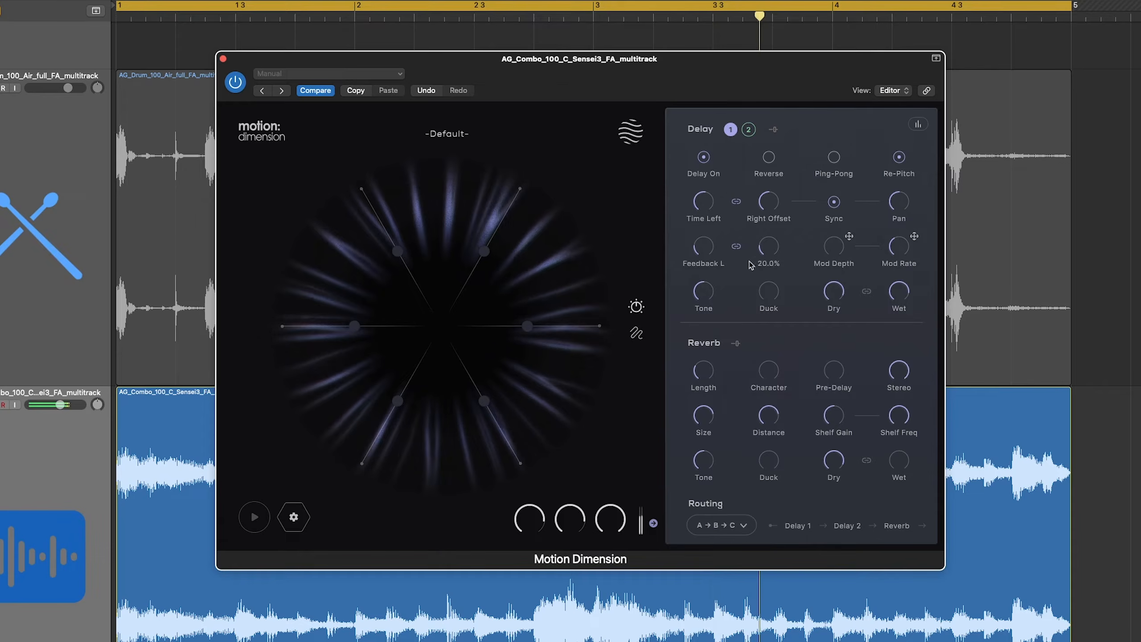
pyautogui.moveTo(702, 298)
pyautogui.mouseDown()
pyautogui.moveTo(691, 229)
pyautogui.moveTo(691, 333)
pyautogui.moveTo(704, 285)
pyautogui.mouseUp()
pyautogui.moveTo(708, 236); pyautogui.dragTo(713, 173)
# Set Delay 1's left time to 1/4 d and lower its right offset
pyautogui.moveTo(708, 202)
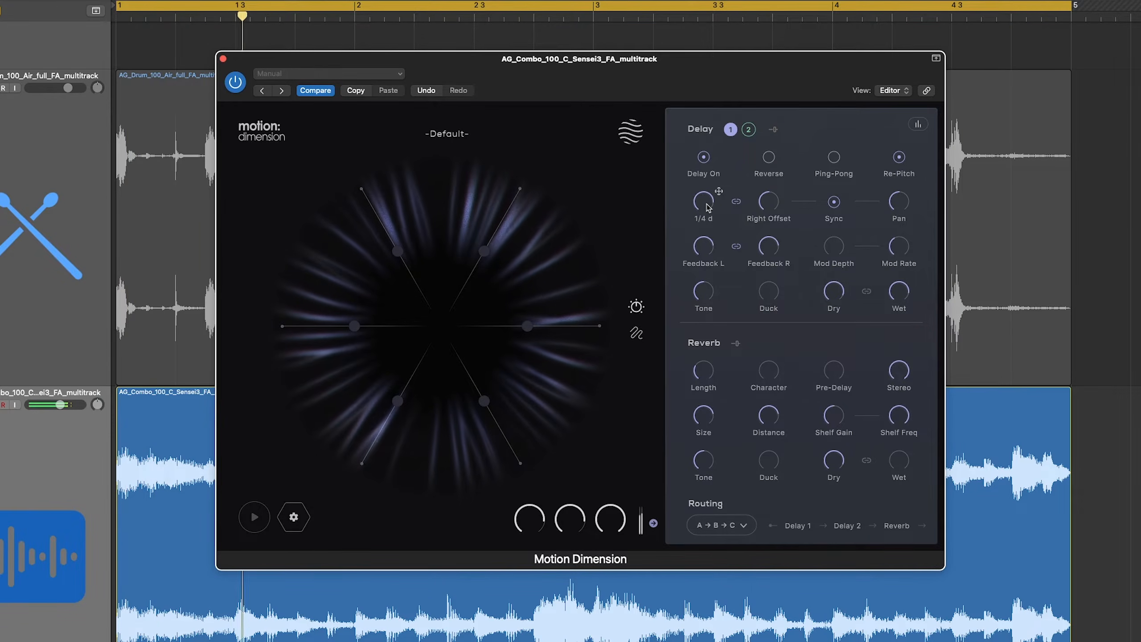
pyautogui.moveTo(765, 212)
pyautogui.moveTo(765, 198); pyautogui.dragTo(758, 237)
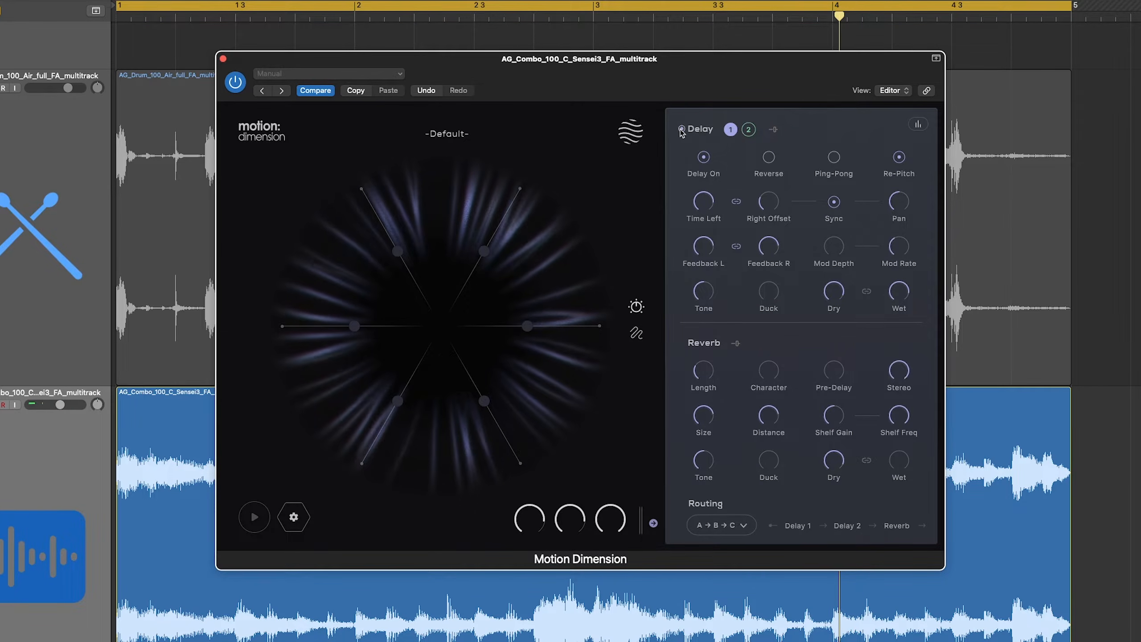
# Switch the delay section off and back on, and audition Delay 1 with Reverse enabled
pyautogui.click(681, 129)
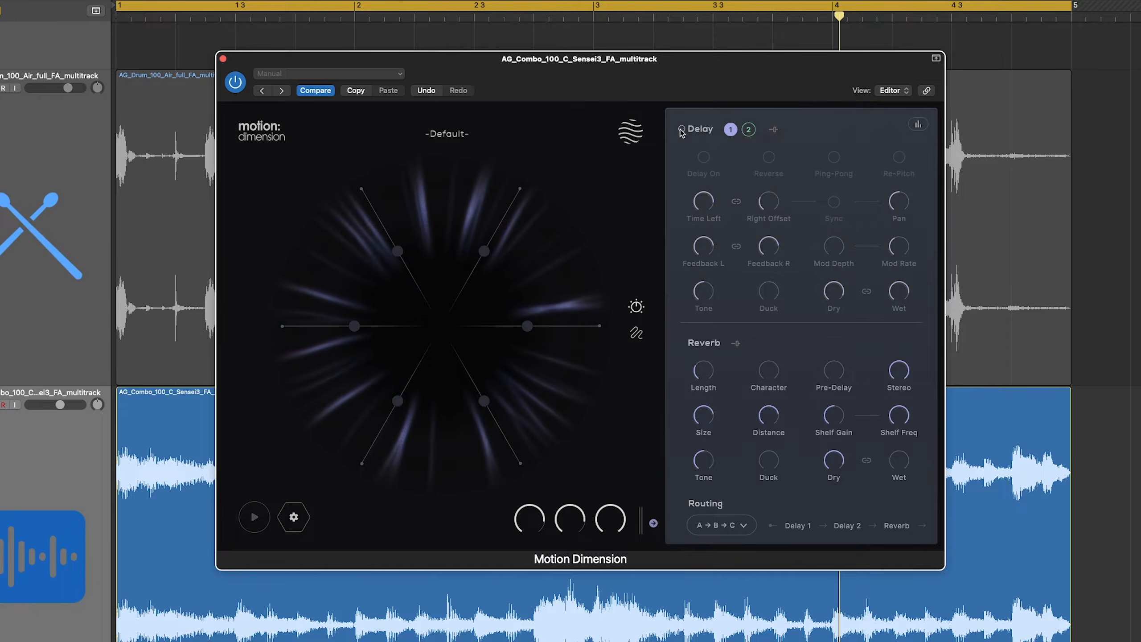
pyautogui.click(682, 129)
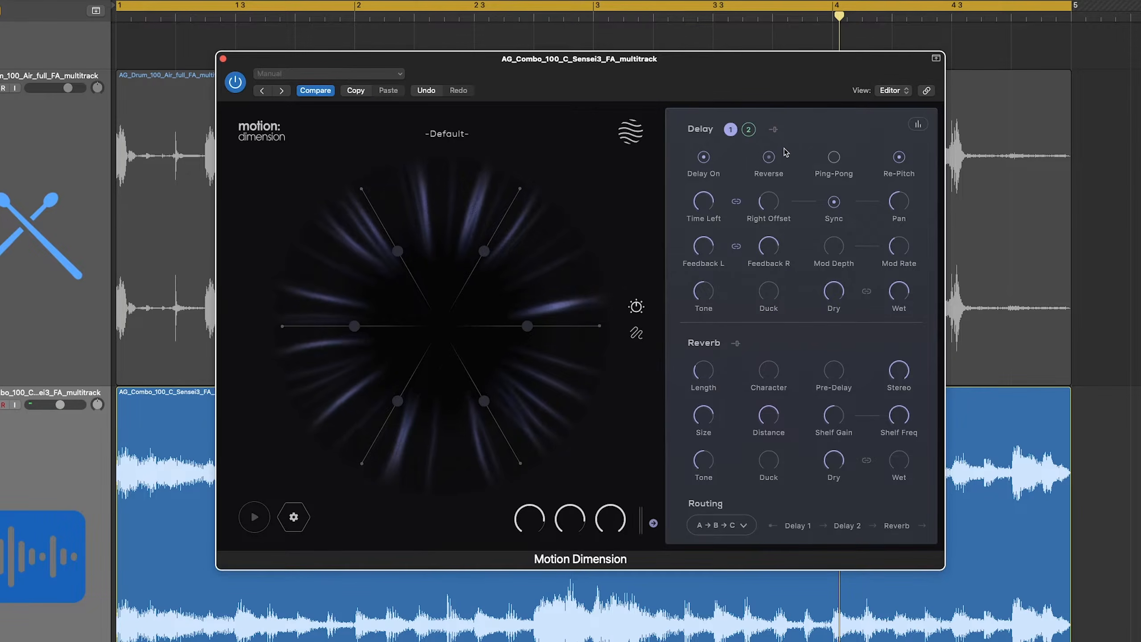
pyautogui.press('space')
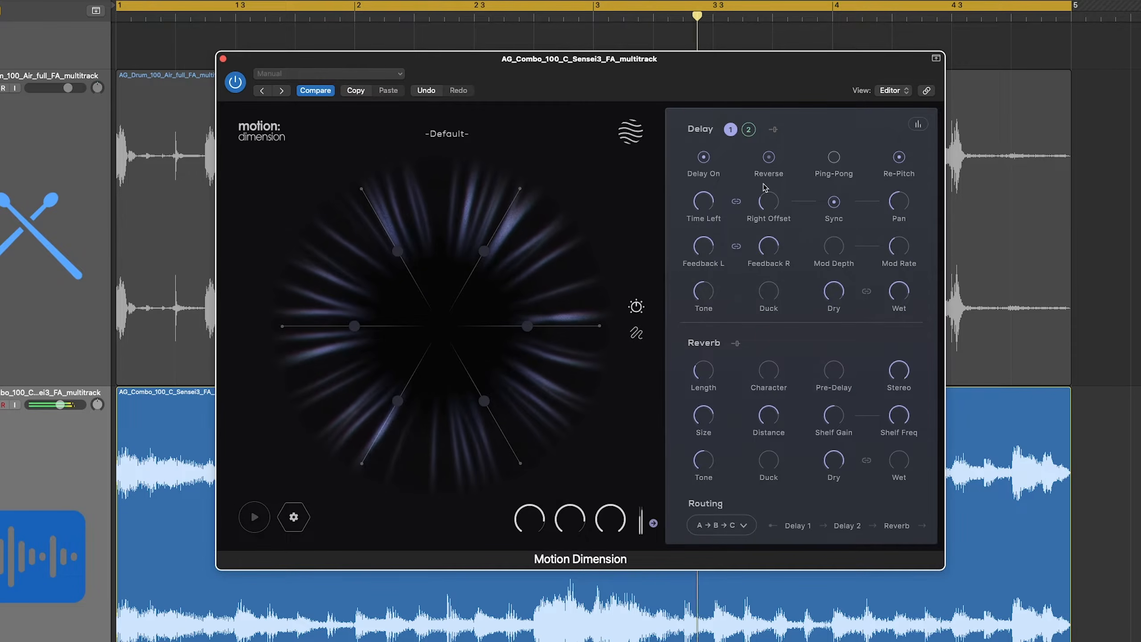
pyautogui.moveTo(756, 203)
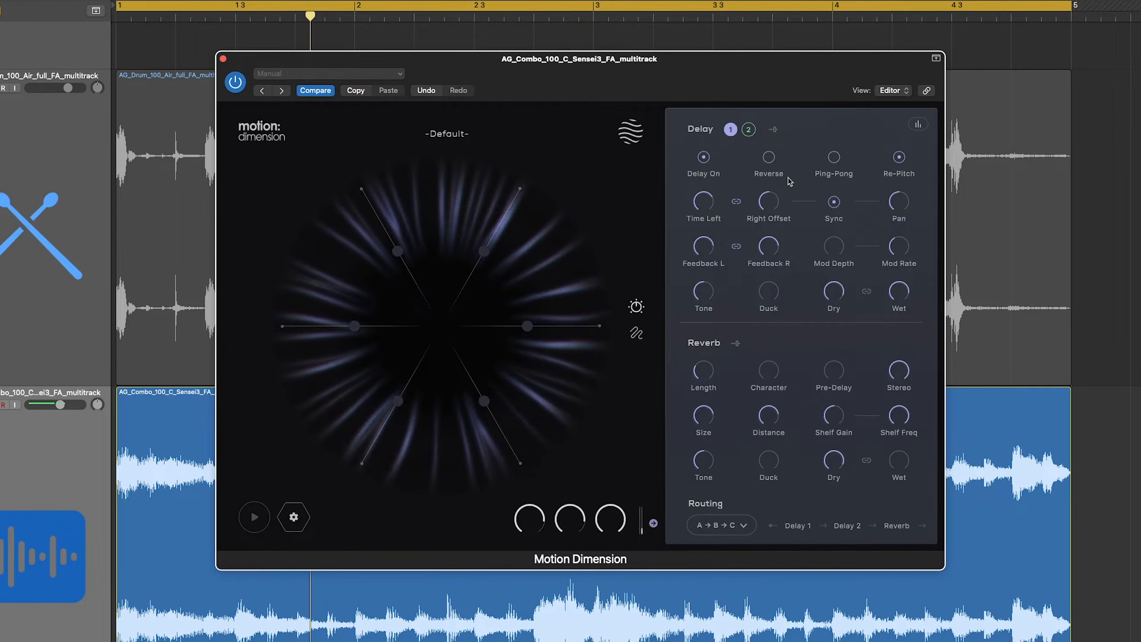
# Audition changes to Delay 1's left time, including 1/8, with Re-Pitch off during playback
pyautogui.press('space')
pyautogui.moveTo(704, 205)
pyautogui.mouseDown()
pyautogui.moveTo(708, 237)
pyautogui.moveTo(715, 224)
pyautogui.mouseUp()
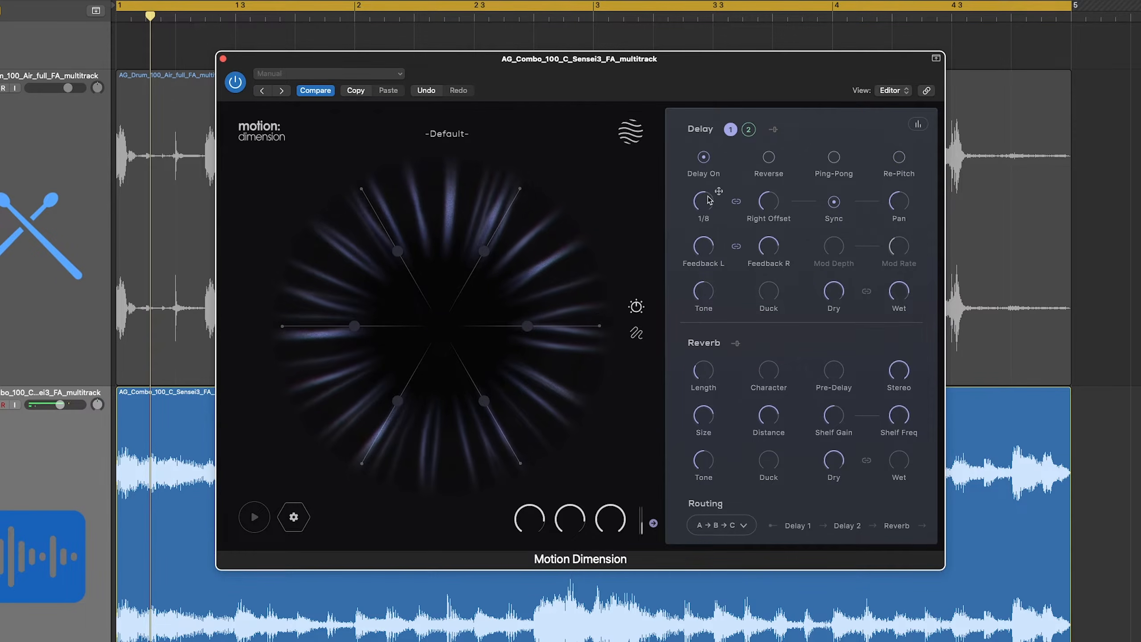
pyautogui.moveTo(707, 201); pyautogui.dragTo(717, 164)
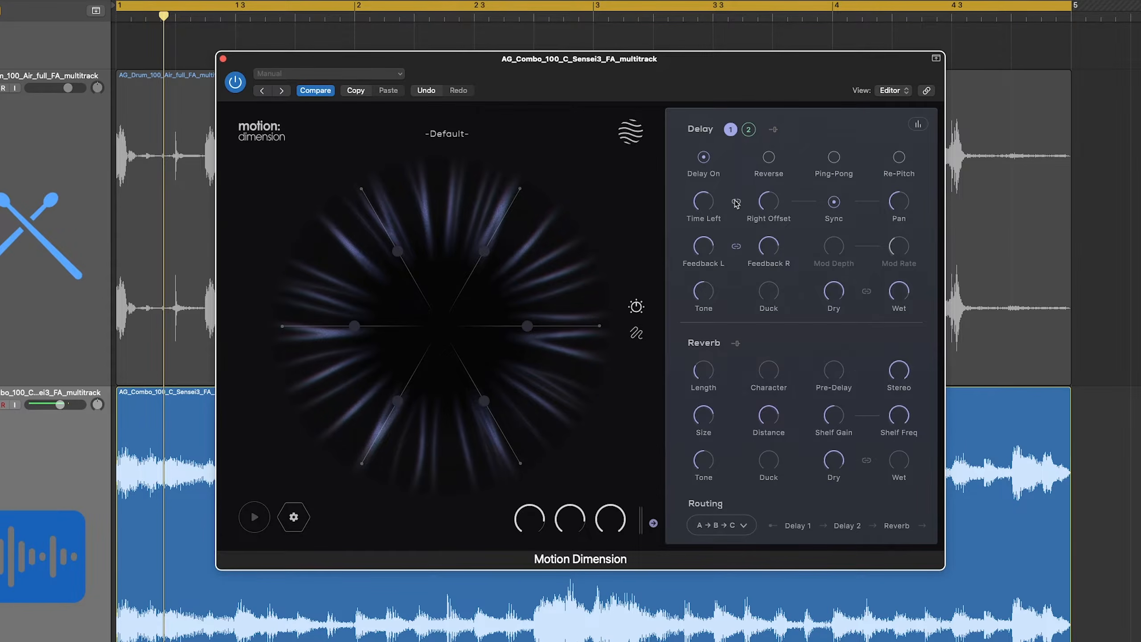
# Sweep Delay 1's right offset during playback and bring it to 22 ms
pyautogui.moveTo(763, 201); pyautogui.dragTo(761, 268)
pyautogui.moveTo(751, 220); pyautogui.dragTo(768, 143)
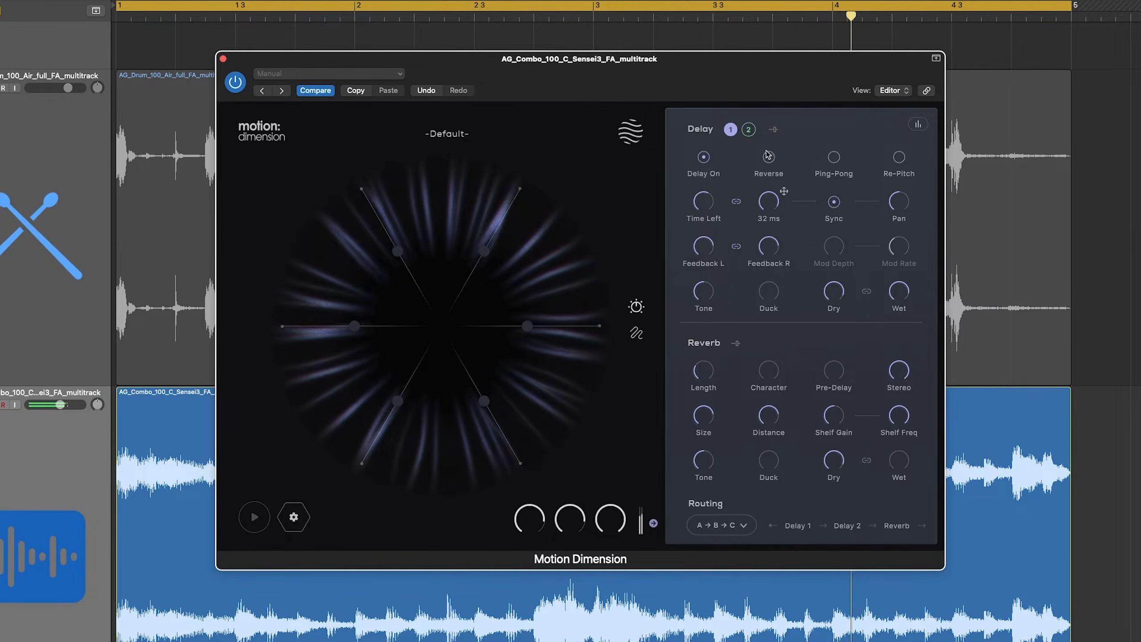
pyautogui.click(769, 172)
pyautogui.click(769, 173)
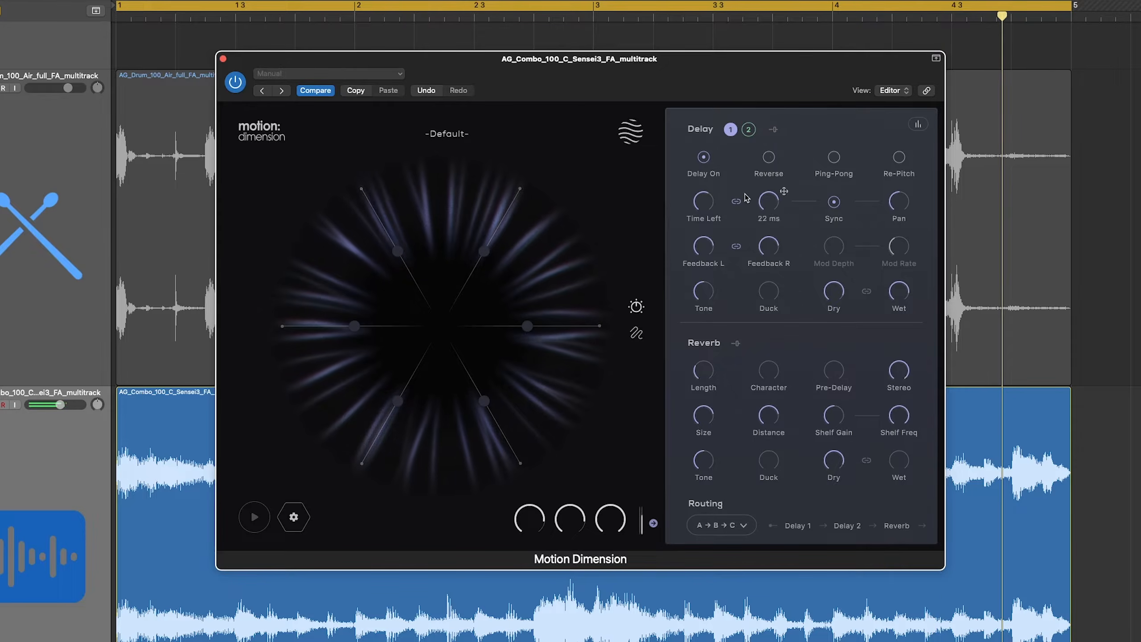
# Unlink Delay 1's left and right times, and sweep its pan away from centre and back
pyautogui.click(737, 202)
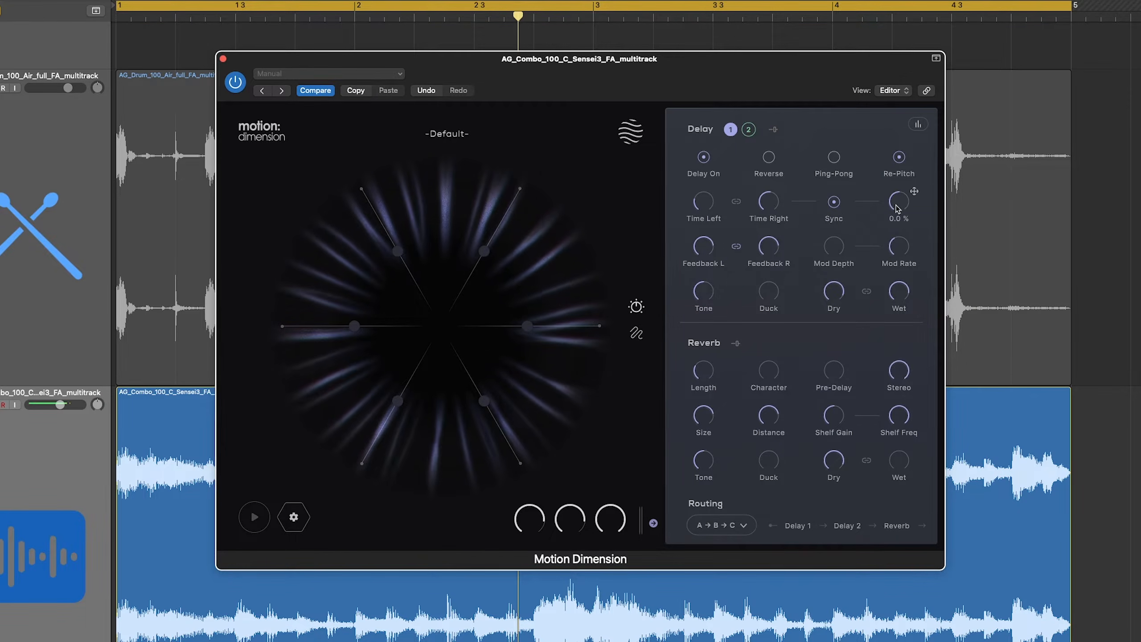
pyautogui.moveTo(898, 208); pyautogui.dragTo(897, 134)
pyautogui.moveTo(896, 144); pyautogui.dragTo(905, 220)
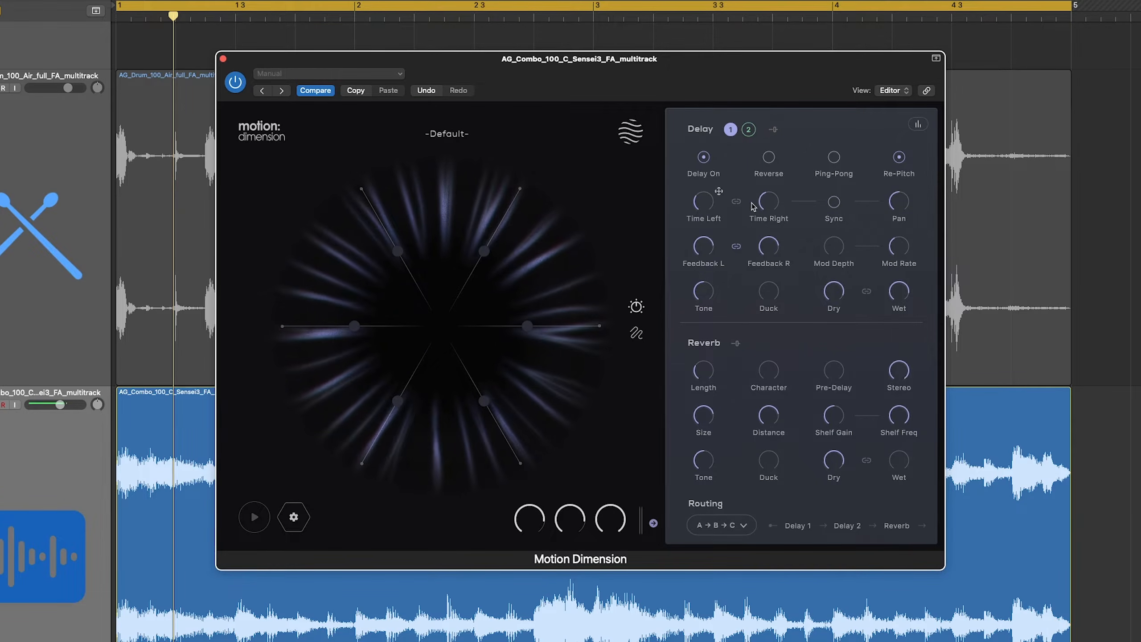
# Raise Delay 1's left and right times with Sync off, and adjust the right time with Sync back on
pyautogui.moveTo(703, 212); pyautogui.dragTo(707, 173)
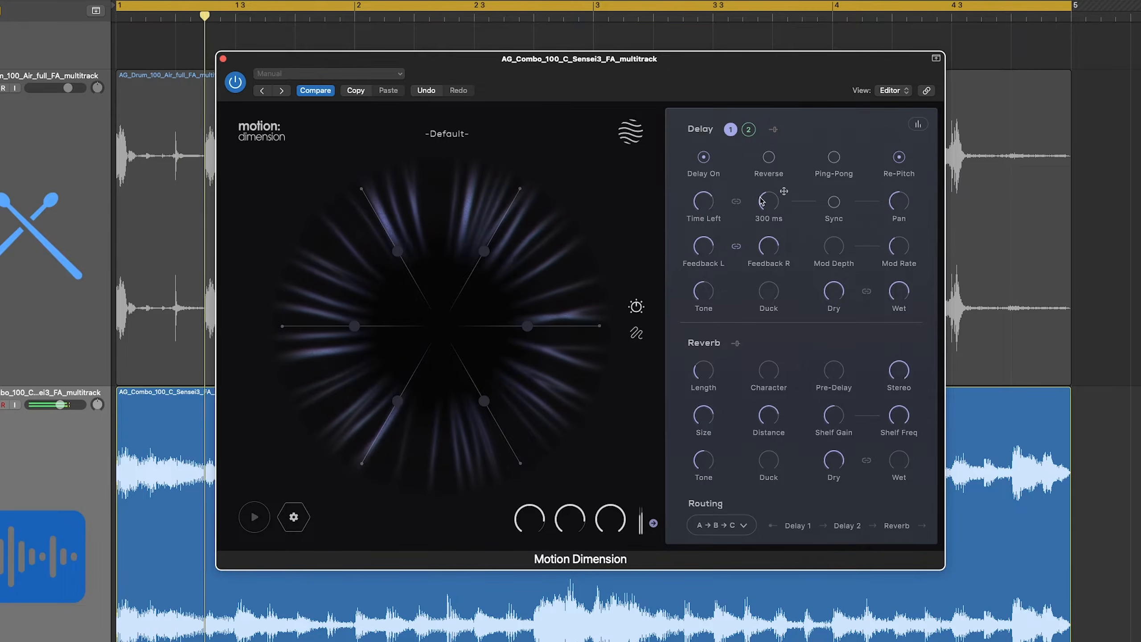
pyautogui.moveTo(762, 199); pyautogui.dragTo(774, 171)
pyautogui.click(835, 202)
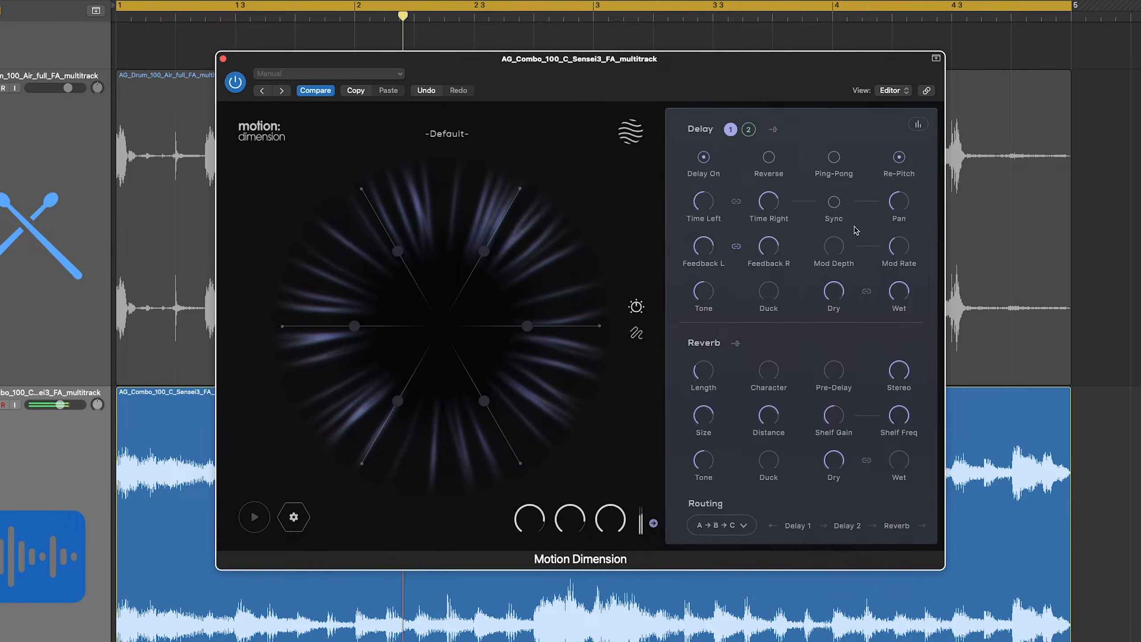
pyautogui.moveTo(761, 204); pyautogui.dragTo(764, 221)
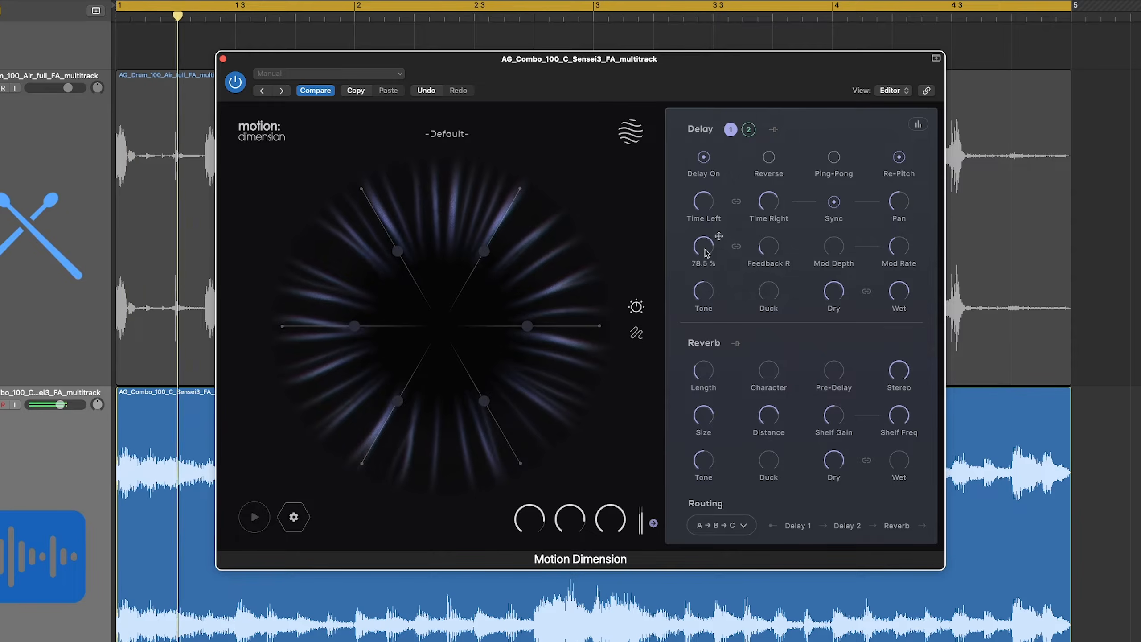
# Adjust Delay 1's unlinked left and right feedback separately and set its right time to 1/4
pyautogui.moveTo(703, 246); pyautogui.dragTo(706, 226)
pyautogui.moveTo(772, 245); pyautogui.dragTo(772, 256)
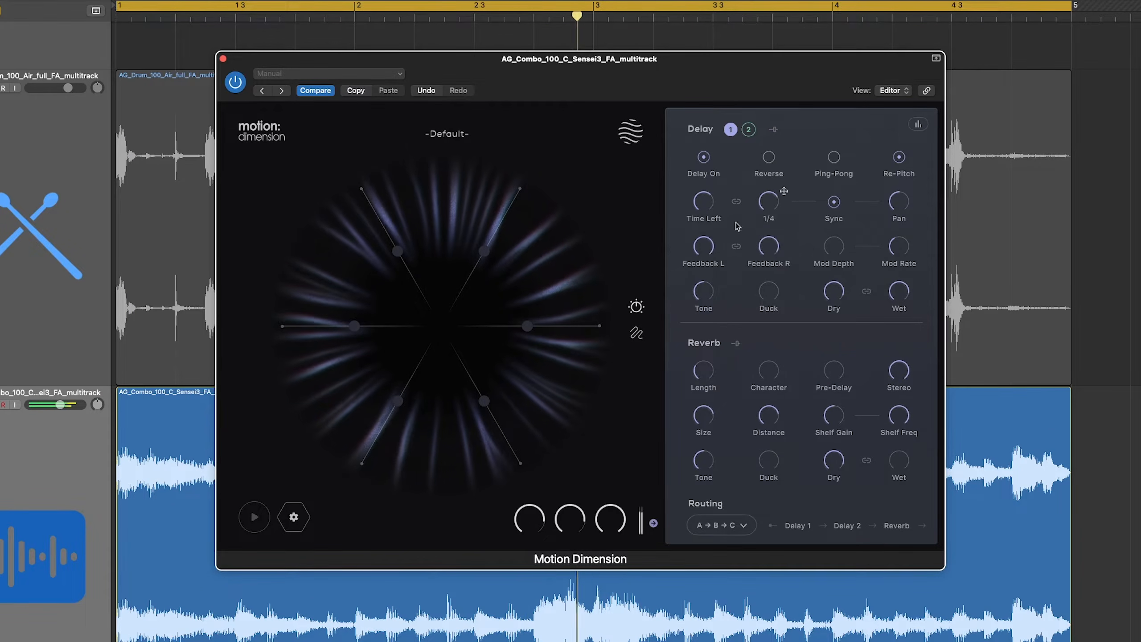
pyautogui.moveTo(703, 247); pyautogui.dragTo(706, 326)
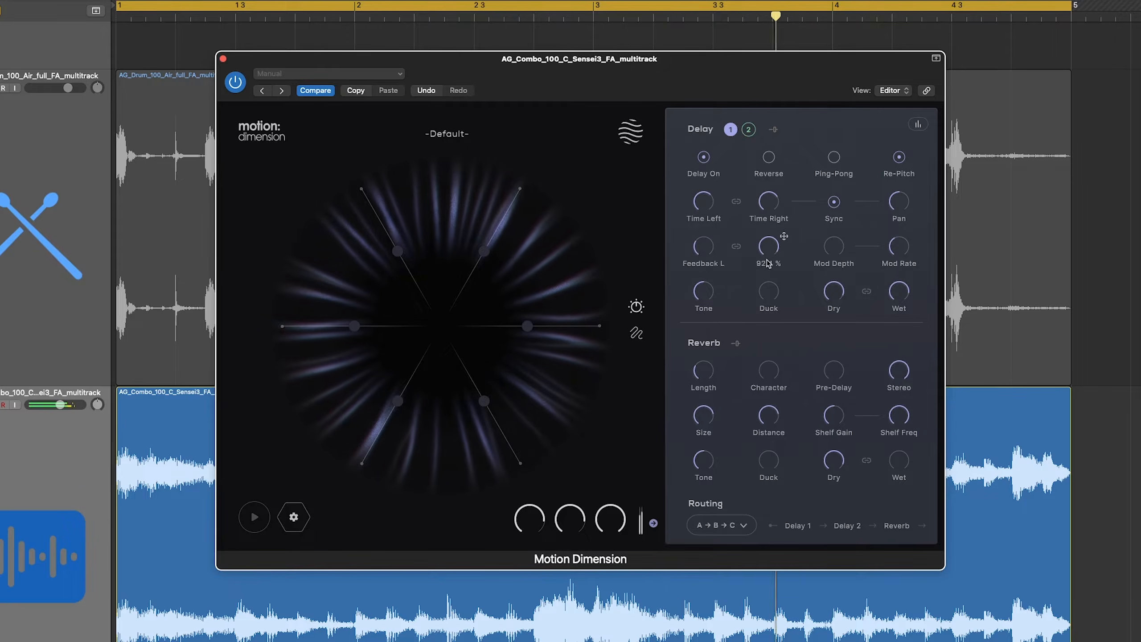
pyautogui.moveTo(769, 201); pyautogui.dragTo(768, 224)
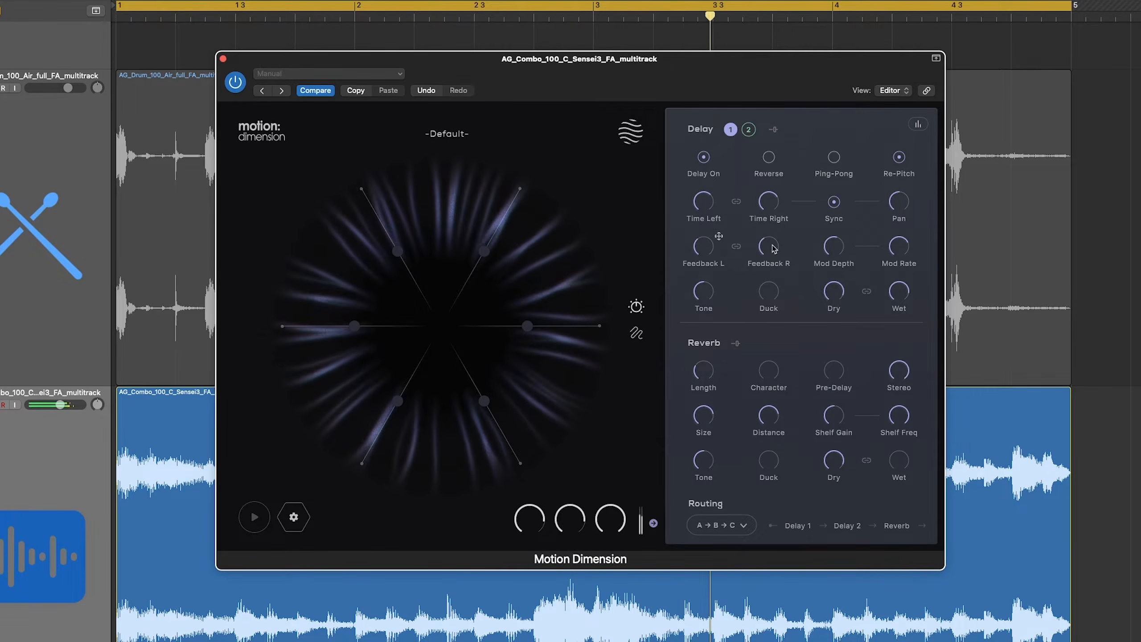
# Adjust Delay 1's modulation depth and rate, and sweep its tone during playback
pyautogui.moveTo(834, 250); pyautogui.dragTo(896, 220)
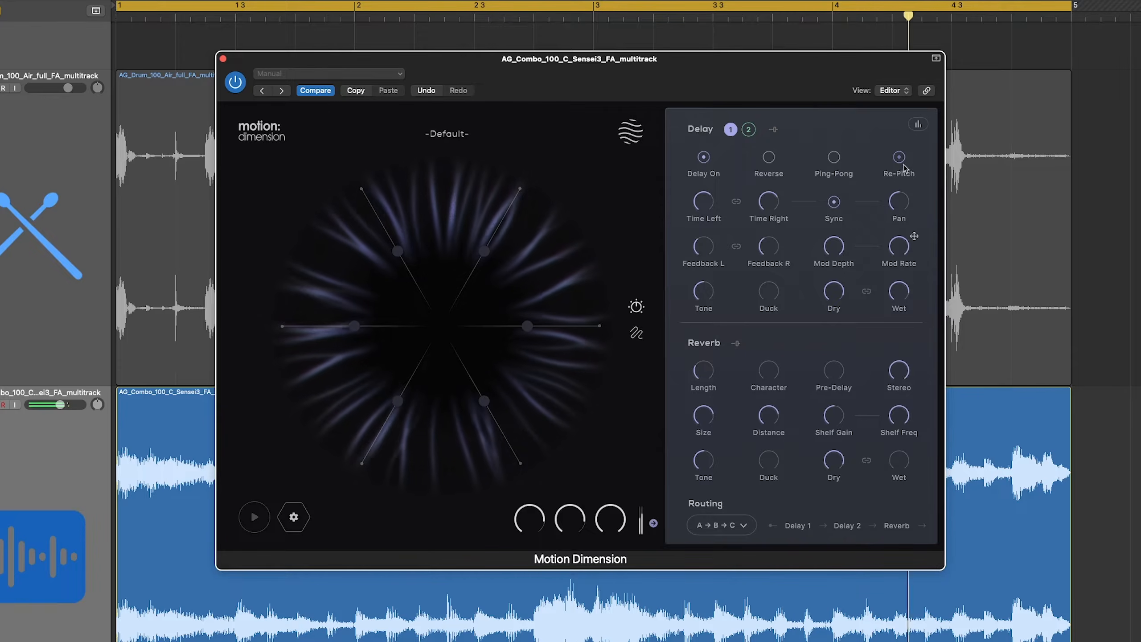
pyautogui.moveTo(835, 292)
pyautogui.mouseDown()
pyautogui.moveTo(834, 424)
pyautogui.moveTo(839, 275)
pyautogui.mouseUp()
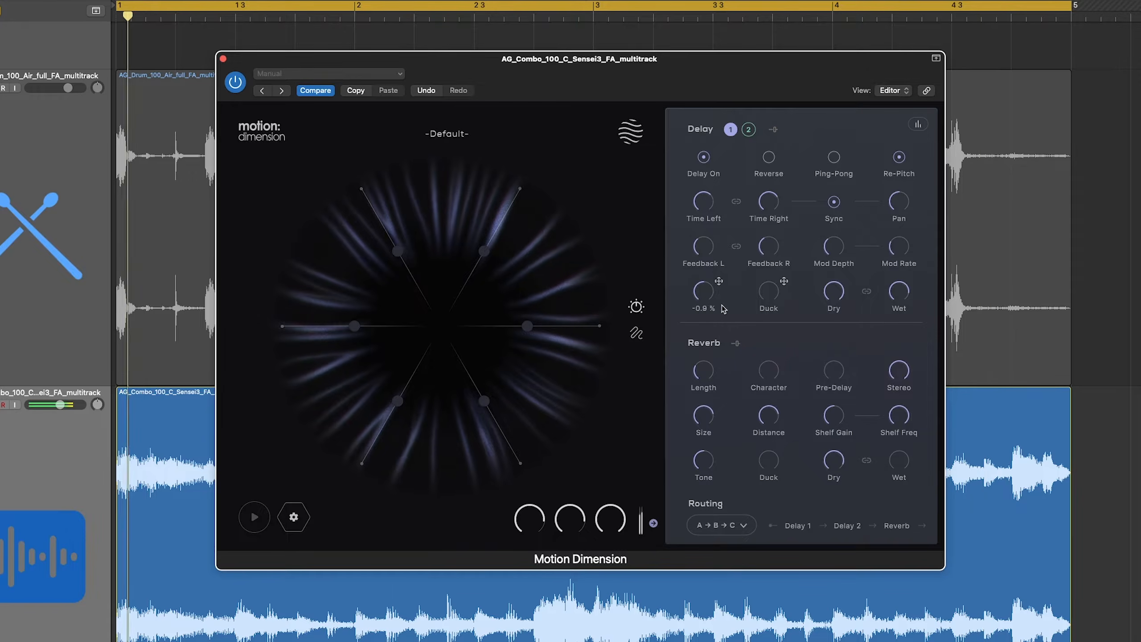
pyautogui.moveTo(709, 297); pyautogui.dragTo(716, 377)
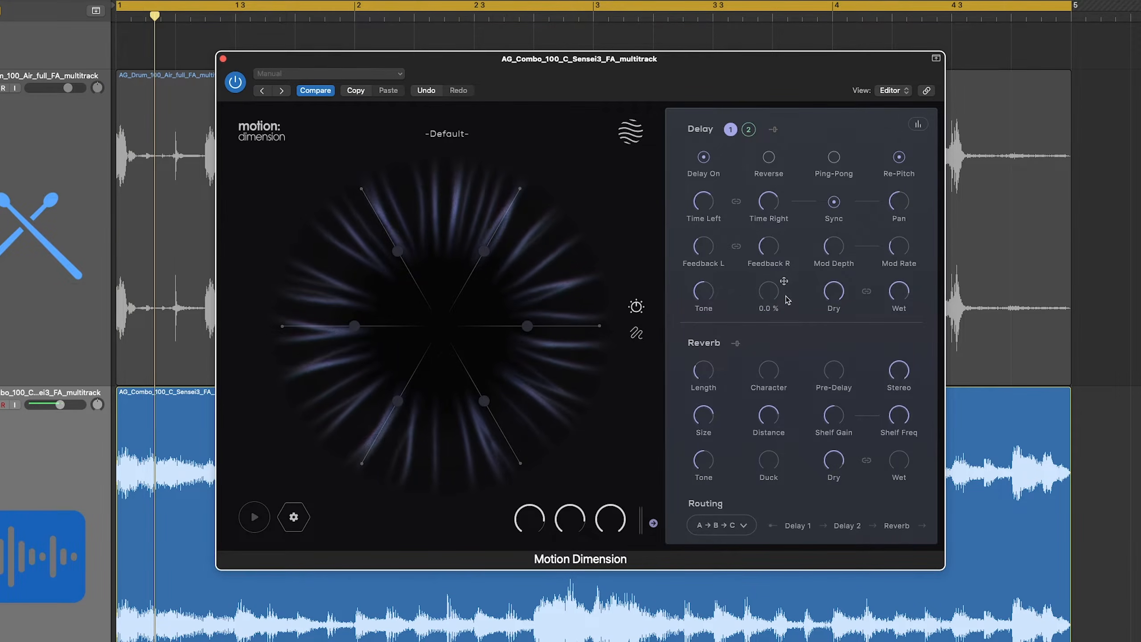
# Sweep Delay 1's Duck amount up and back down past 30.1 % during playback, leaving it low
pyautogui.press('space')
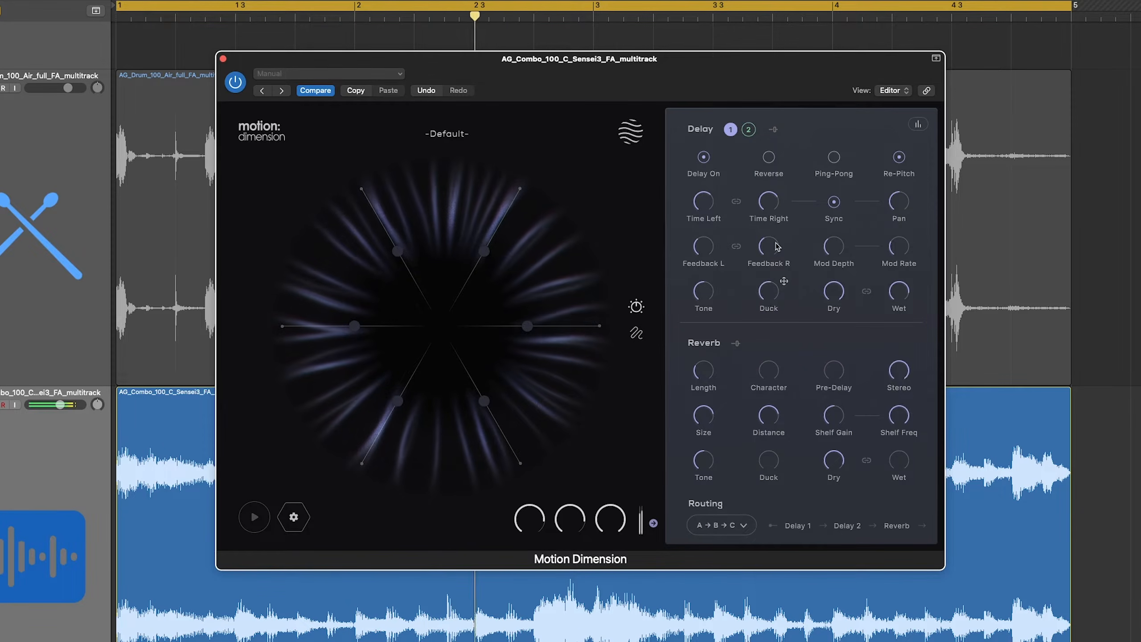
pyautogui.moveTo(772, 286); pyautogui.dragTo(774, 248)
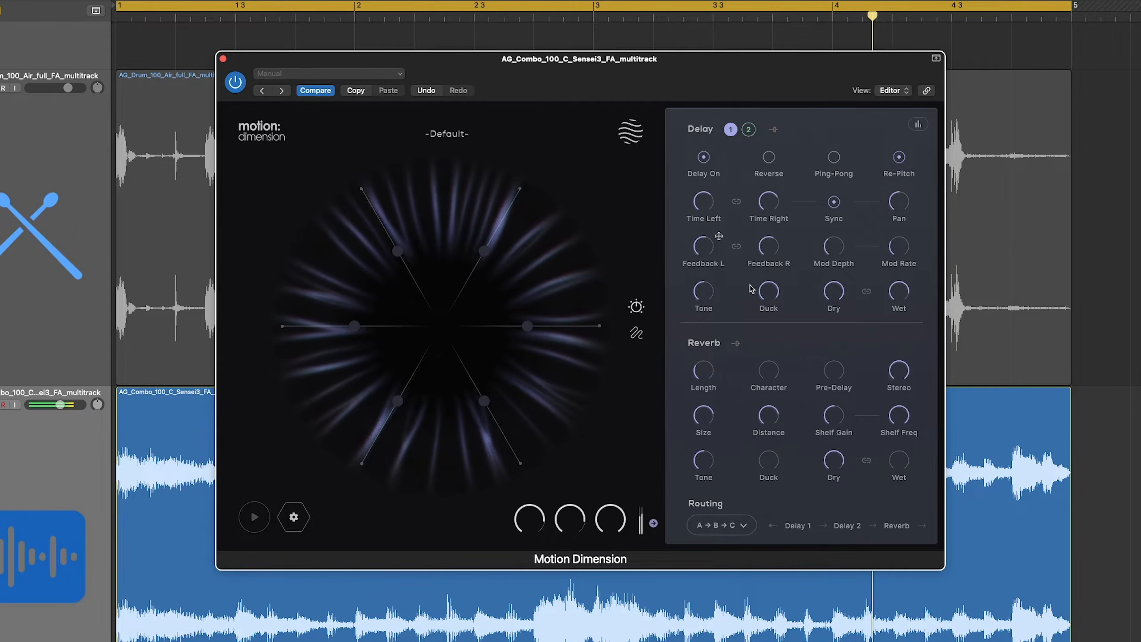
pyautogui.moveTo(772, 299); pyautogui.dragTo(767, 385)
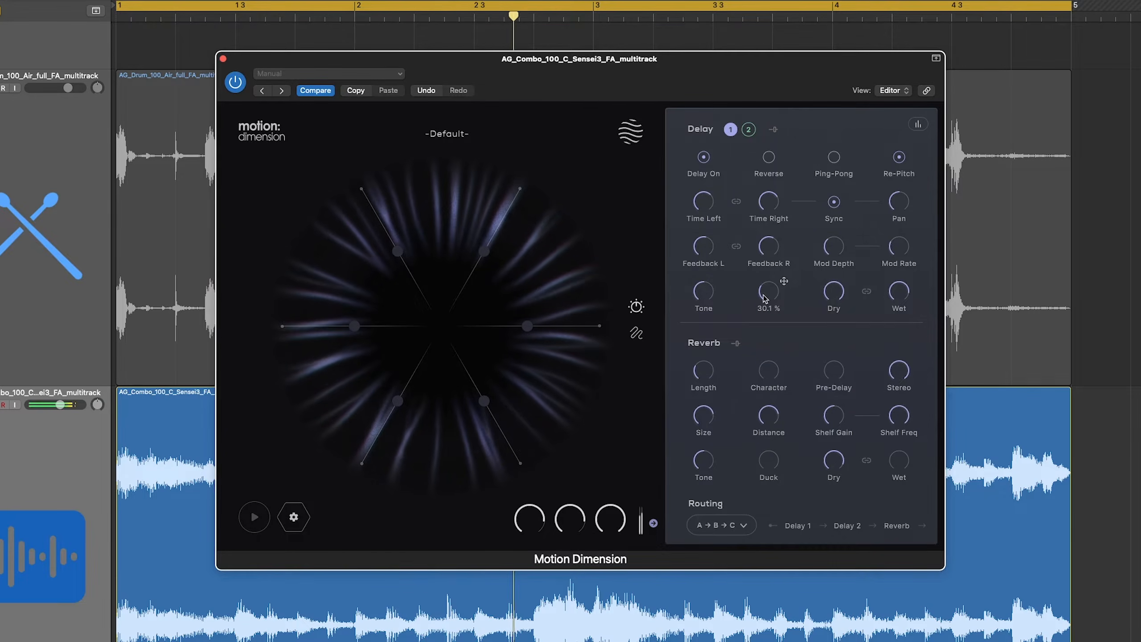
pyautogui.moveTo(765, 294); pyautogui.dragTo(765, 303)
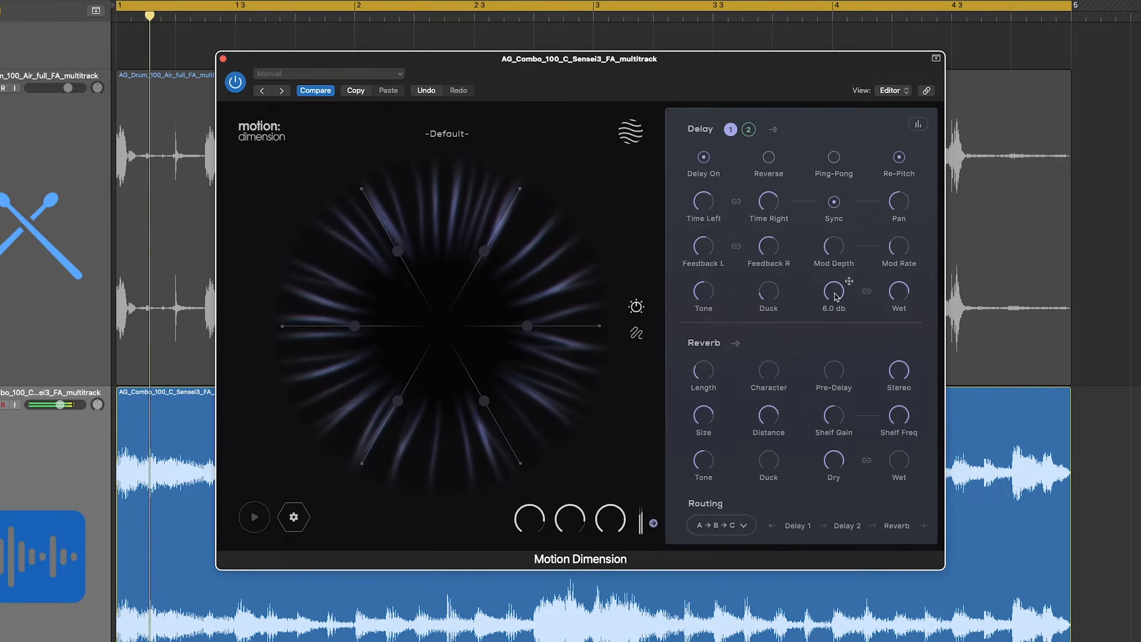
# Turn Delay 1's Dry level off, set Wet to 6.0 dB, and link the pair as Mix and Gain
pyautogui.moveTo(836, 295); pyautogui.dragTo(841, 450)
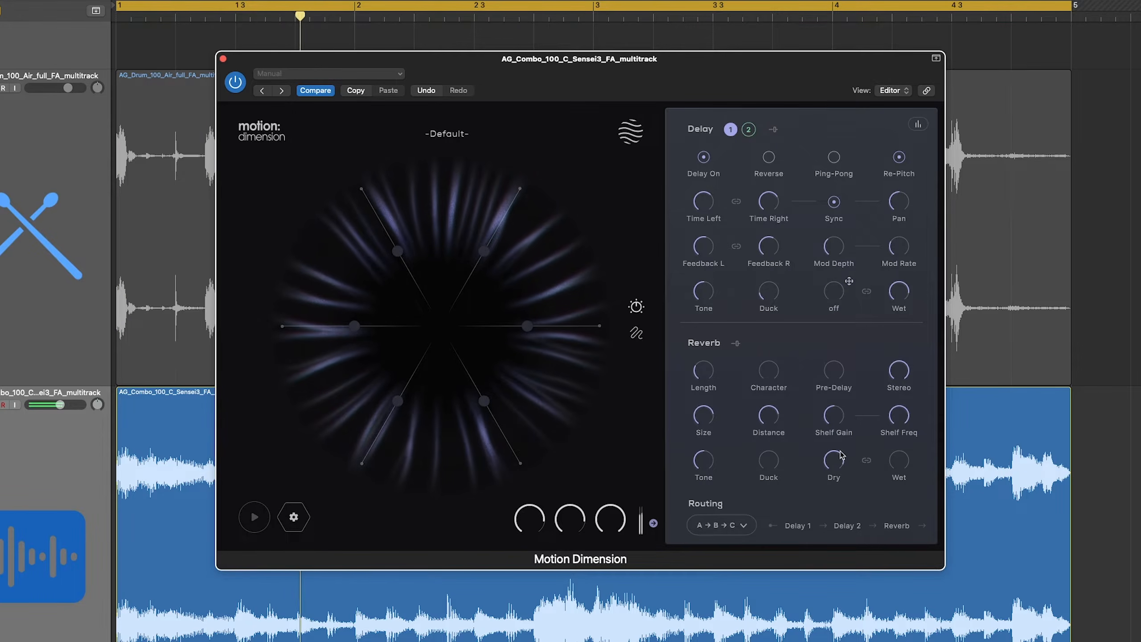
pyautogui.moveTo(901, 296); pyautogui.dragTo(902, 193)
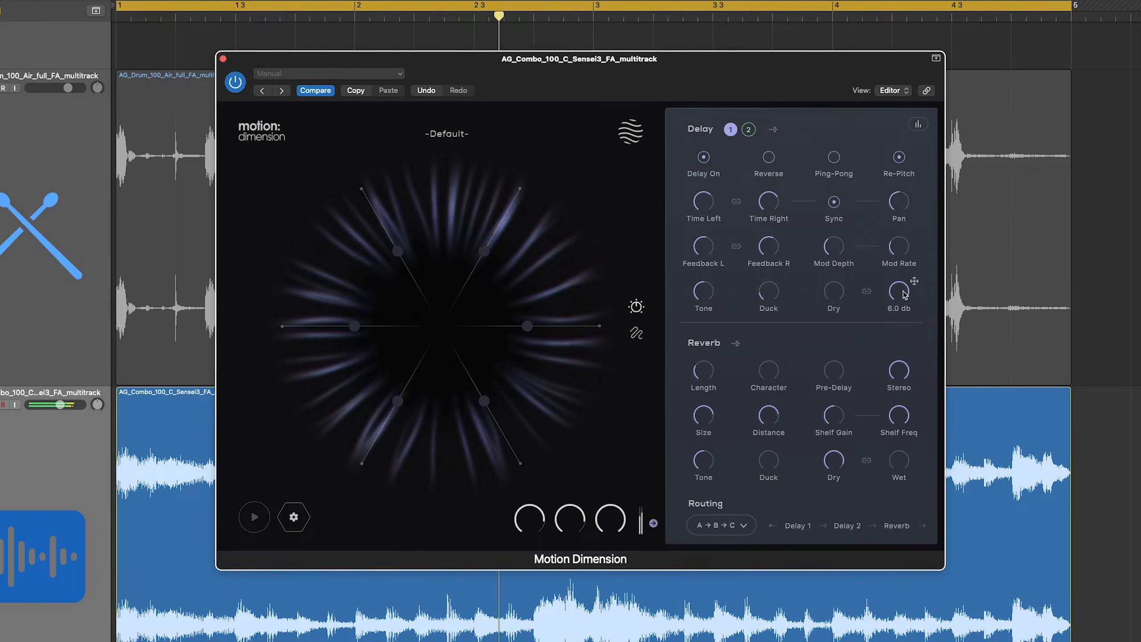
pyautogui.click(866, 292)
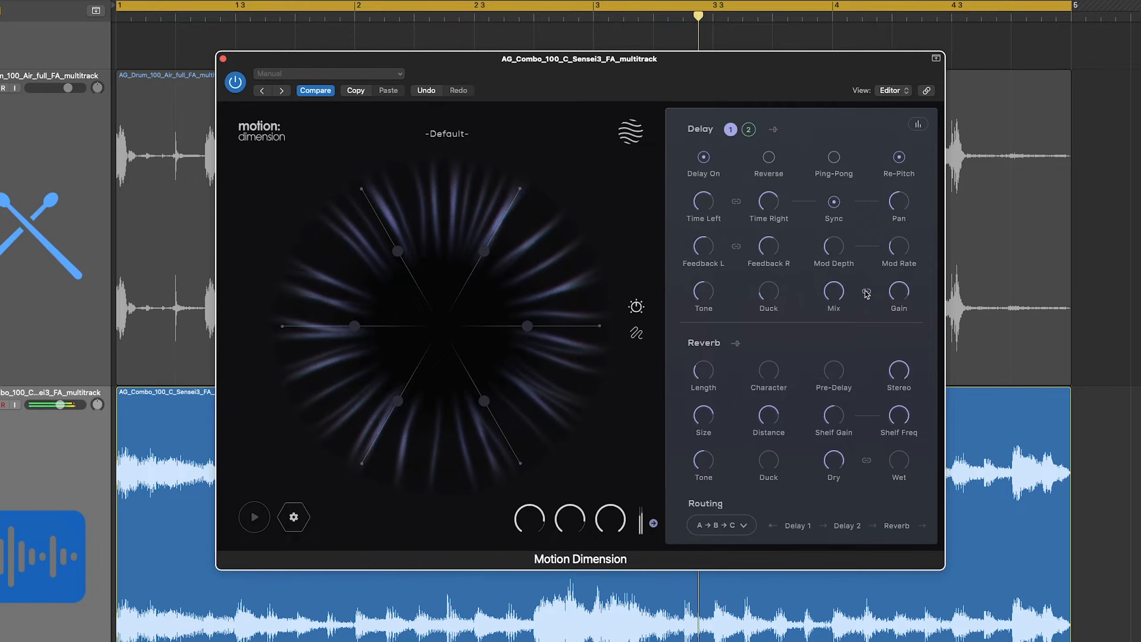
pyautogui.moveTo(840, 295)
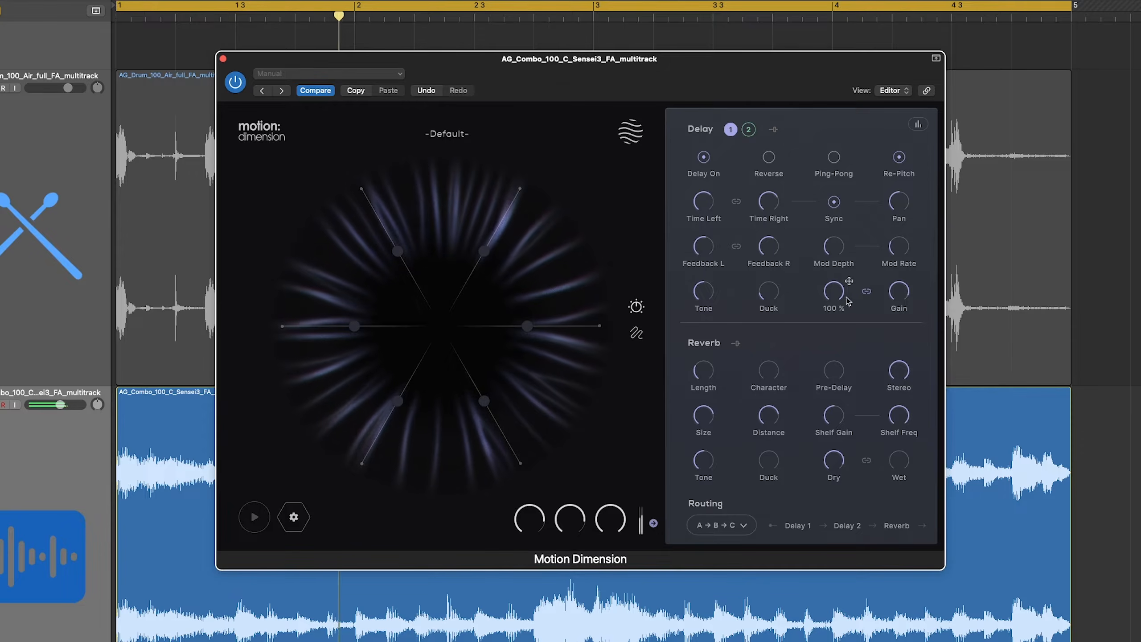
pyautogui.moveTo(901, 300)
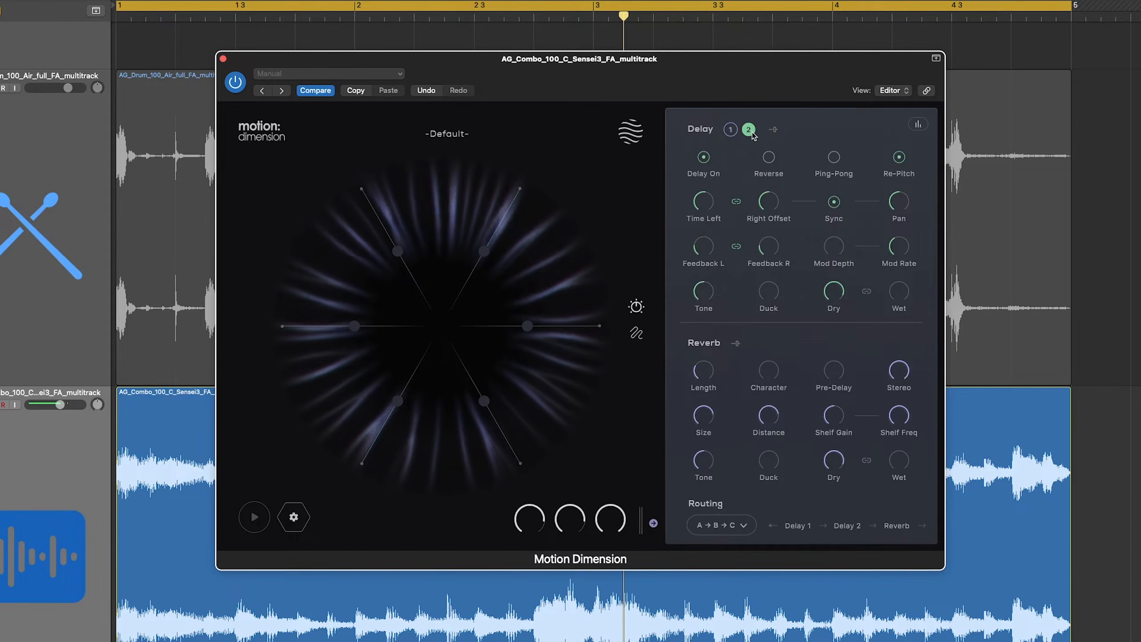
# Raise Delay 2's wet level and tone with Reverse on, and narrow the Lo–Hi filter ranges of both delays
pyautogui.moveTo(902, 289)
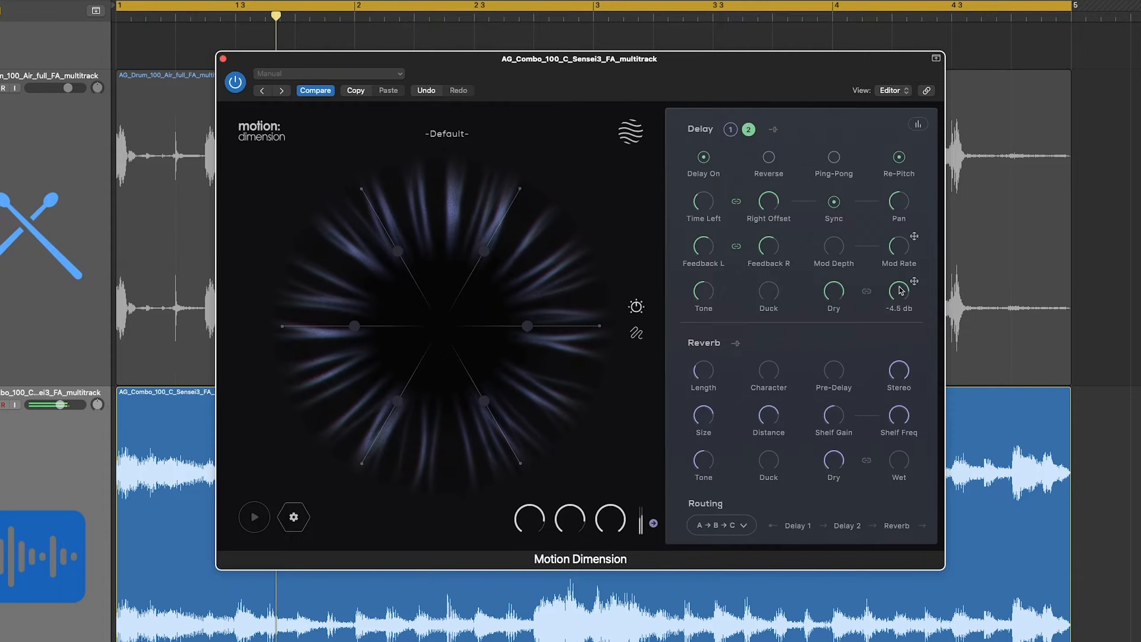
pyautogui.moveTo(719, 283)
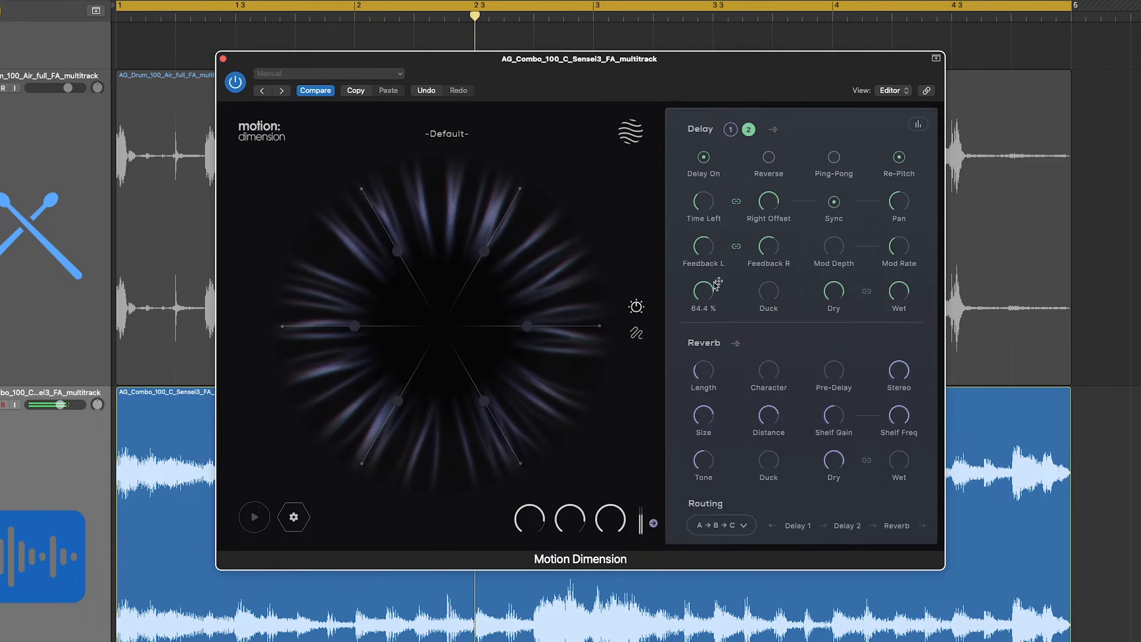
pyautogui.moveTo(708, 201)
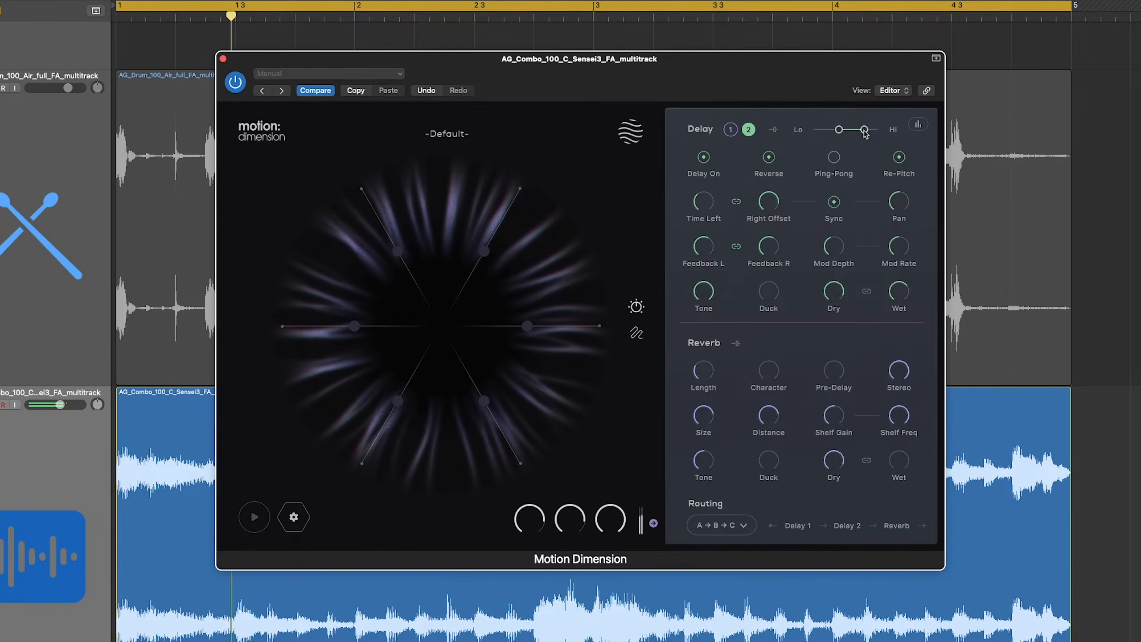
pyautogui.moveTo(864, 130); pyautogui.dragTo(859, 134)
pyautogui.click(731, 129)
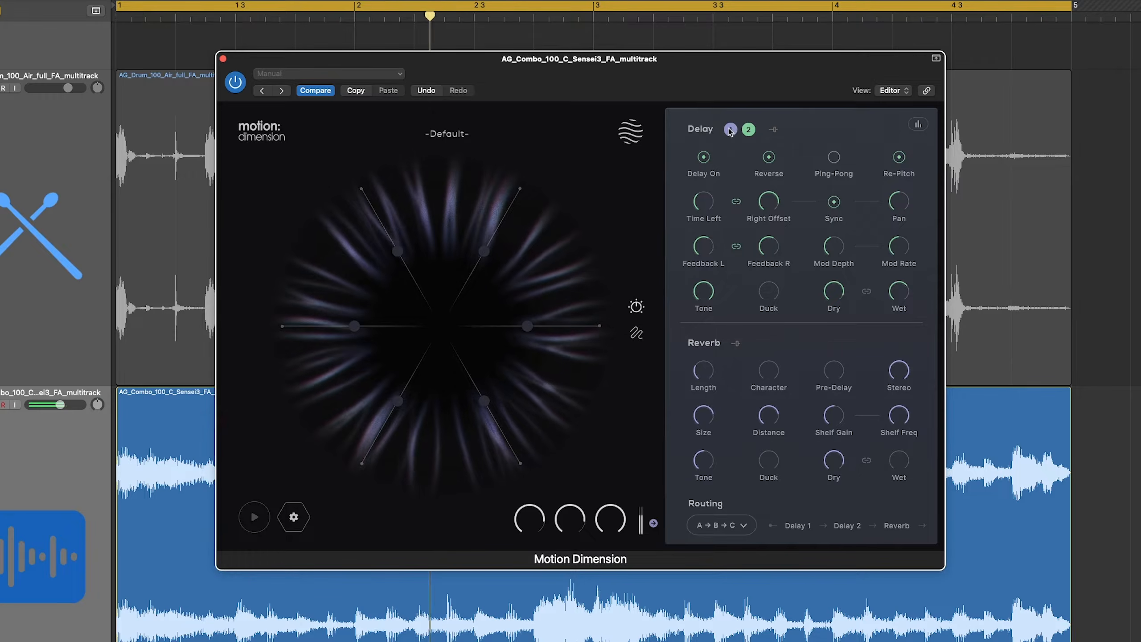
pyautogui.moveTo(814, 129)
pyautogui.mouseDown()
pyautogui.moveTo(852, 133)
pyautogui.moveTo(833, 135)
pyautogui.mouseUp()
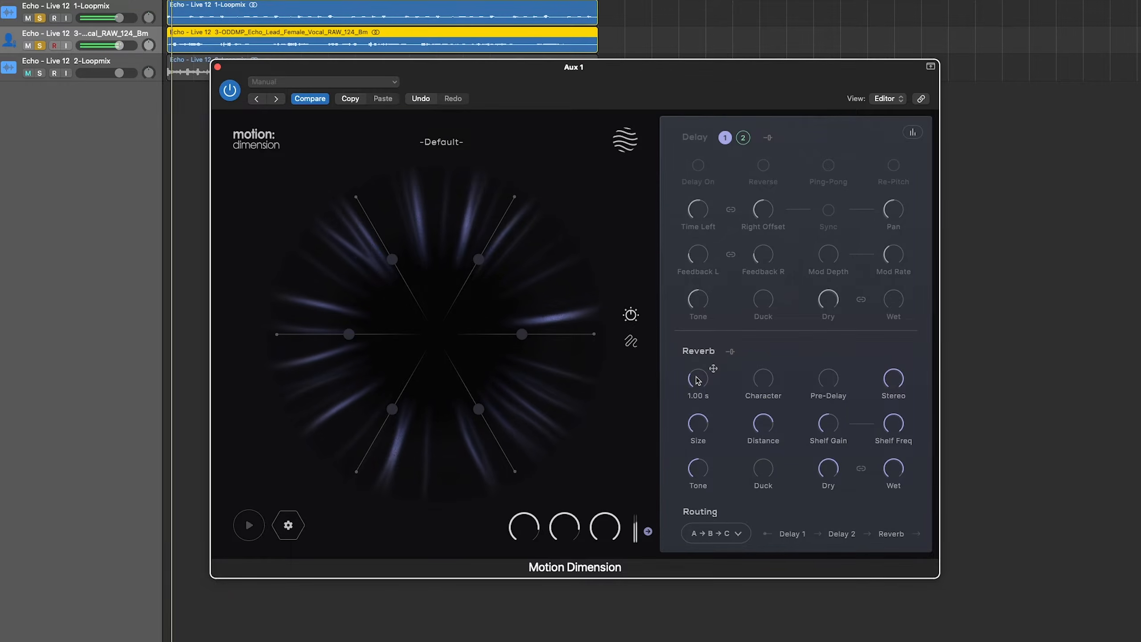
# Sweep the reverb Length from 1.00 s up to 25.00 s during playback and pull it back slightly
pyautogui.moveTo(698, 379); pyautogui.dragTo(704, 330)
pyautogui.moveTo(698, 379); pyautogui.dragTo(700, 335)
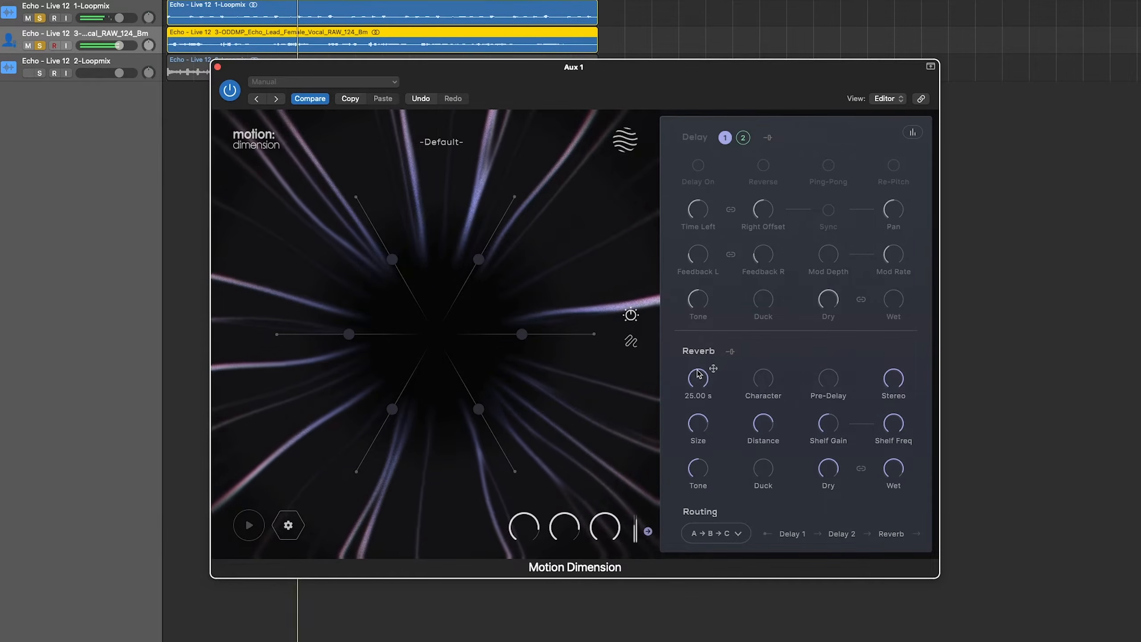
pyautogui.moveTo(699, 376); pyautogui.dragTo(700, 396)
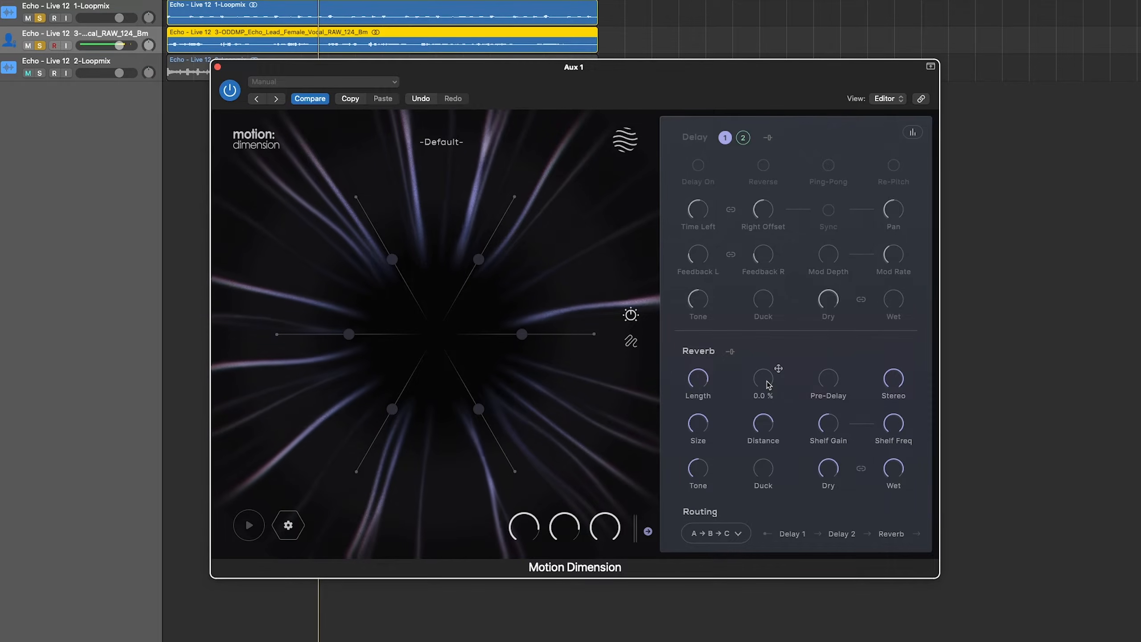
# Sweep the reverb Character up and down during playback, leaving it at 61.7 %
pyautogui.moveTo(767, 378); pyautogui.dragTo(769, 375)
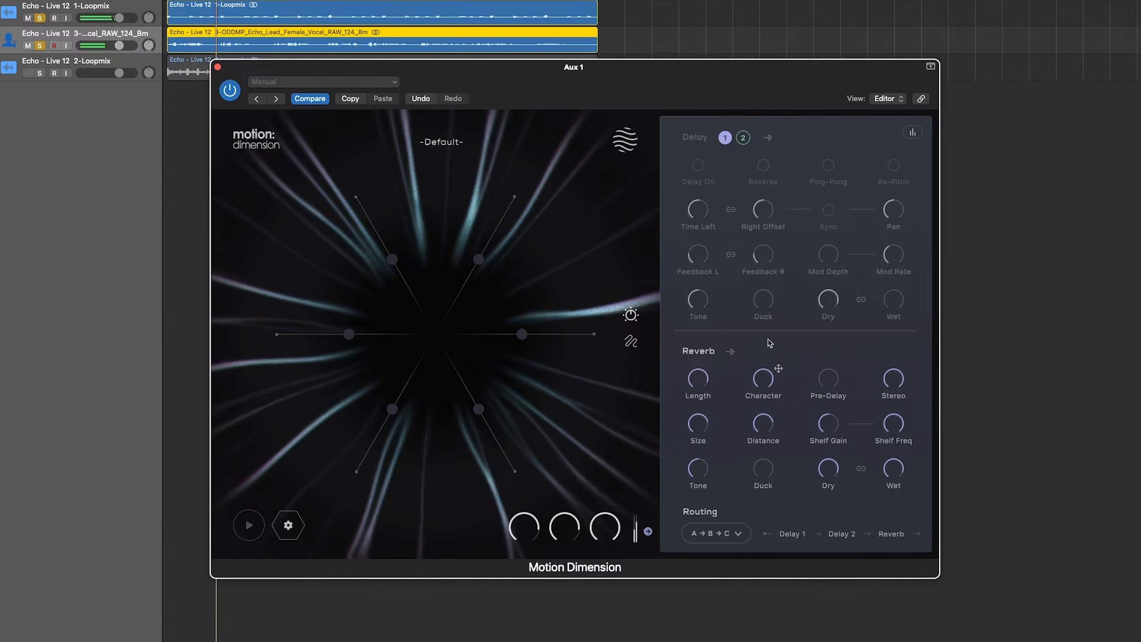
pyautogui.moveTo(765, 378); pyautogui.dragTo(766, 385)
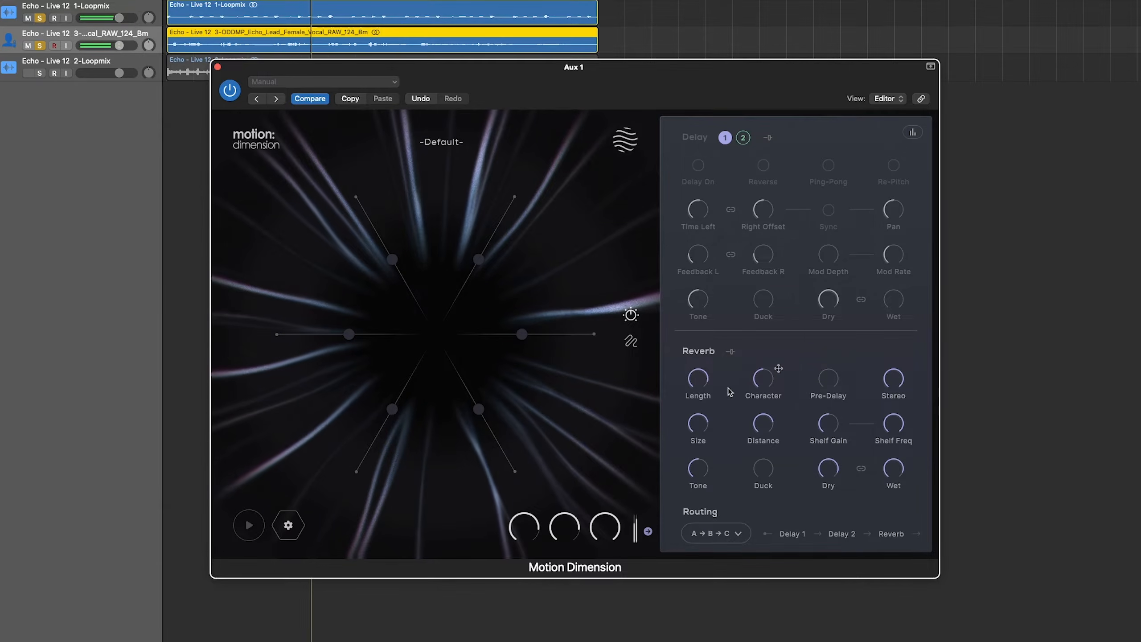
pyautogui.moveTo(764, 380); pyautogui.dragTo(765, 377)
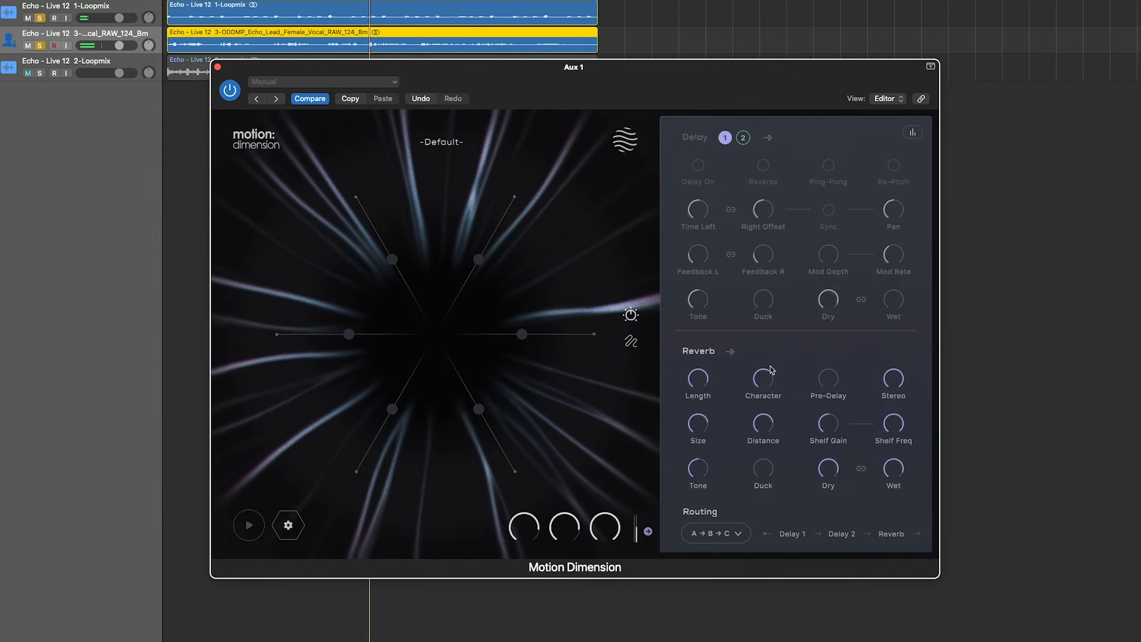
pyautogui.moveTo(772, 369); pyautogui.dragTo(769, 378)
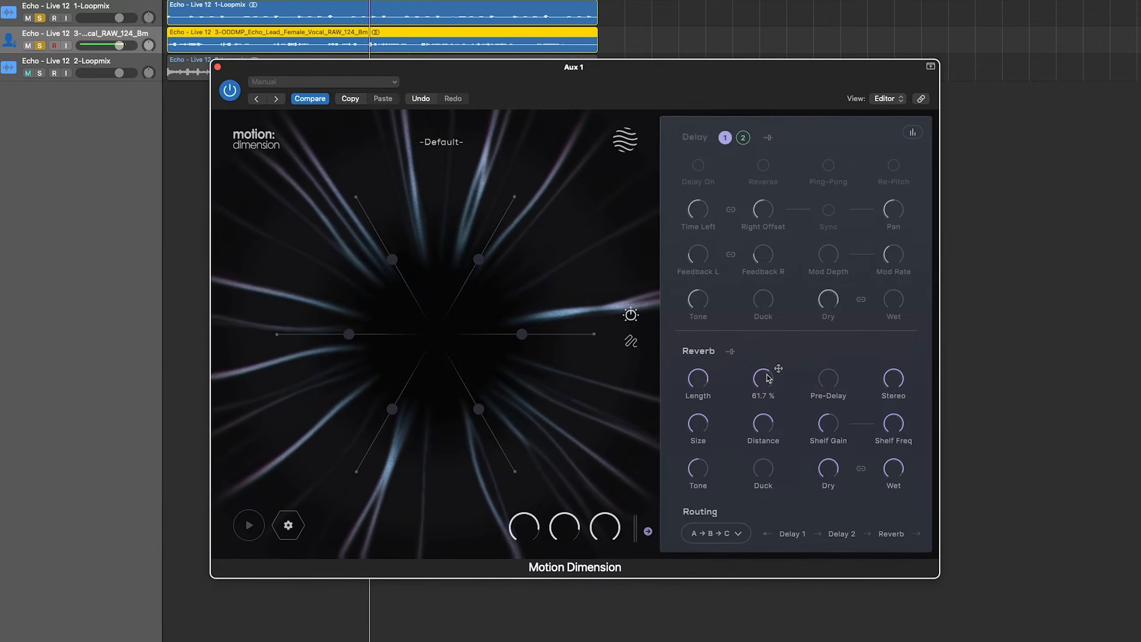
# Sweep the reverb Pre-Delay up to 500 ms and down to 1 ms during playback, and try the Stereo control
pyautogui.press('space')
pyautogui.moveTo(832, 383); pyautogui.dragTo(846, 305)
pyautogui.moveTo(832, 377); pyautogui.dragTo(839, 320)
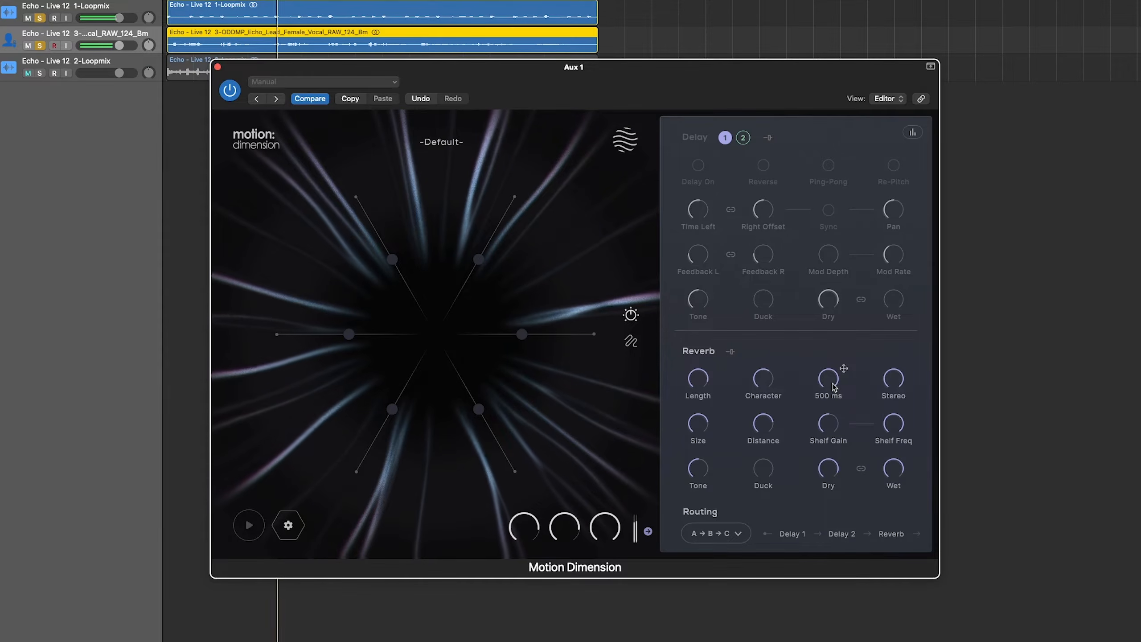
pyautogui.moveTo(833, 384); pyautogui.dragTo(832, 426)
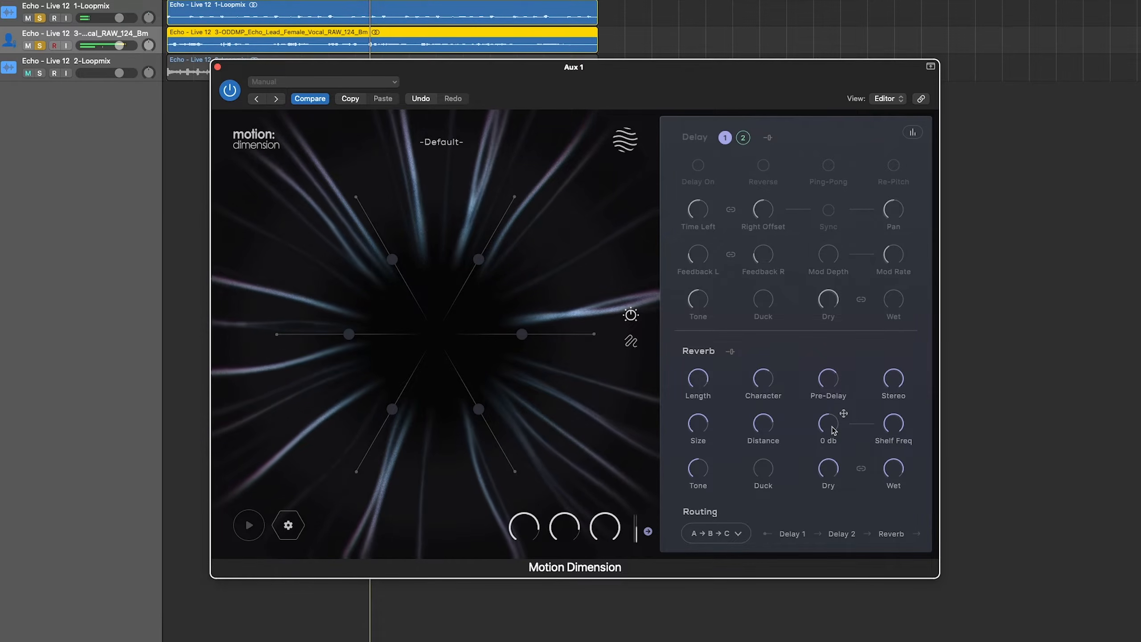
pyautogui.moveTo(833, 384); pyautogui.dragTo(833, 478)
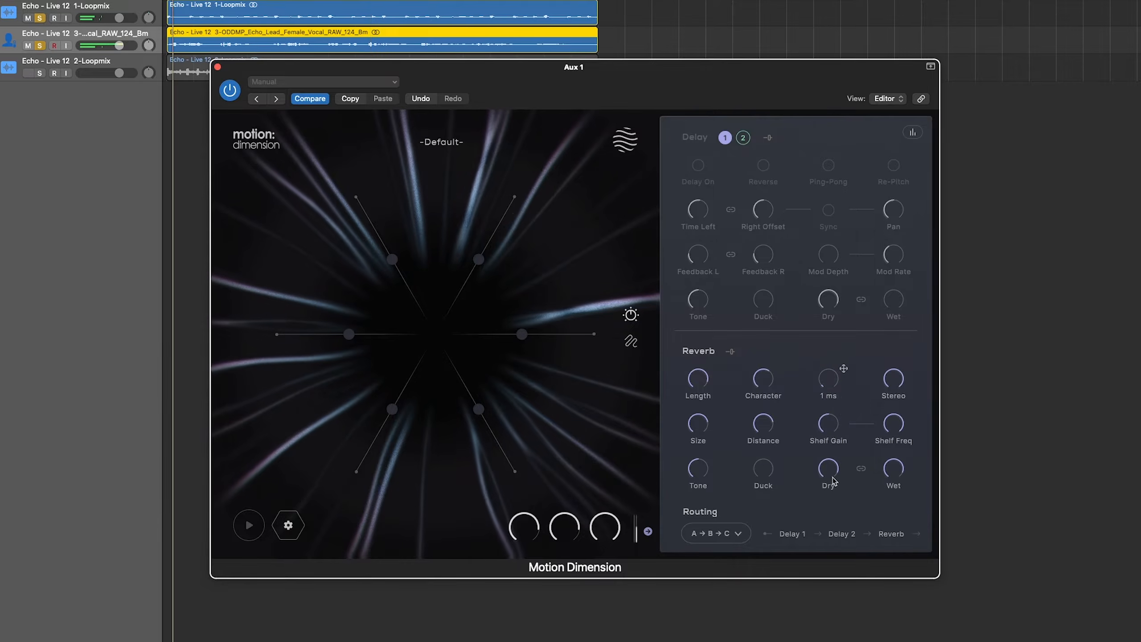
pyautogui.moveTo(899, 379)
pyautogui.mouseDown()
pyautogui.moveTo(906, 537)
pyautogui.moveTo(895, 371)
pyautogui.mouseUp()
# Sweep the reverb Size down and up to 100 % during playback, and return it to 77.0 %
pyautogui.moveTo(703, 425)
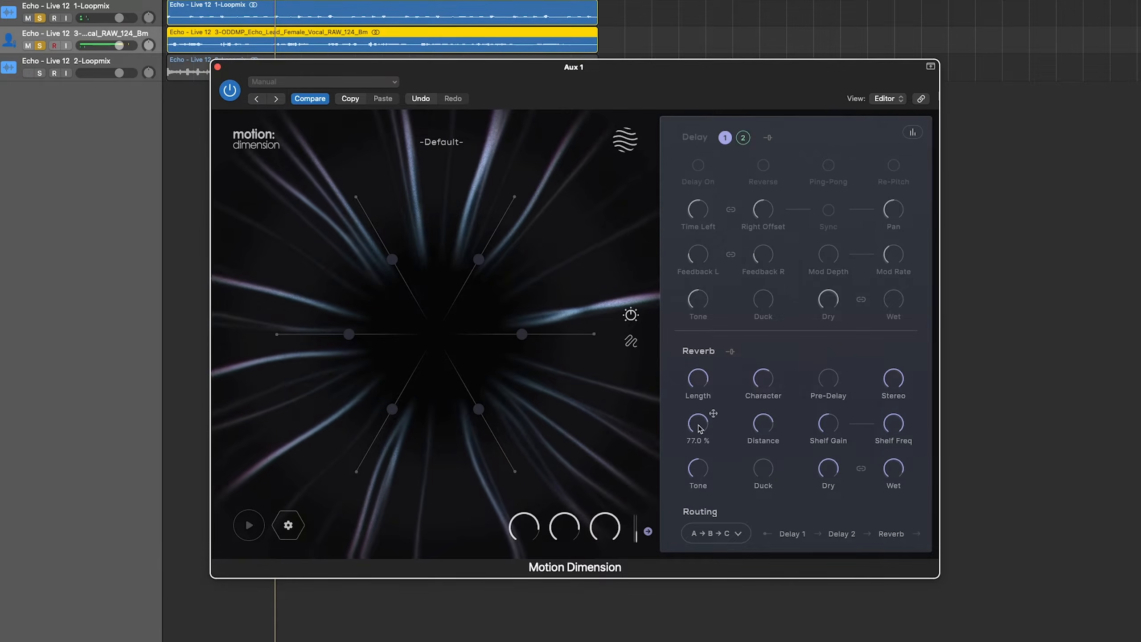
pyautogui.moveTo(702, 430); pyautogui.dragTo(701, 440)
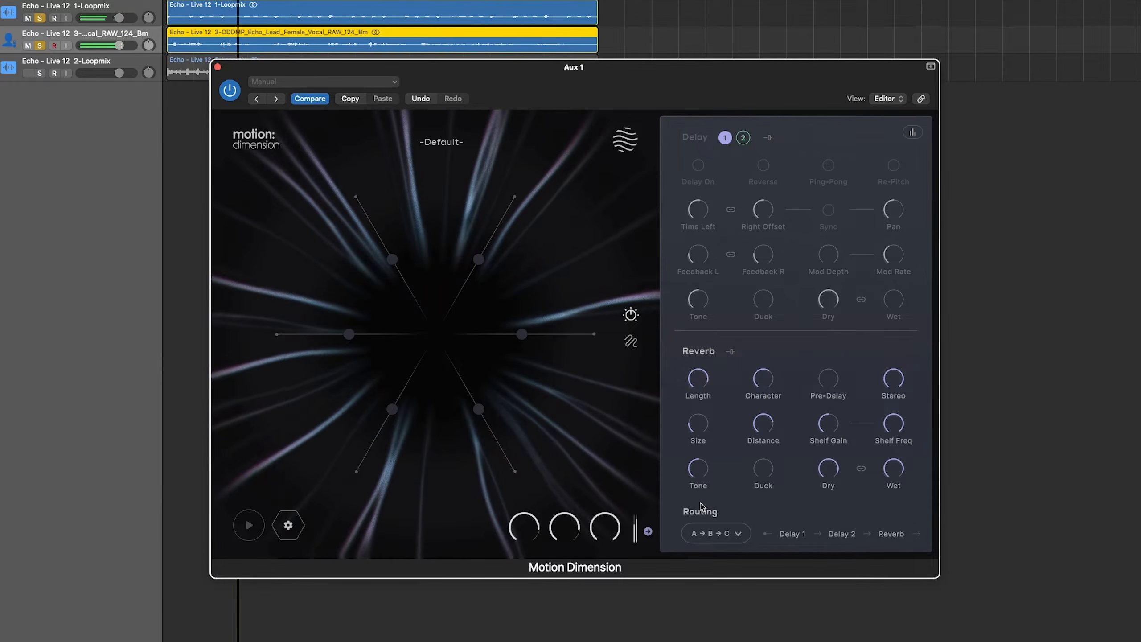
pyautogui.moveTo(700, 428); pyautogui.dragTo(705, 441)
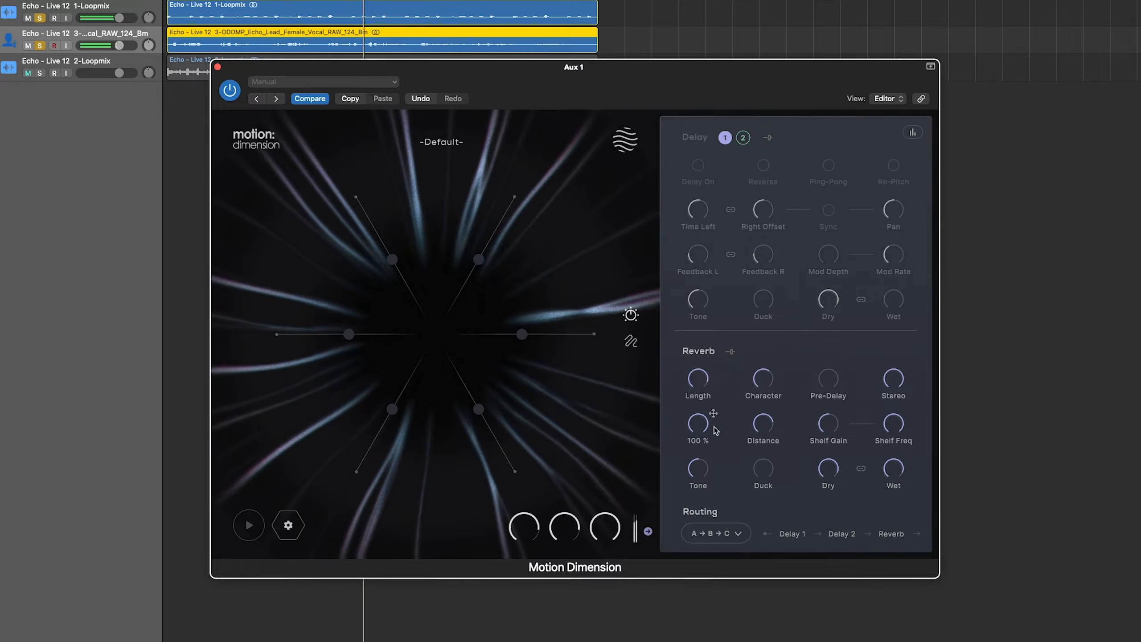
pyautogui.moveTo(715, 427); pyautogui.dragTo(704, 425)
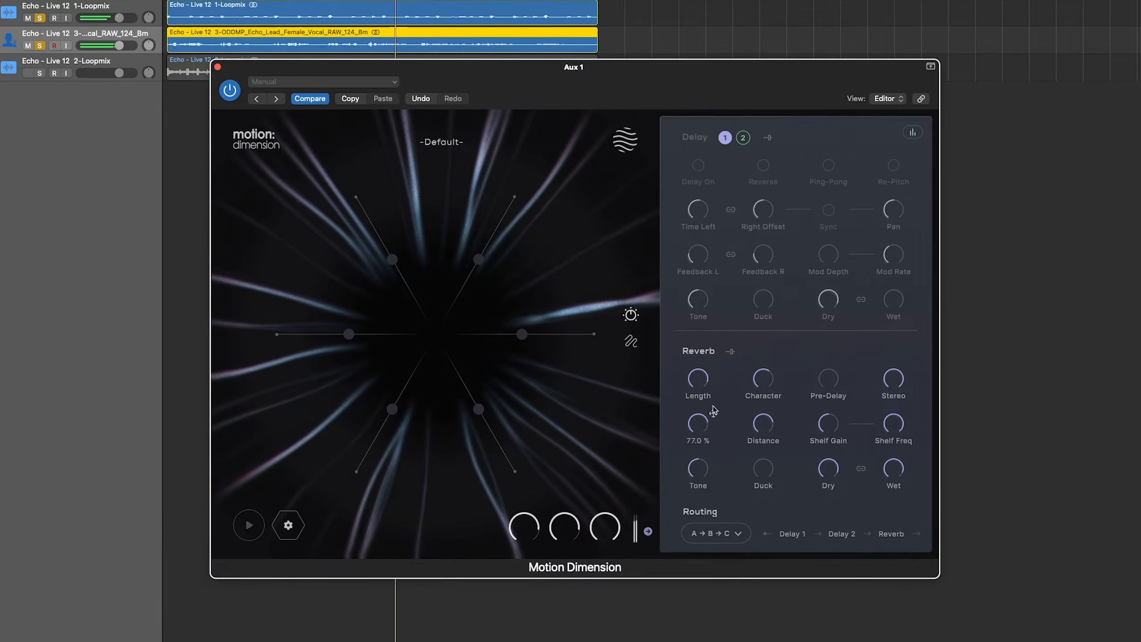
# Shorten the reverb Length and reduce its Distance
pyautogui.moveTo(709, 386)
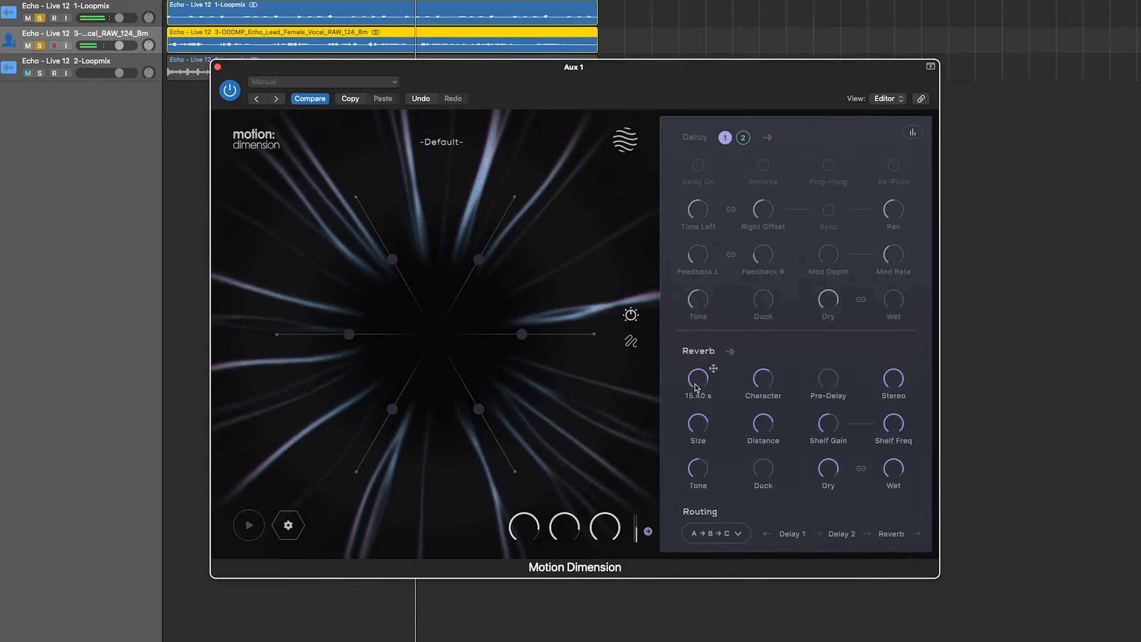
pyautogui.moveTo(696, 388); pyautogui.dragTo(698, 410)
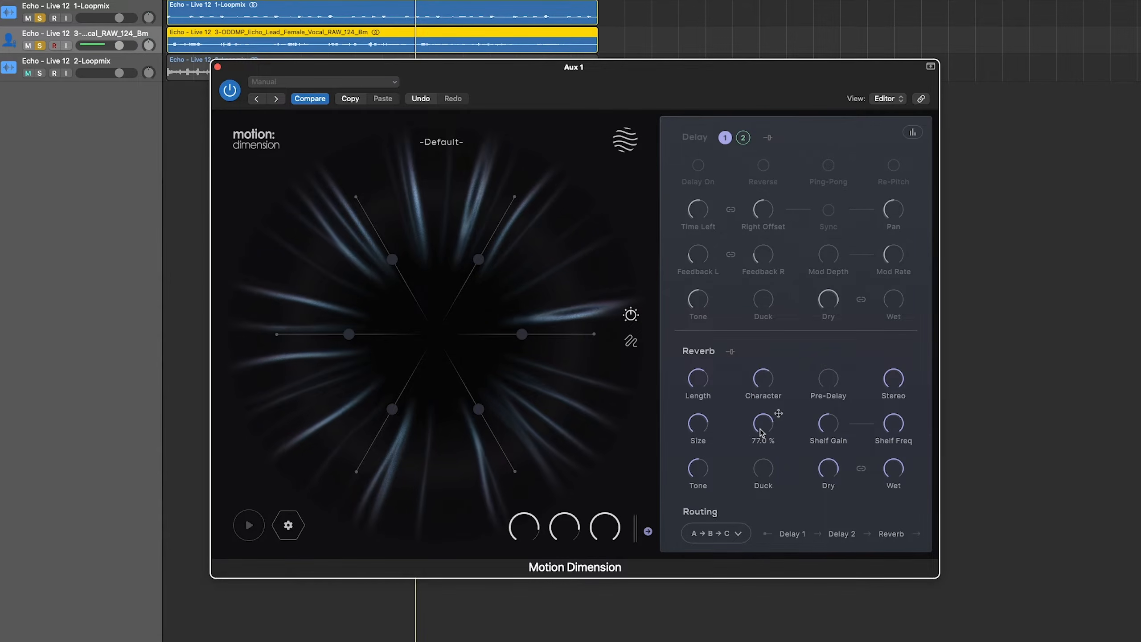
pyautogui.moveTo(760, 432); pyautogui.dragTo(764, 500)
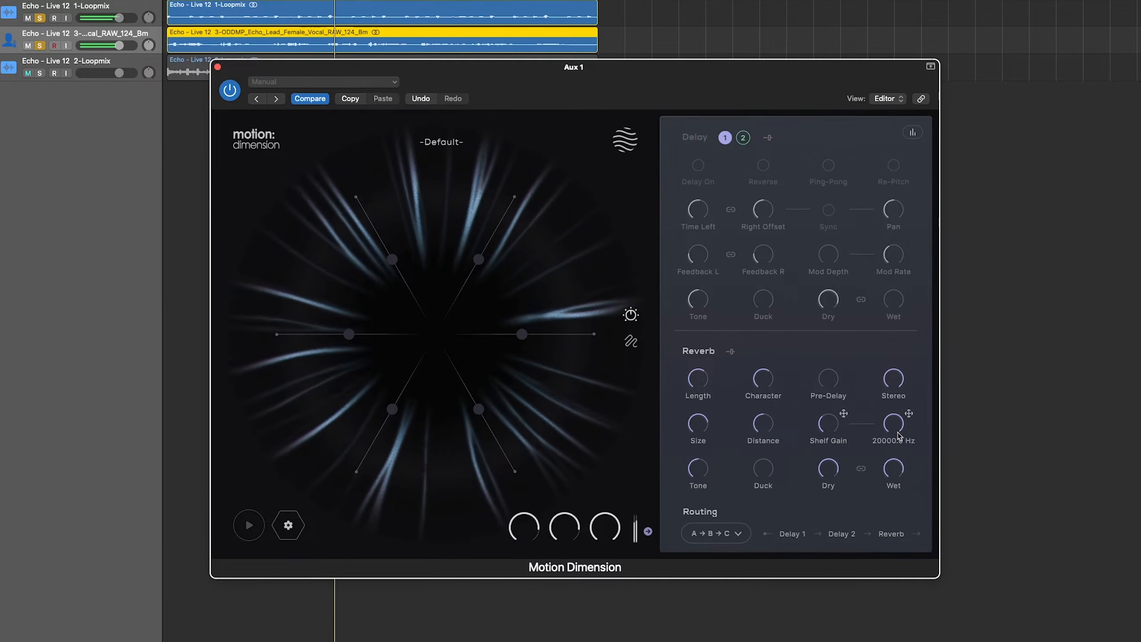
# Lower the reverb Shelf Freq and sweep Shelf Gain down and up during playback
pyautogui.moveTo(896, 451); pyautogui.dragTo(897, 495)
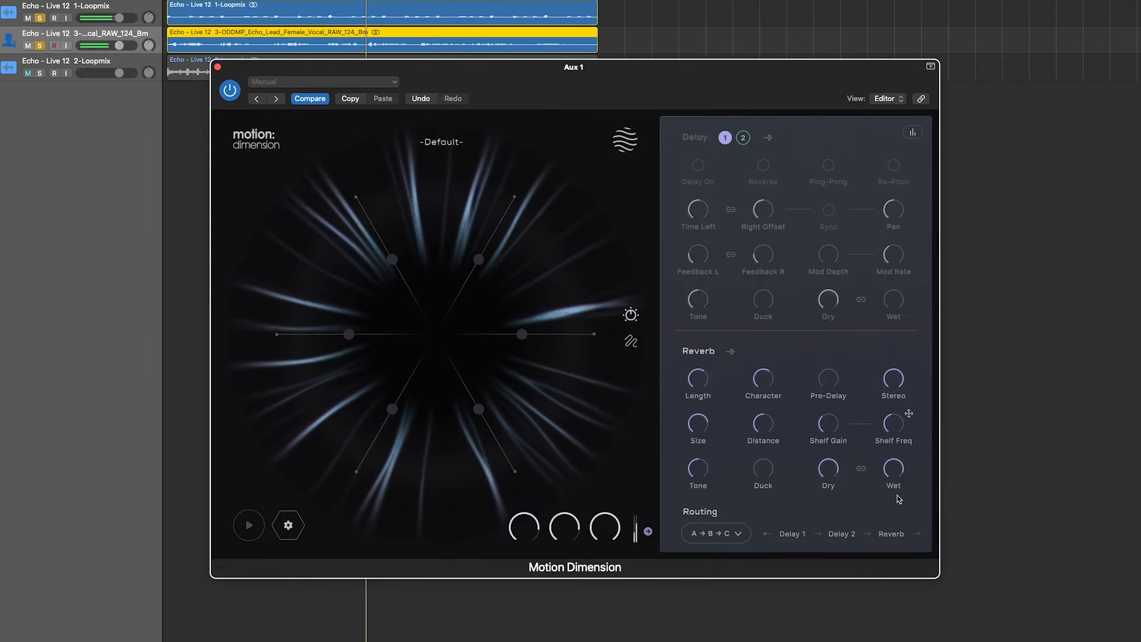
pyautogui.moveTo(830, 433); pyautogui.dragTo(843, 481)
pyautogui.moveTo(826, 424); pyautogui.dragTo(839, 365)
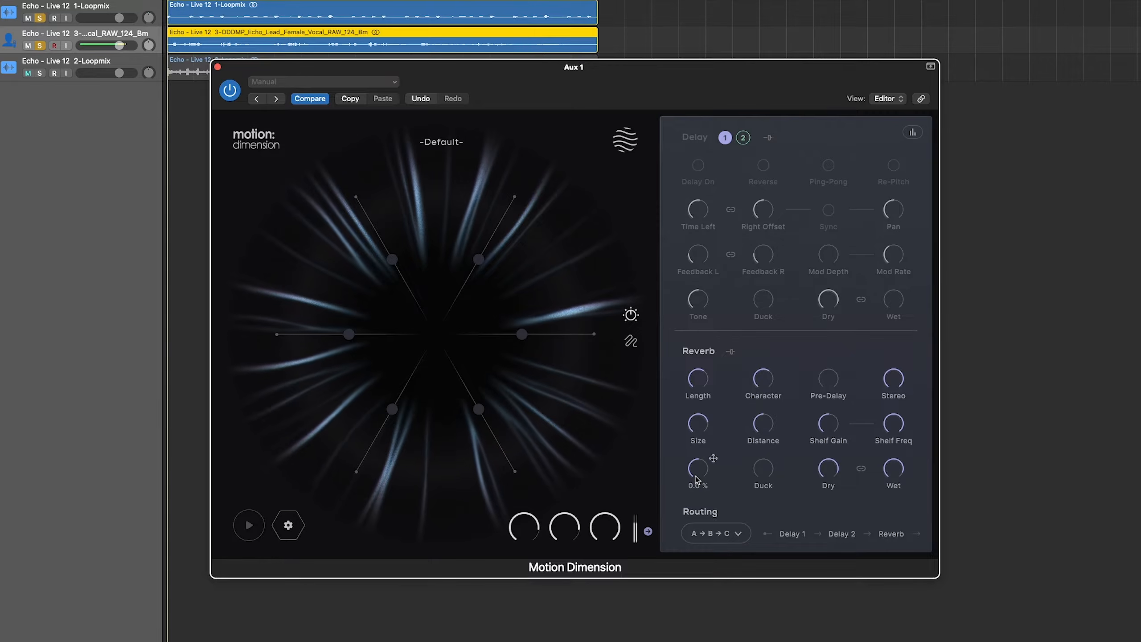
# Sweep the reverb Tone, and raise and lower its Duck amount during playback, leaving Duck low
pyautogui.moveTo(699, 423); pyautogui.dragTo(704, 553)
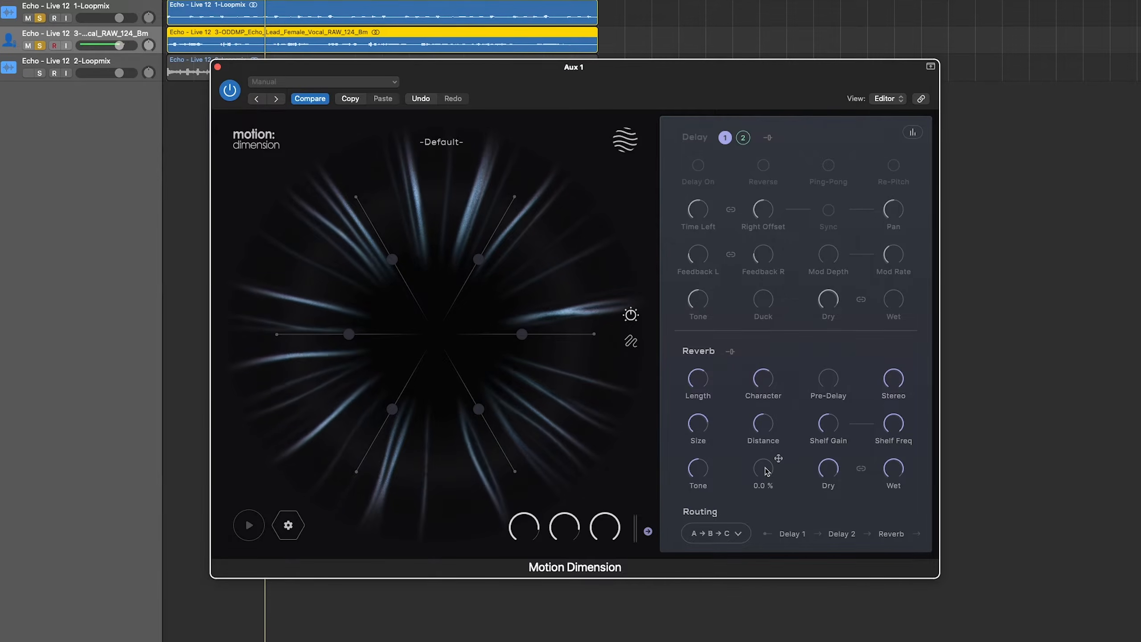
pyautogui.moveTo(767, 471); pyautogui.dragTo(785, 372)
pyautogui.moveTo(764, 471); pyautogui.dragTo(769, 582)
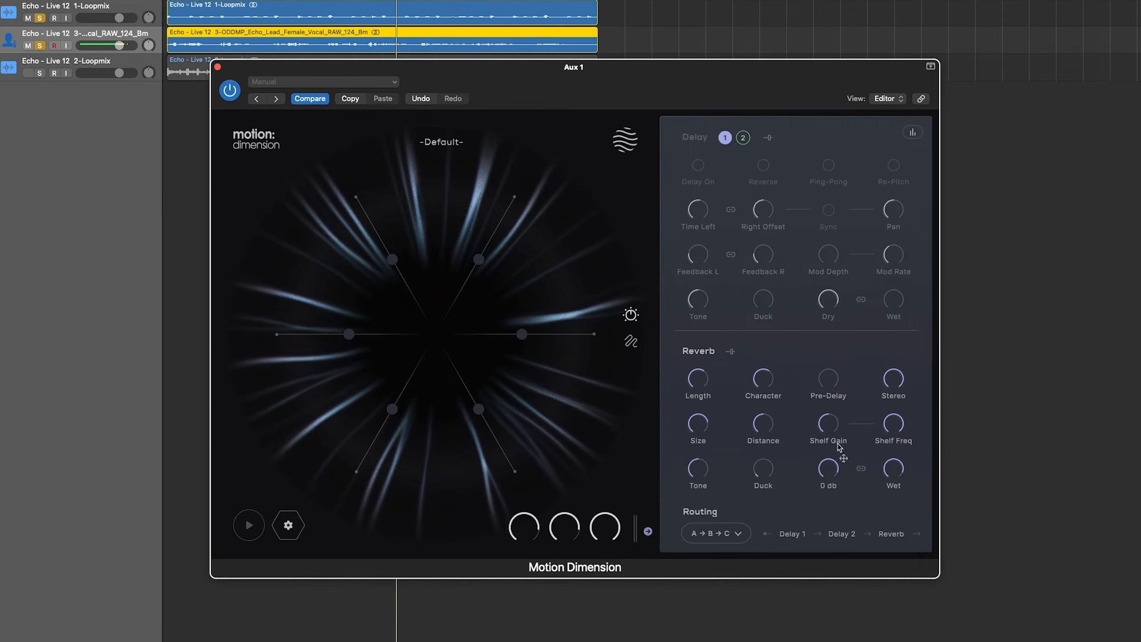
# Show the reverb's Lo–Hi filter range and sweep its low limit up toward the high limit
pyautogui.click(731, 352)
pyautogui.click(730, 352)
pyautogui.click(731, 352)
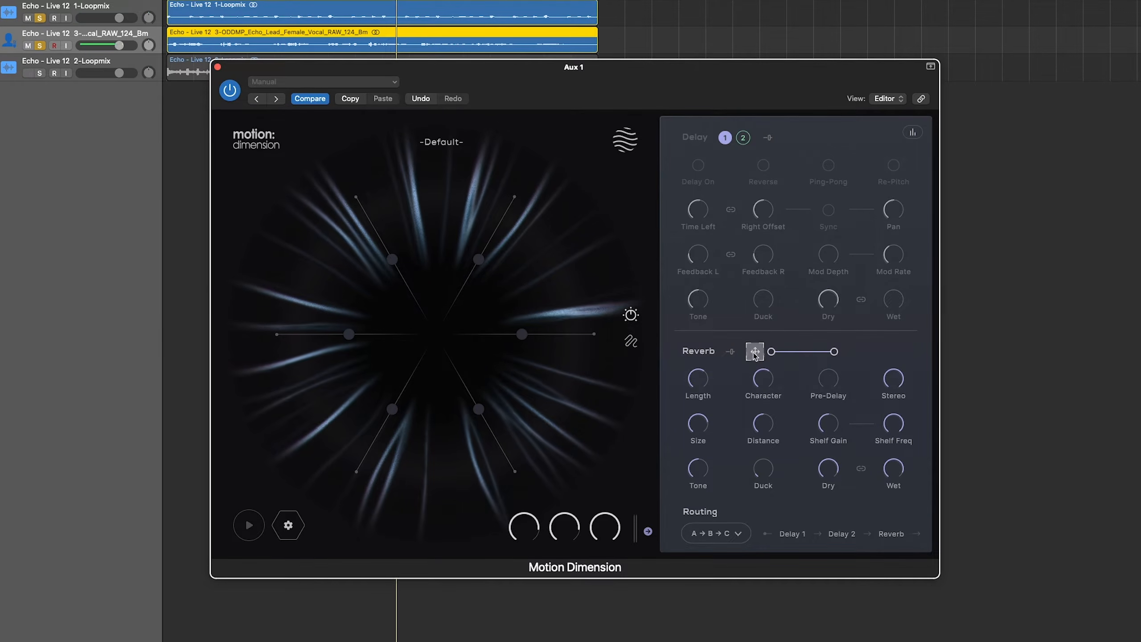
pyautogui.moveTo(772, 352); pyautogui.dragTo(836, 353)
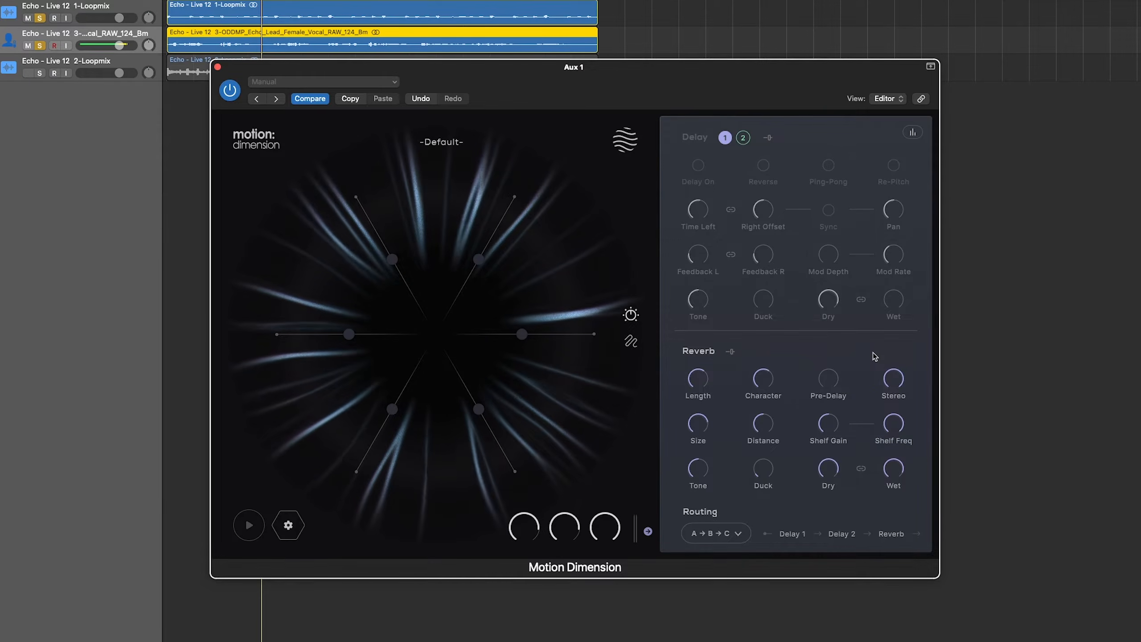
# Show the reverb graph and adjust the reverb's Length and Character while it is displayed
pyautogui.click(914, 132)
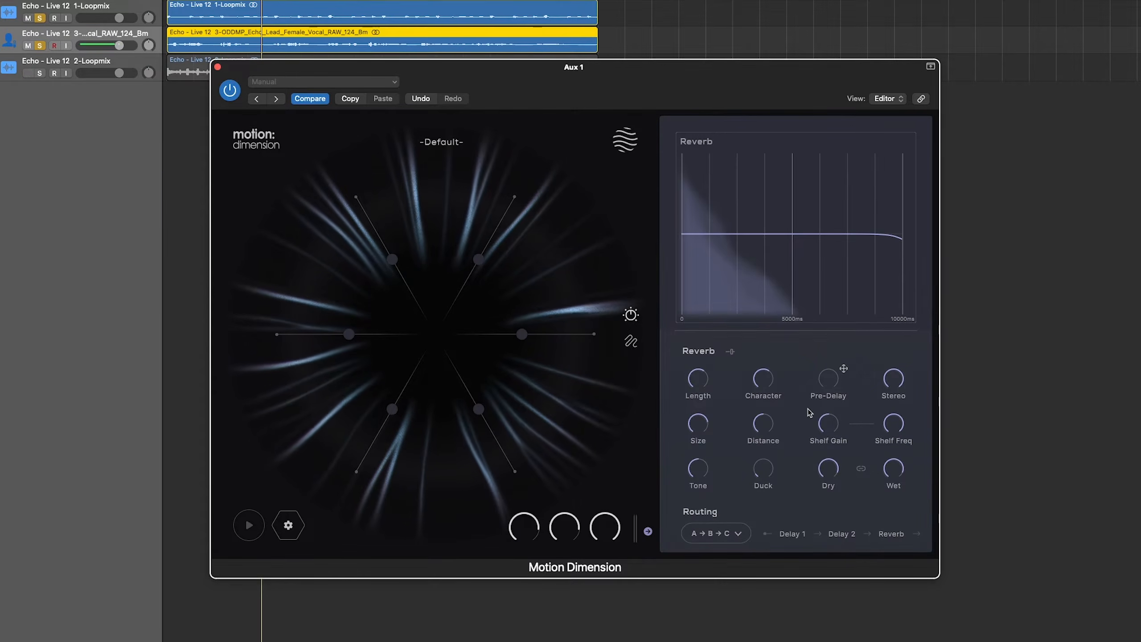
pyautogui.moveTo(698, 378); pyautogui.dragTo(753, 452)
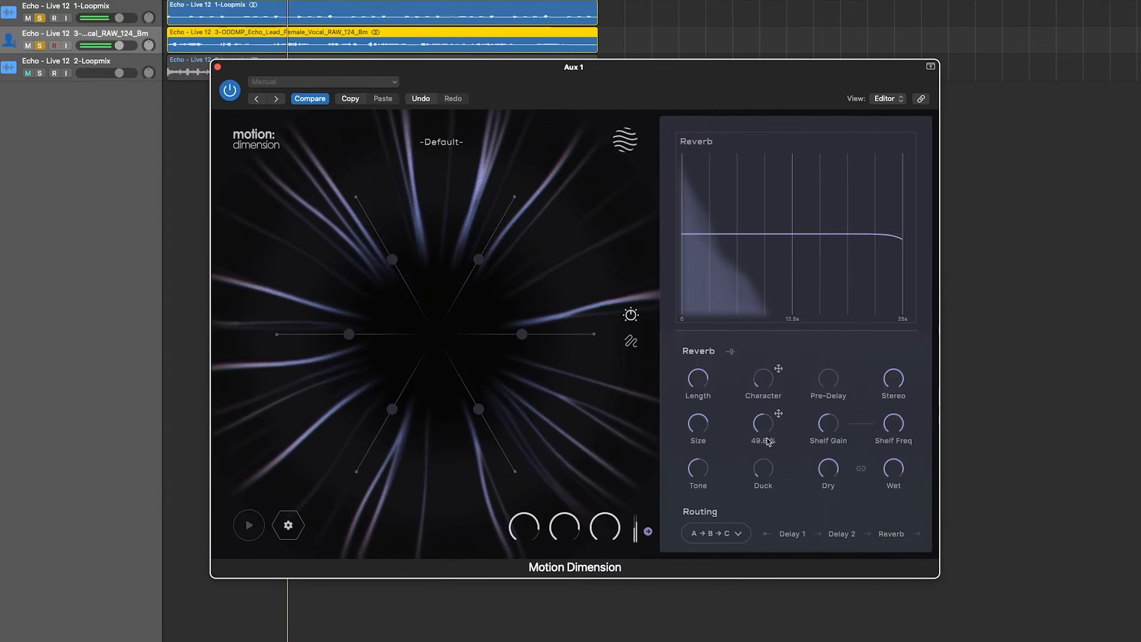
pyautogui.moveTo(698, 379)
pyautogui.moveTo(698, 379); pyautogui.dragTo(706, 474)
pyautogui.moveTo(703, 404)
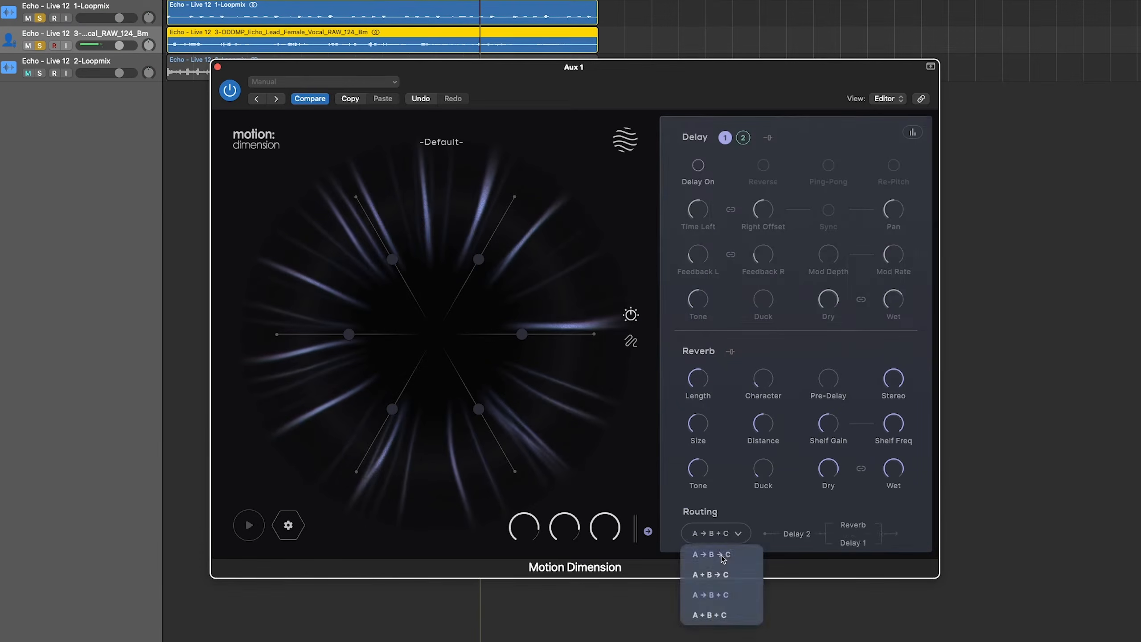
# Set the routing to the serial A → B → C mode and switch it to A + B → C
pyautogui.click(723, 558)
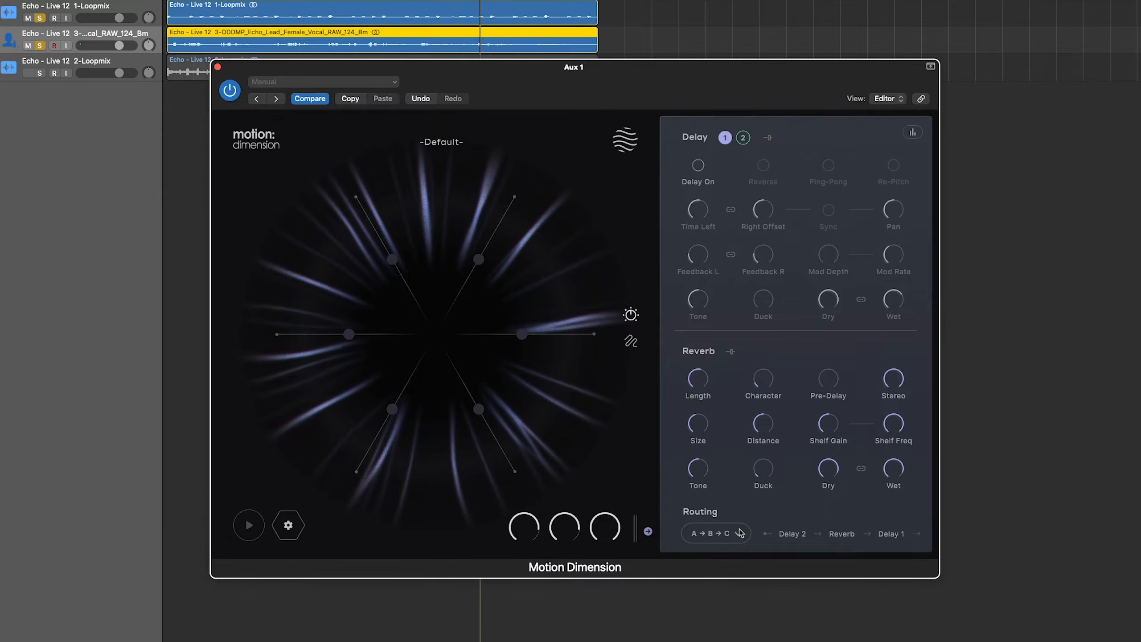
pyautogui.click(718, 533)
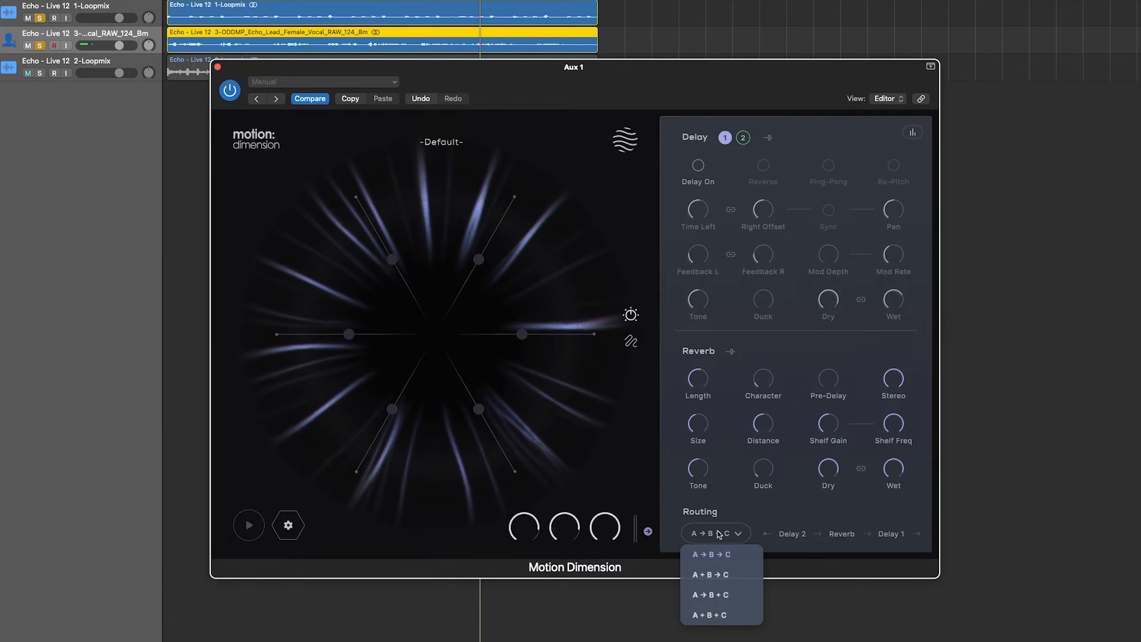
pyautogui.click(721, 557)
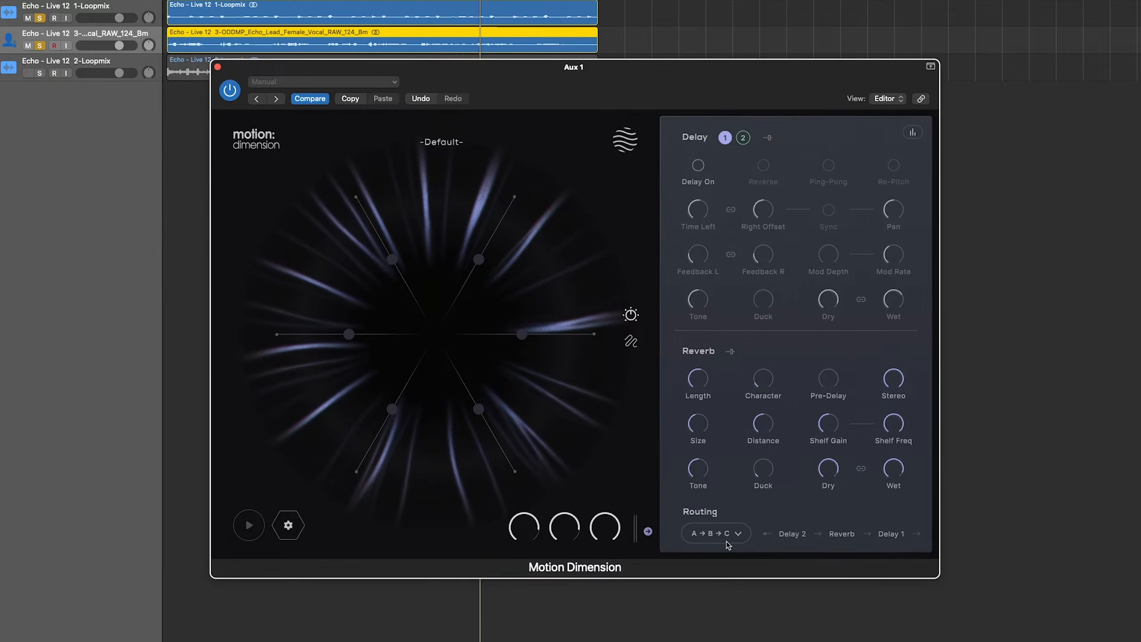
pyautogui.click(729, 540)
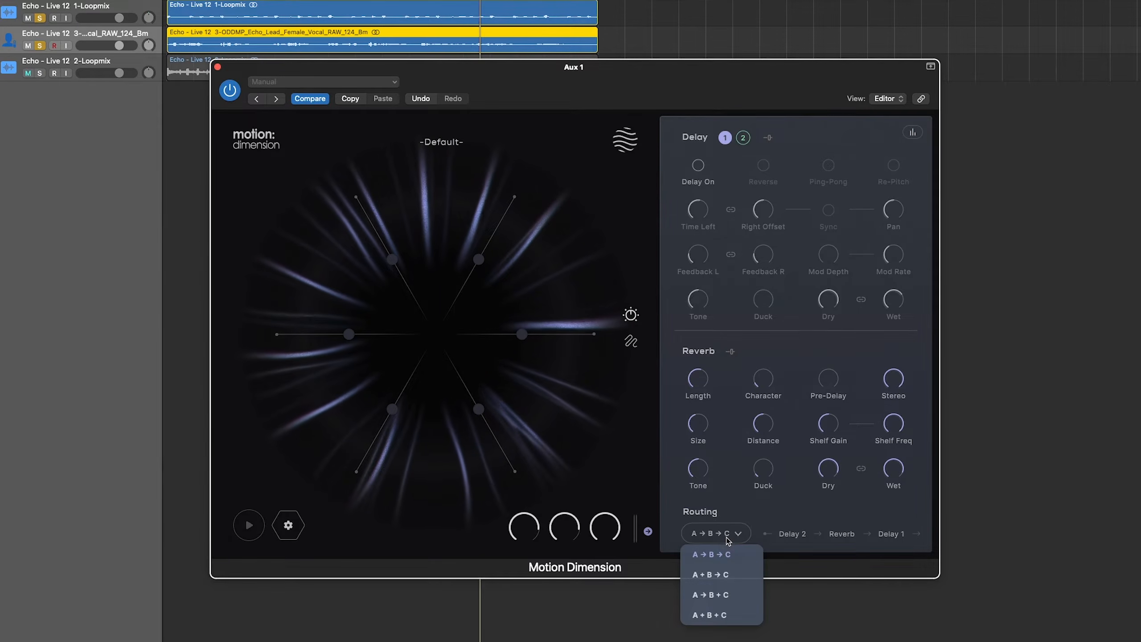
pyautogui.click(725, 575)
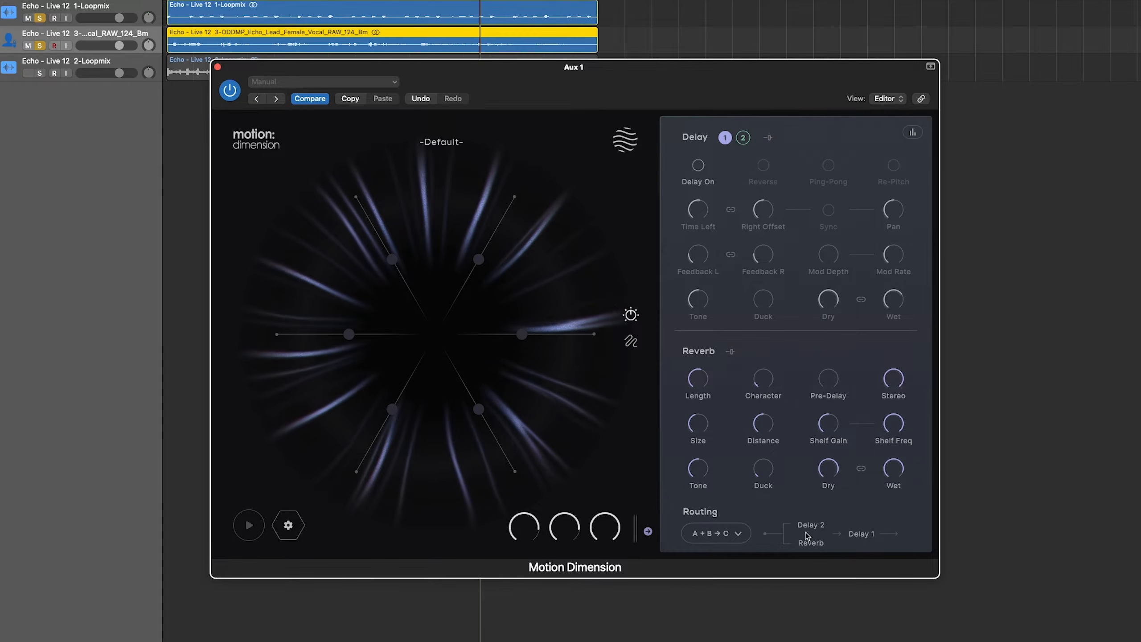
# Switch the routing to A → B + C and on to the fully parallel A + B + C mode
pyautogui.click(719, 541)
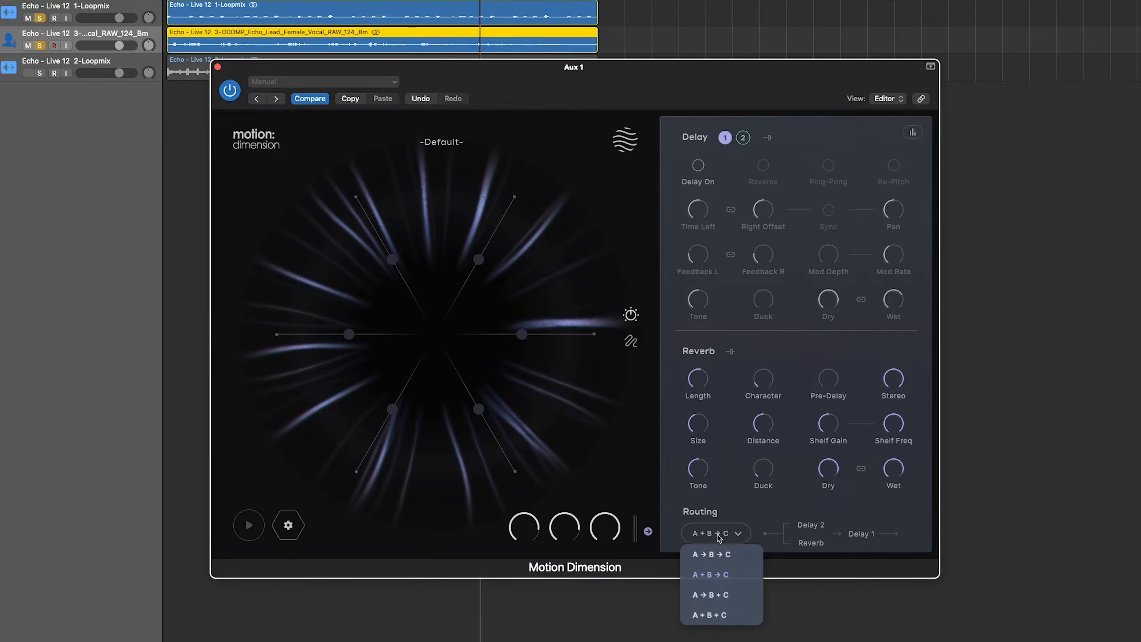
pyautogui.click(712, 596)
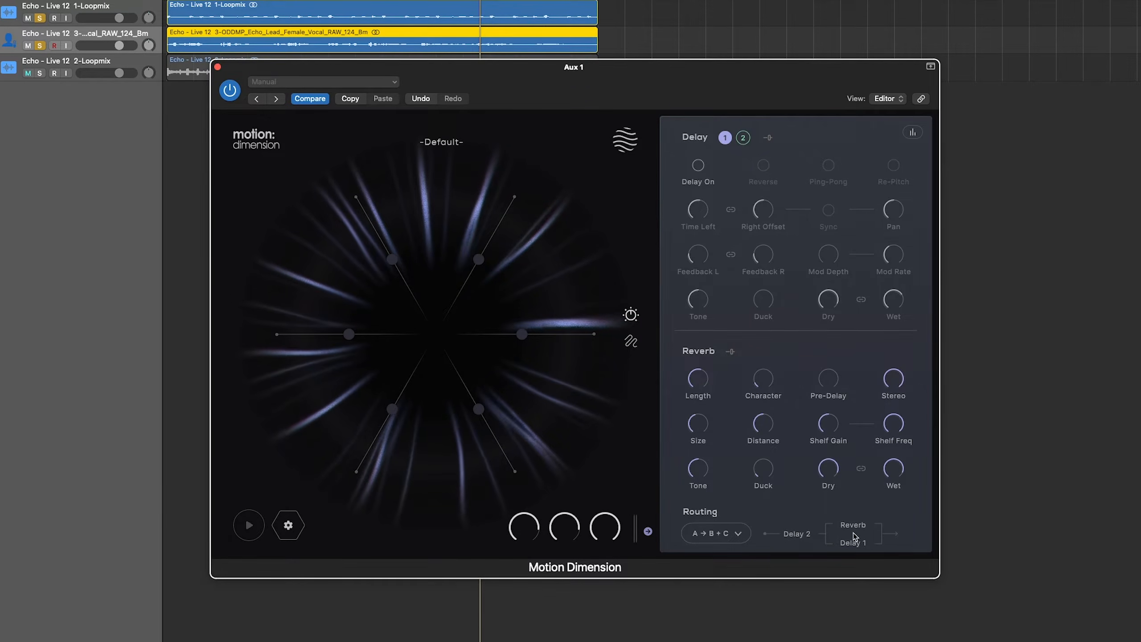
pyautogui.click(731, 539)
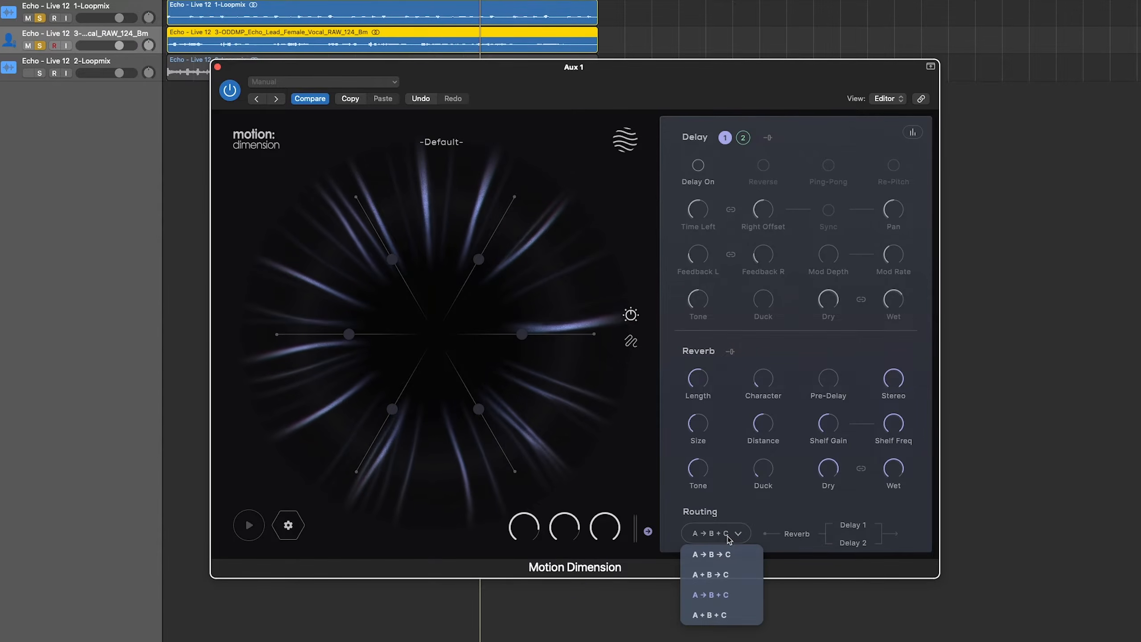
pyautogui.click(711, 616)
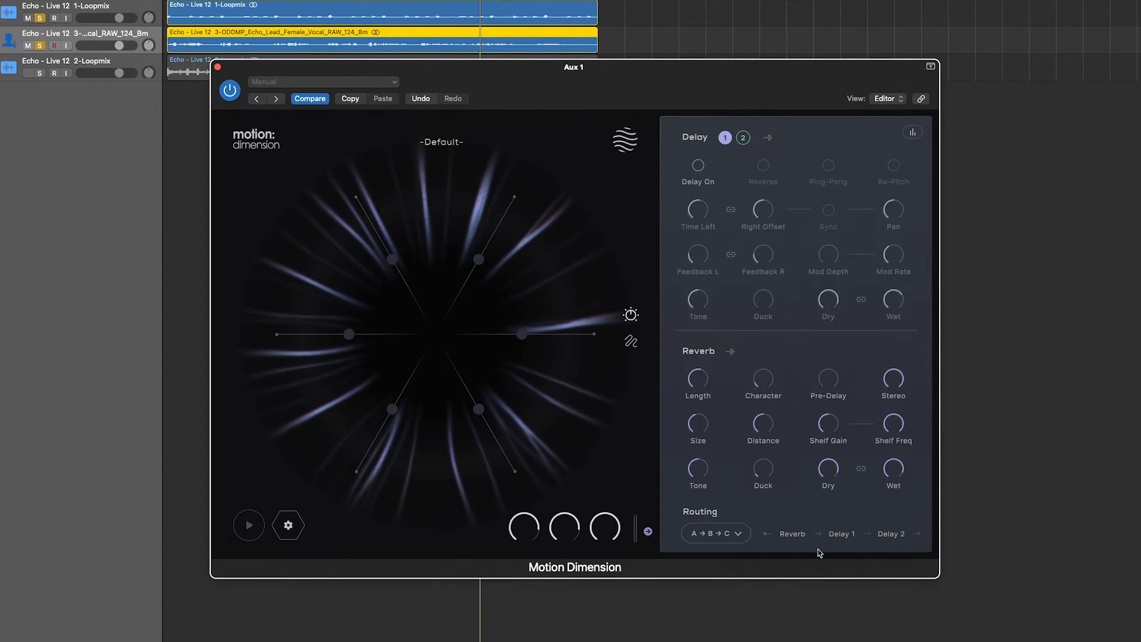
# Reorder the A → B → C chain by moving Delay 1 to the front and swapping Delay 2 with the Reverb, and start playback
pyautogui.moveTo(848, 536); pyautogui.dragTo(792, 534)
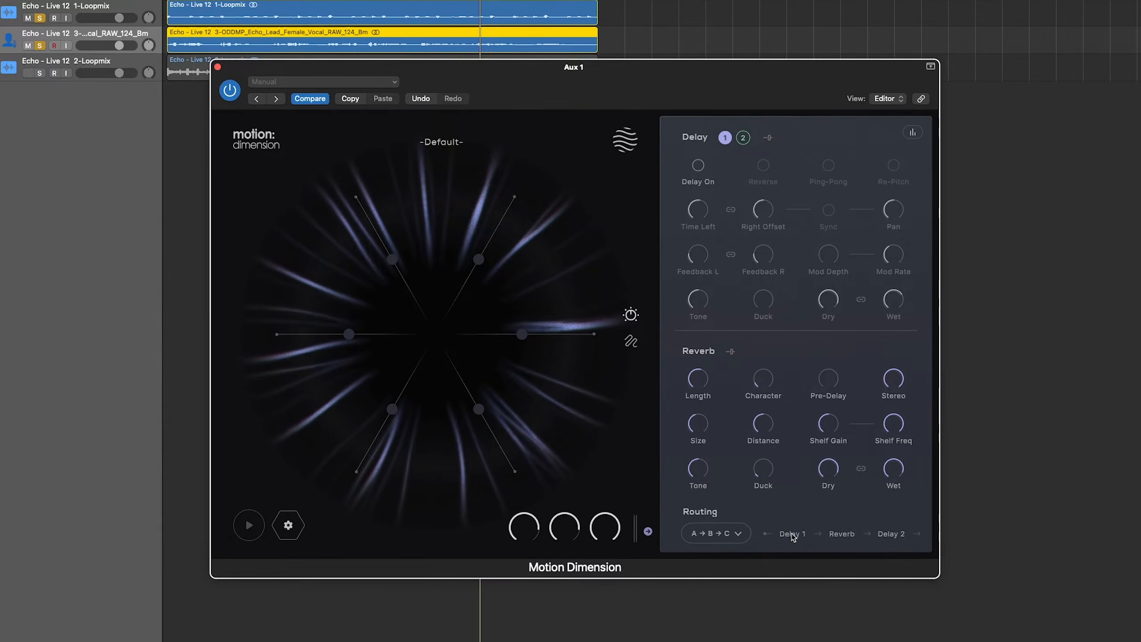
pyautogui.moveTo(883, 537); pyautogui.dragTo(838, 538)
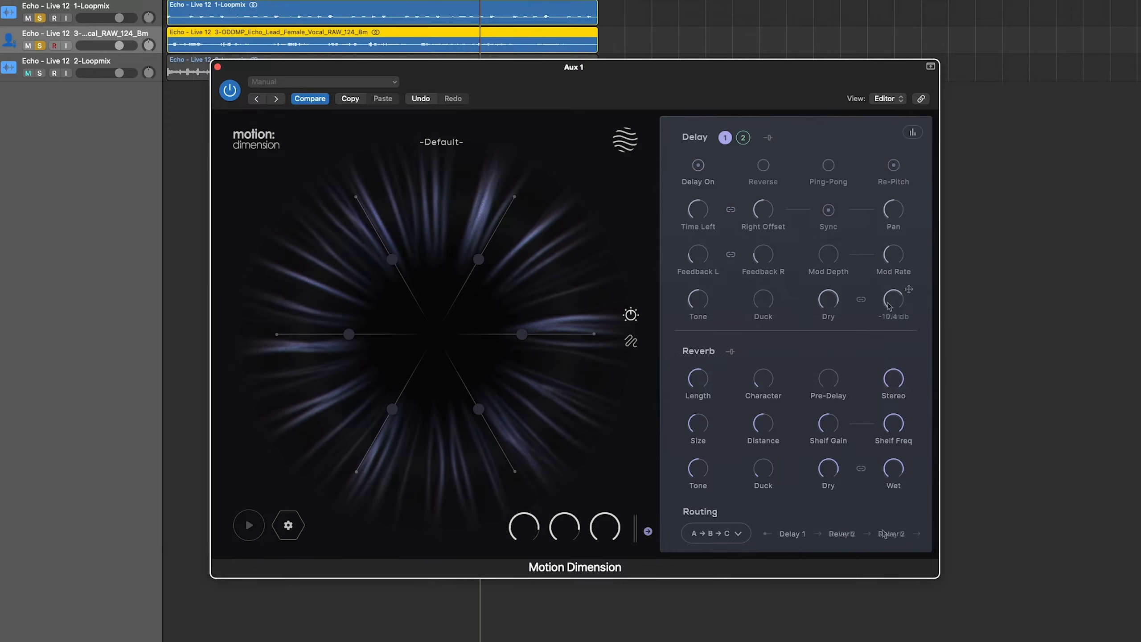
pyautogui.press('space')
pyautogui.moveTo(847, 536)
pyautogui.mouseDown()
pyautogui.moveTo(784, 536)
pyautogui.moveTo(867, 540)
pyautogui.mouseUp()
# During playback, switch the routing through A + B → C, A + B + C and A → B + C, reordering the modules in between
pyautogui.click(741, 536)
pyautogui.click(715, 574)
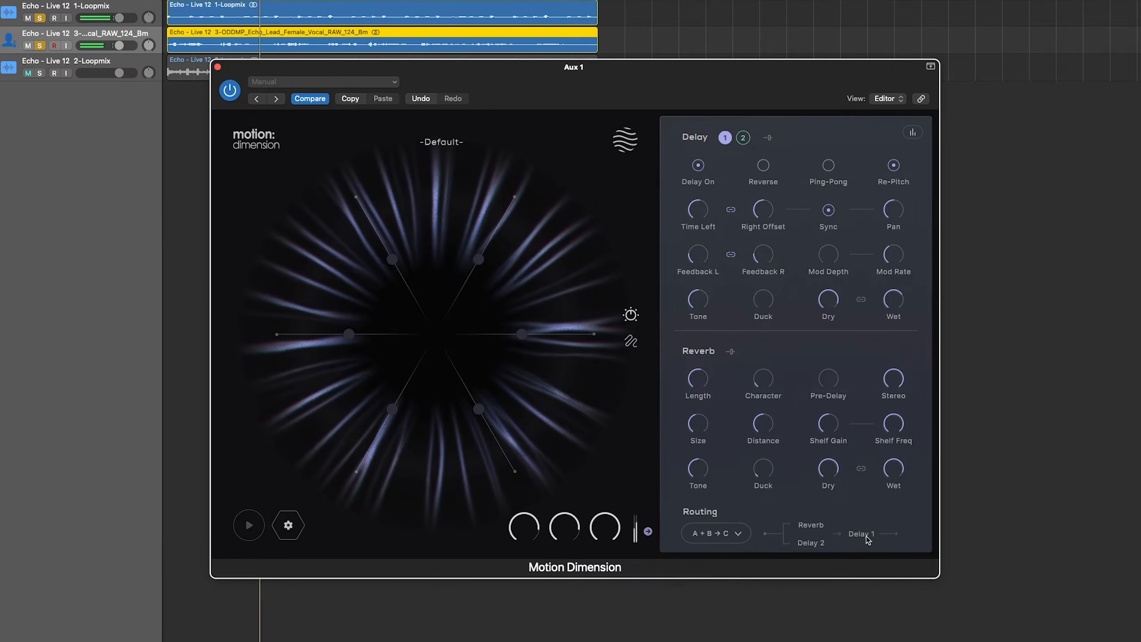
pyautogui.click(735, 533)
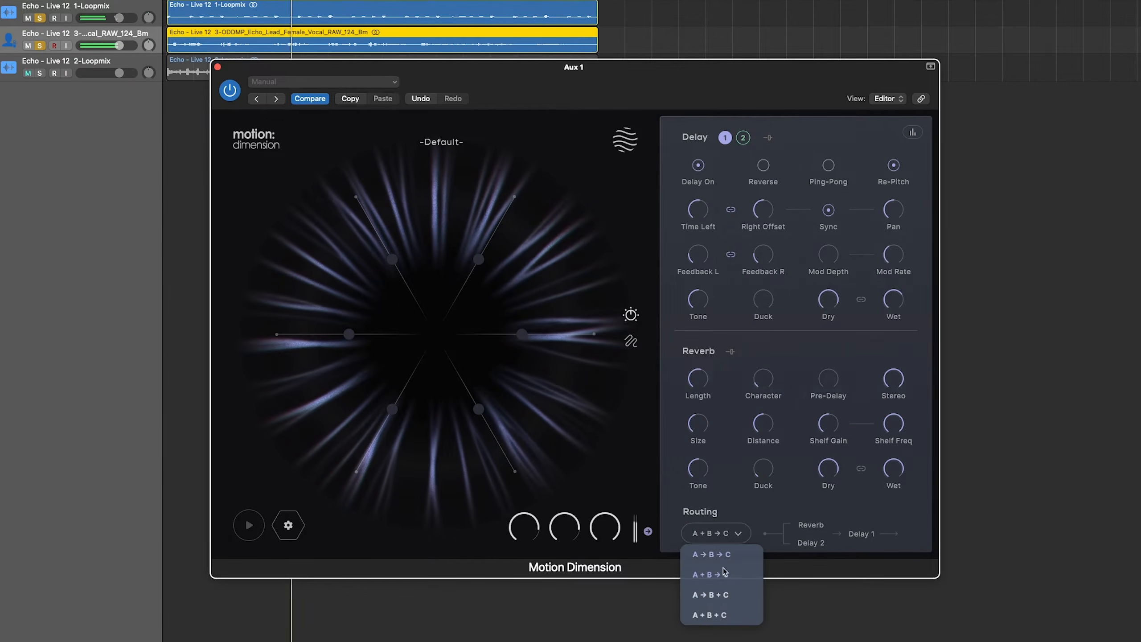
pyautogui.click(715, 614)
pyautogui.moveTo(837, 546); pyautogui.dragTo(792, 535)
pyautogui.click(737, 534)
pyautogui.click(720, 592)
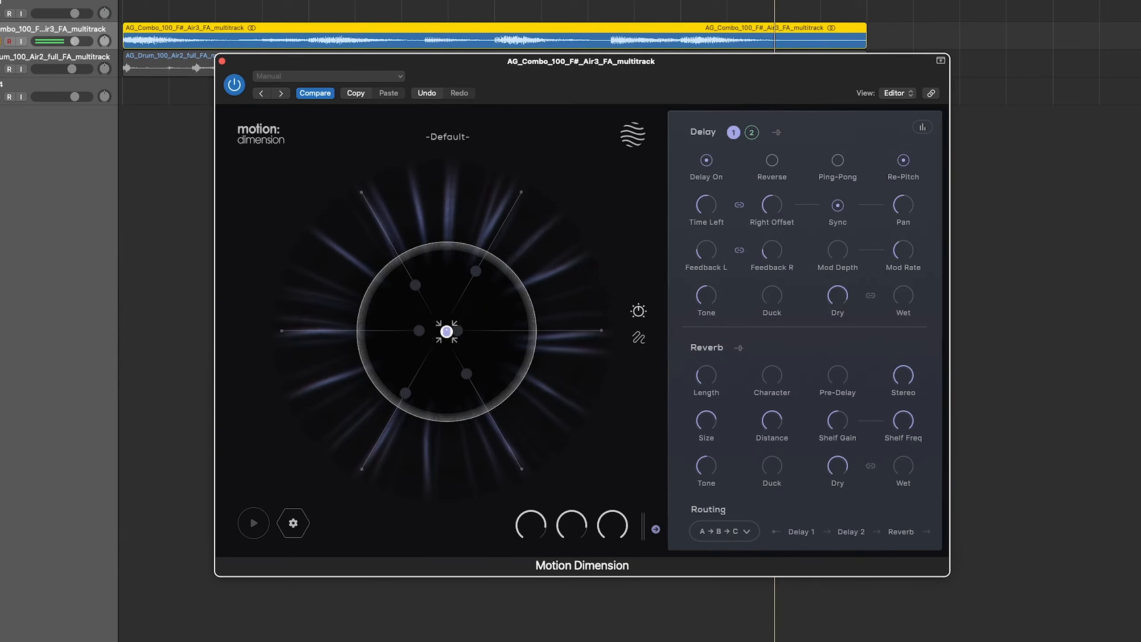
# Map Delay 1's Wet and Time Left to hexagon node 2 and move the node outward during playback
pyautogui.moveTo(480, 296); pyautogui.dragTo(525, 366)
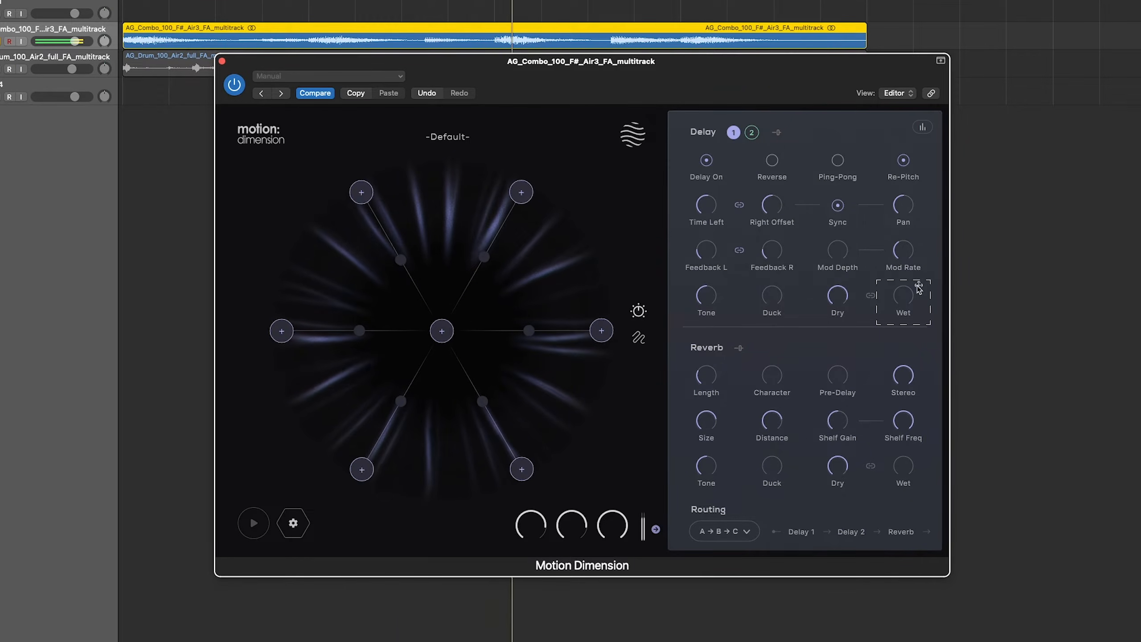
pyautogui.moveTo(660, 242); pyautogui.dragTo(528, 202)
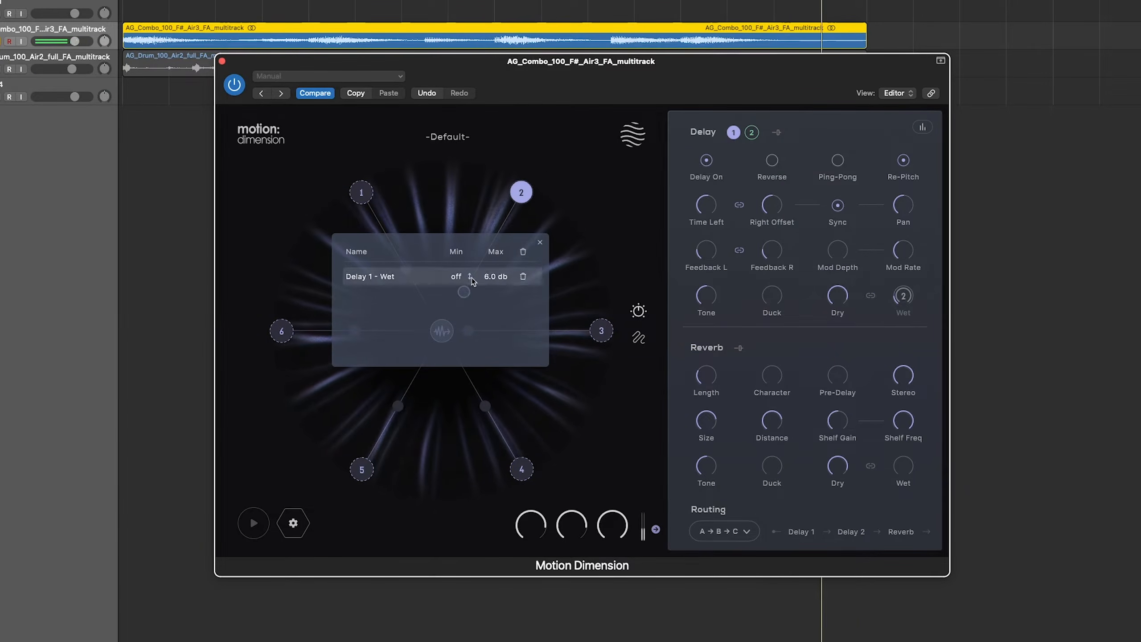
pyautogui.click(540, 244)
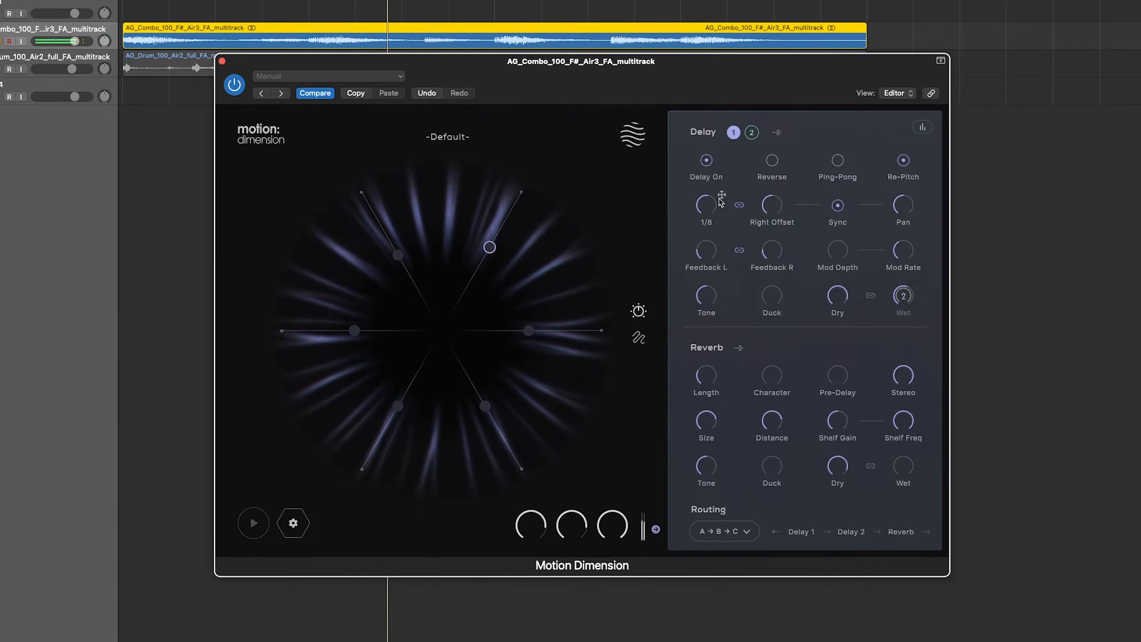
pyautogui.moveTo(719, 200); pyautogui.dragTo(521, 200)
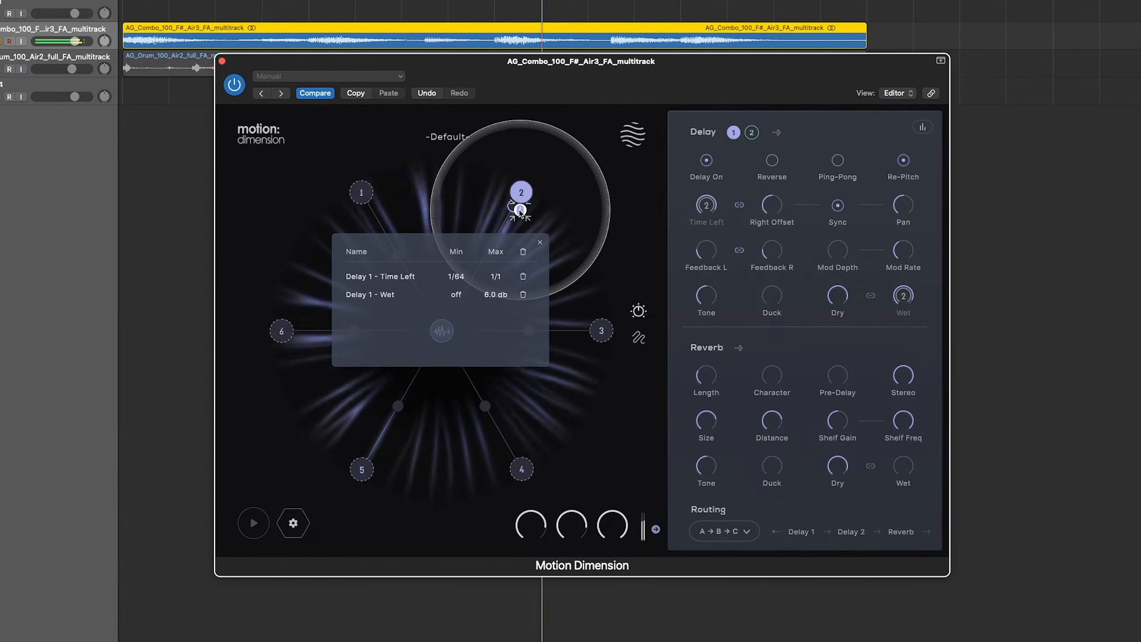
pyautogui.moveTo(487, 259); pyautogui.dragTo(519, 209)
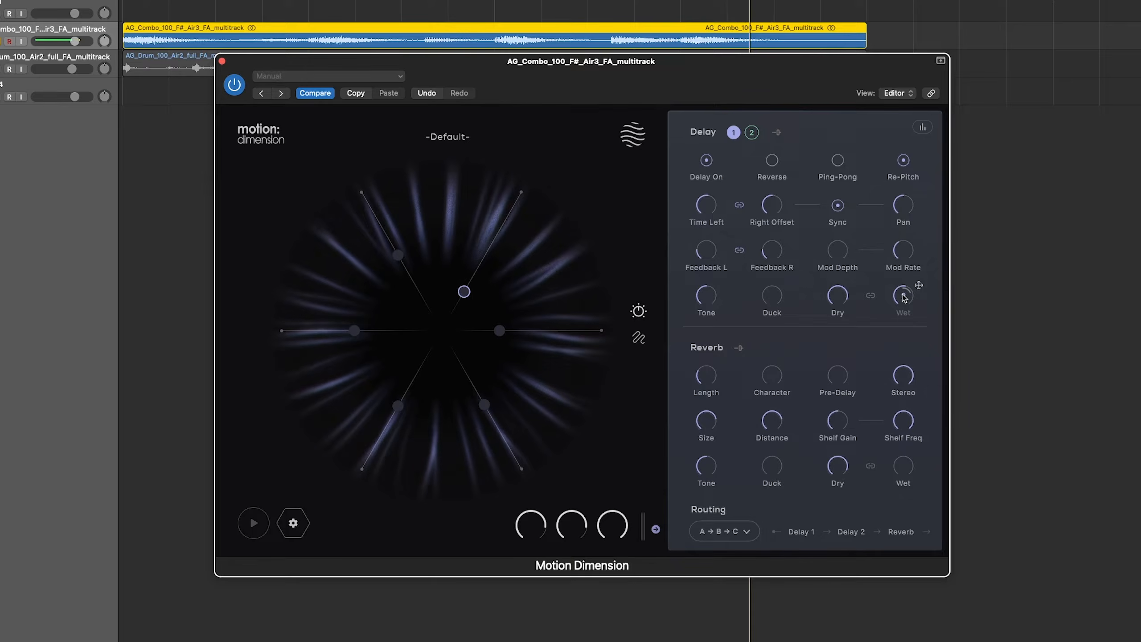
# Show and hide the node 2 mapping list belonging to Delay 1's Wet control
pyautogui.click(903, 295)
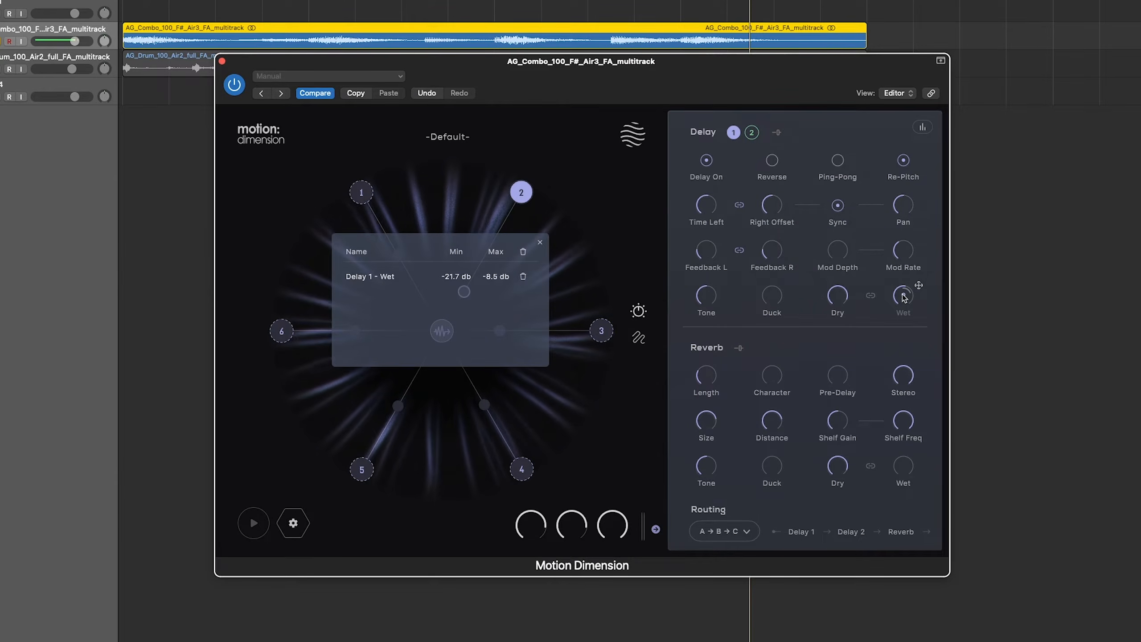
pyautogui.click(903, 296)
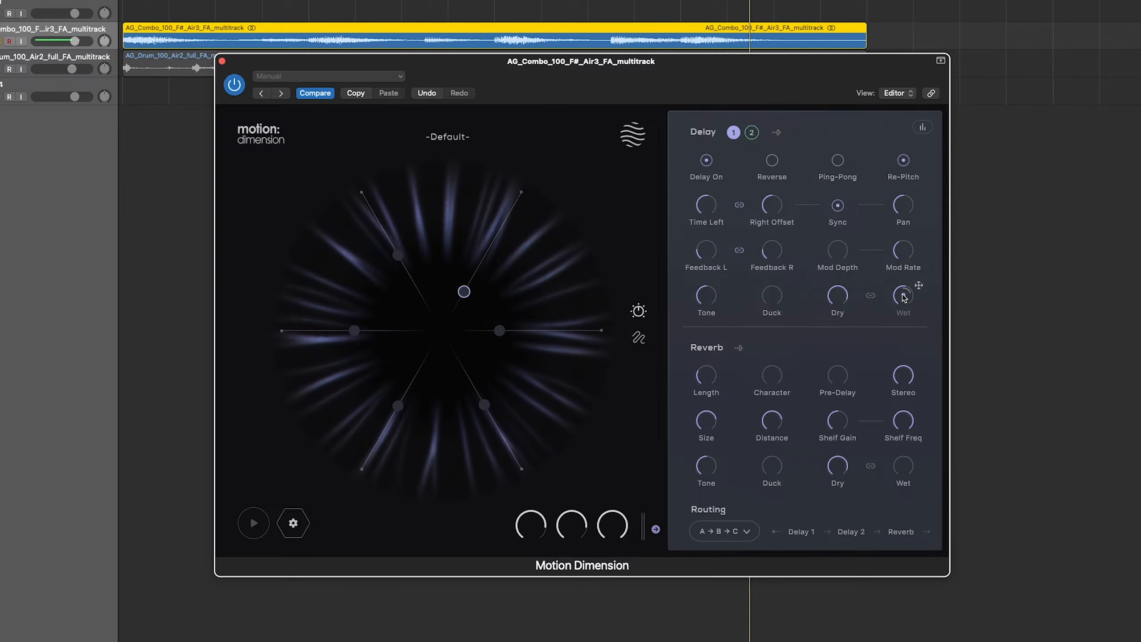
pyautogui.click(903, 296)
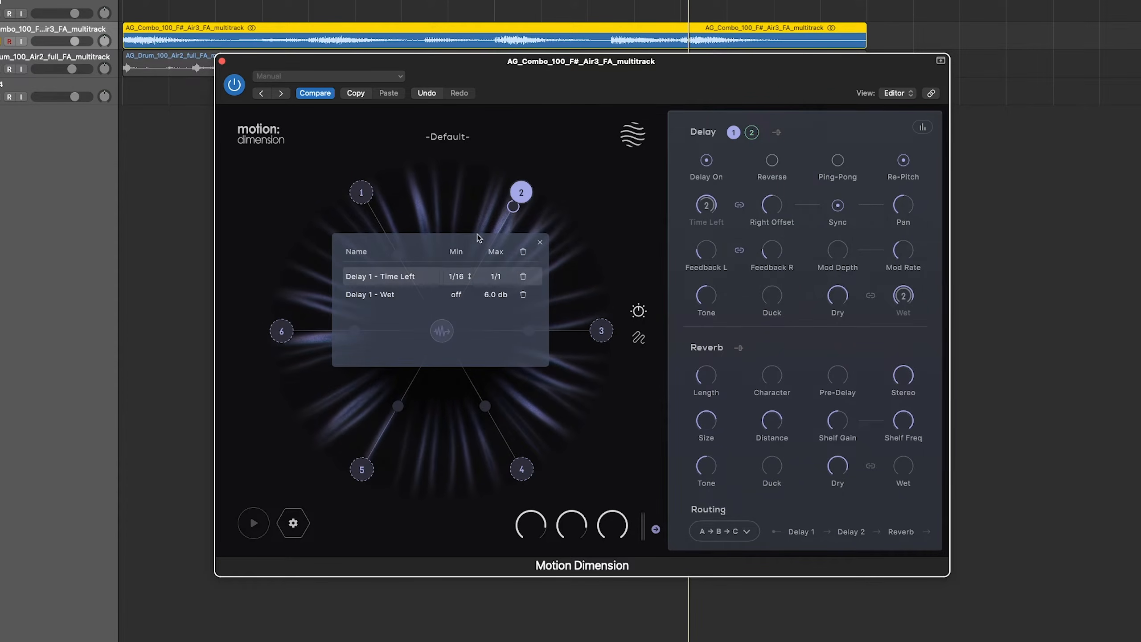
# Cancel deleting all of node 2's mappings and remove only its Delay 1 Time Left mapping
pyautogui.click(523, 252)
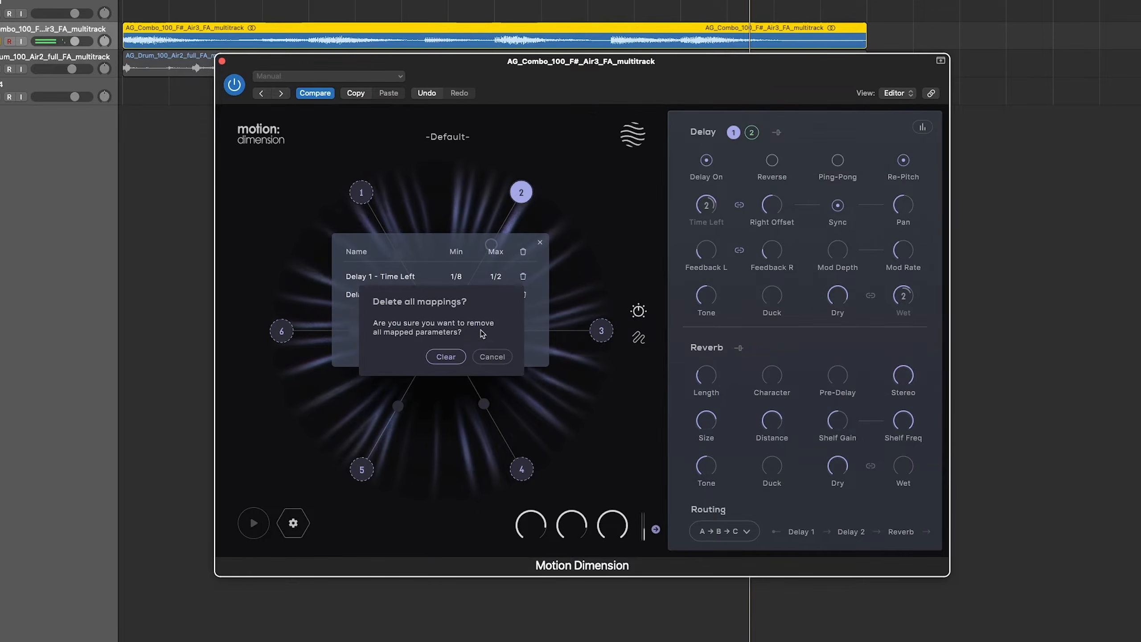
pyautogui.click(493, 356)
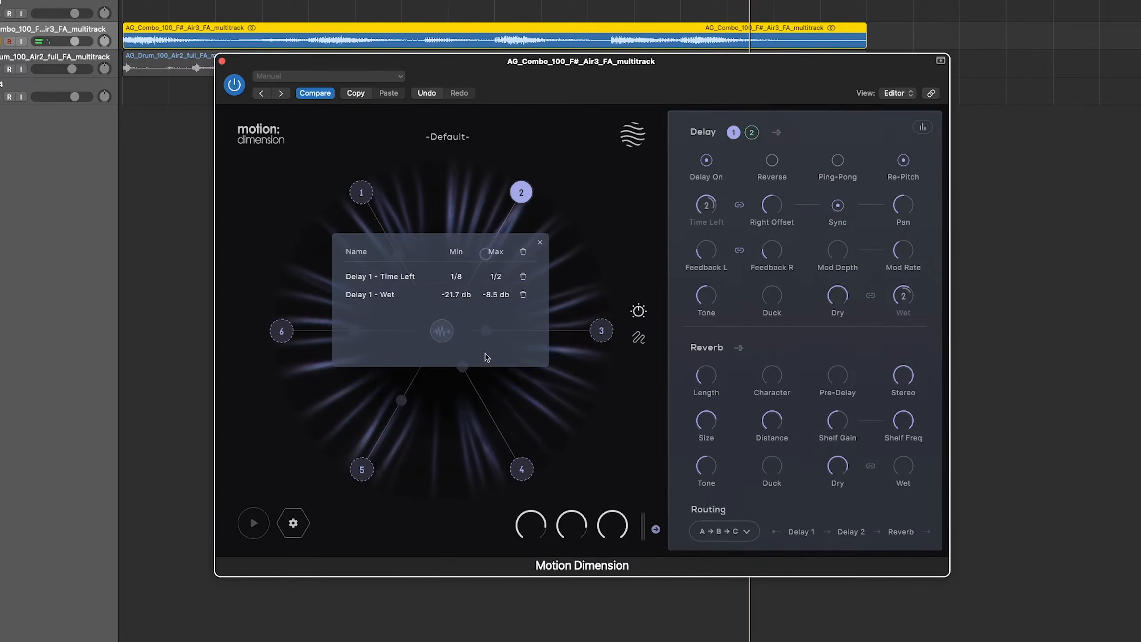
pyautogui.click(523, 276)
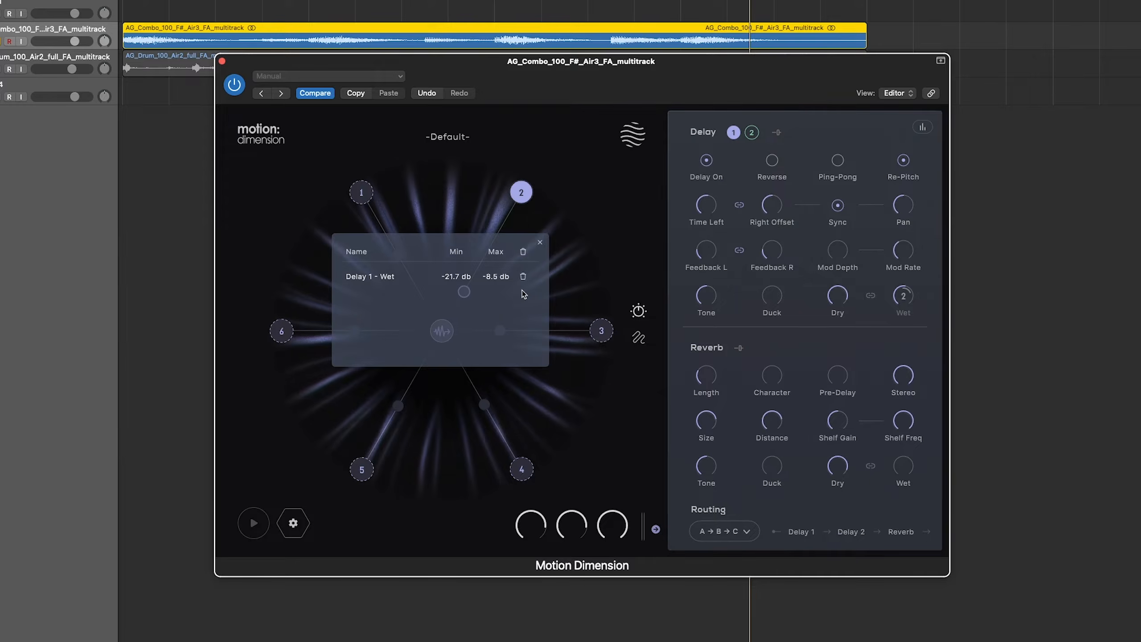
pyautogui.click(904, 295)
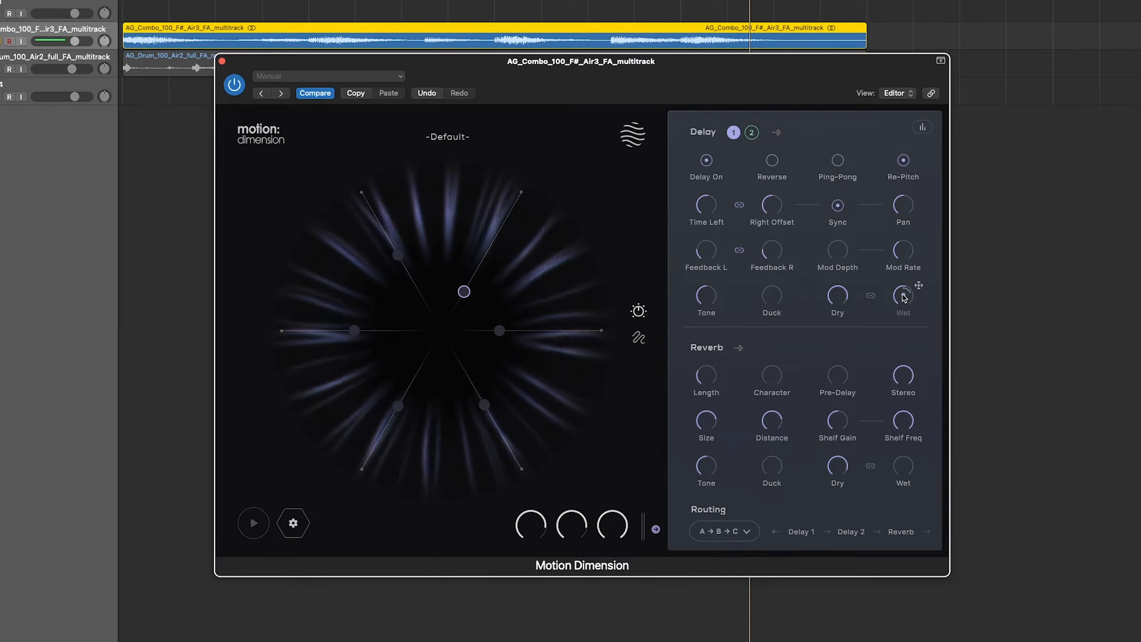
# Map Delay 1's Time Left to the central audio follower, and raise the follower's Gain and Attack
pyautogui.moveTo(706, 205); pyautogui.dragTo(444, 333)
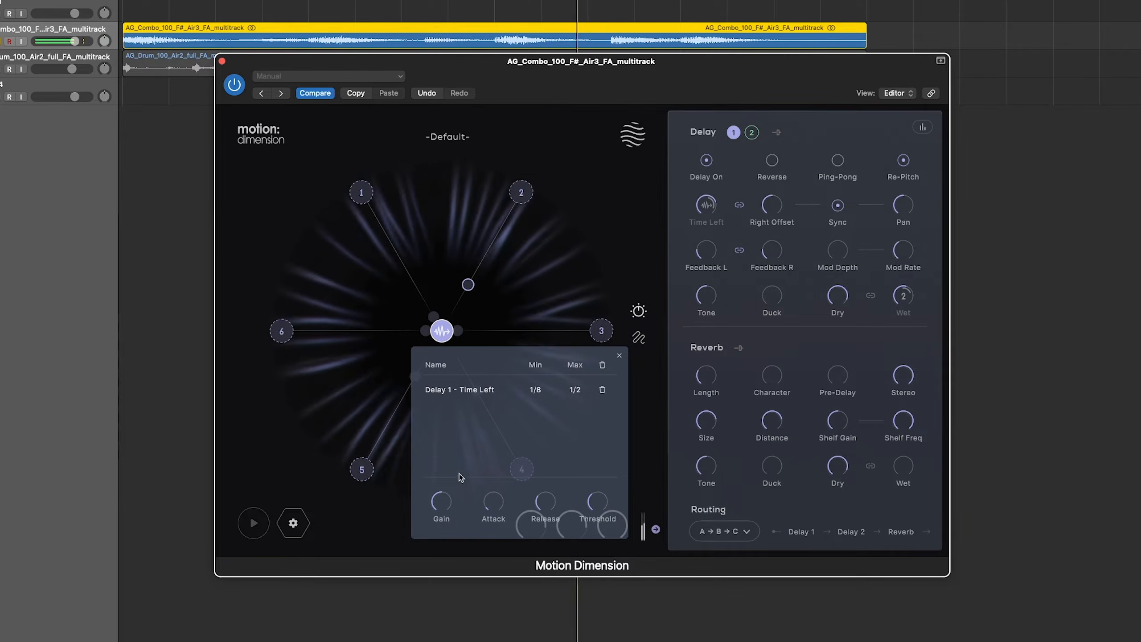
pyautogui.moveTo(443, 506); pyautogui.dragTo(448, 452)
pyautogui.moveTo(497, 503); pyautogui.dragTo(511, 436)
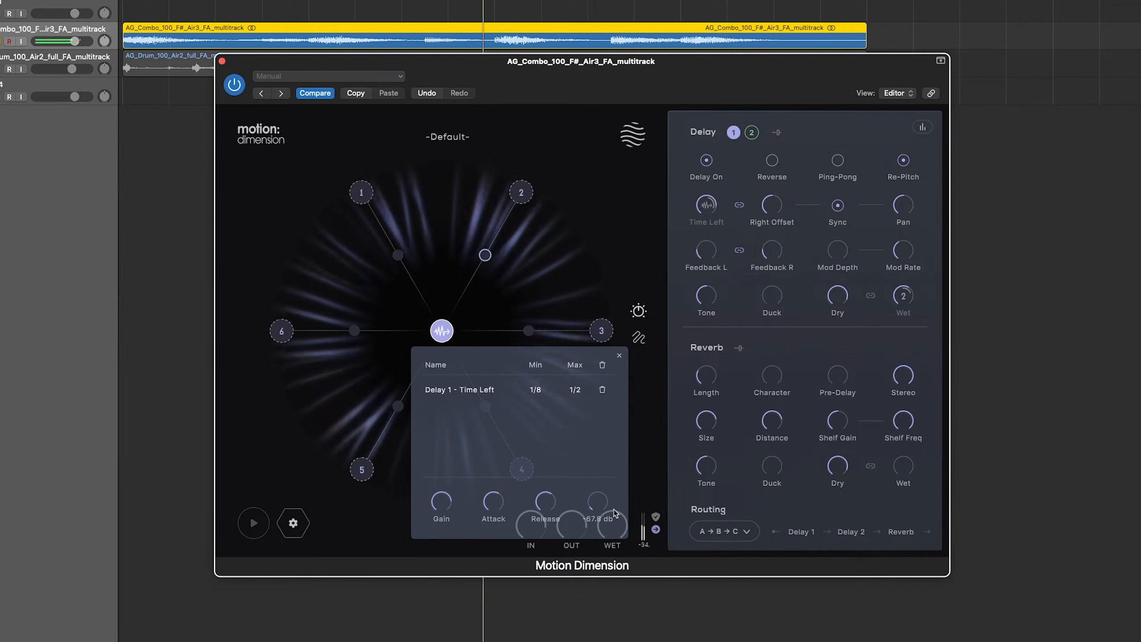
# Map Delay 1 Tone to node 6, Reverb Size to node 1, Reverb Duck to node 4 and Reverb Dry to node 5
pyautogui.moveTo(723, 286); pyautogui.dragTo(310, 331)
pyautogui.moveTo(722, 410); pyautogui.dragTo(377, 194)
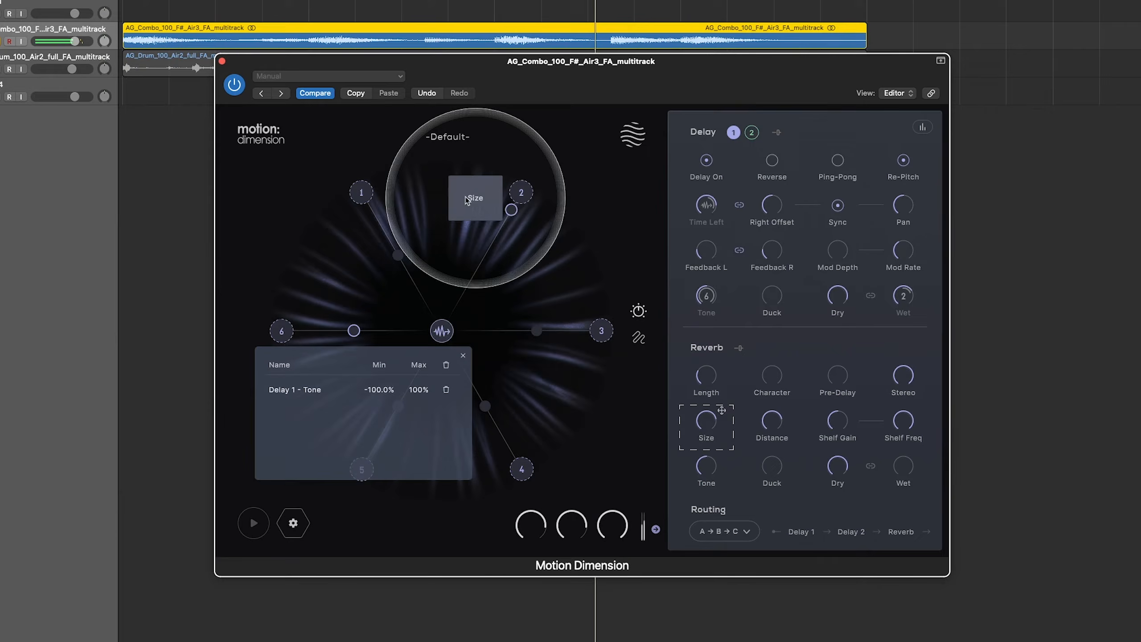
pyautogui.moveTo(788, 456); pyautogui.dragTo(519, 467)
pyautogui.moveTo(853, 456); pyautogui.dragTo(403, 471)
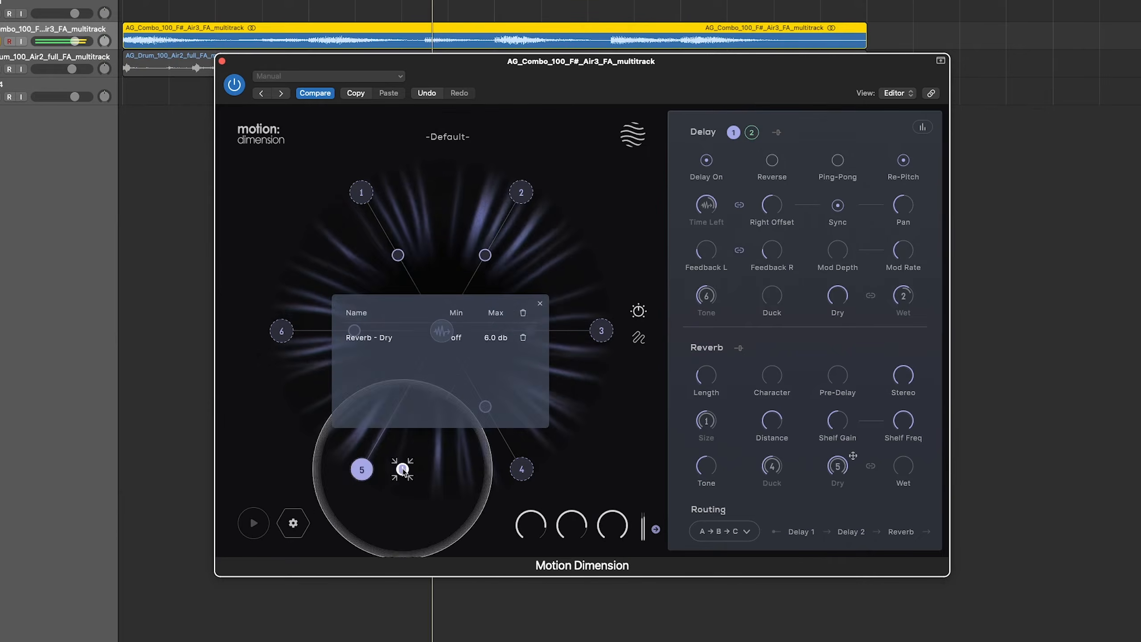
# Map Delay 2's Right Offset to node 2, and replace node 5's Reverb Dry mapping with Delay 2 Wet
pyautogui.click(752, 132)
pyautogui.moveTo(788, 196); pyautogui.dragTo(591, 377)
pyautogui.click(361, 469)
pyautogui.click(523, 338)
pyautogui.moveTo(919, 286); pyautogui.dragTo(365, 473)
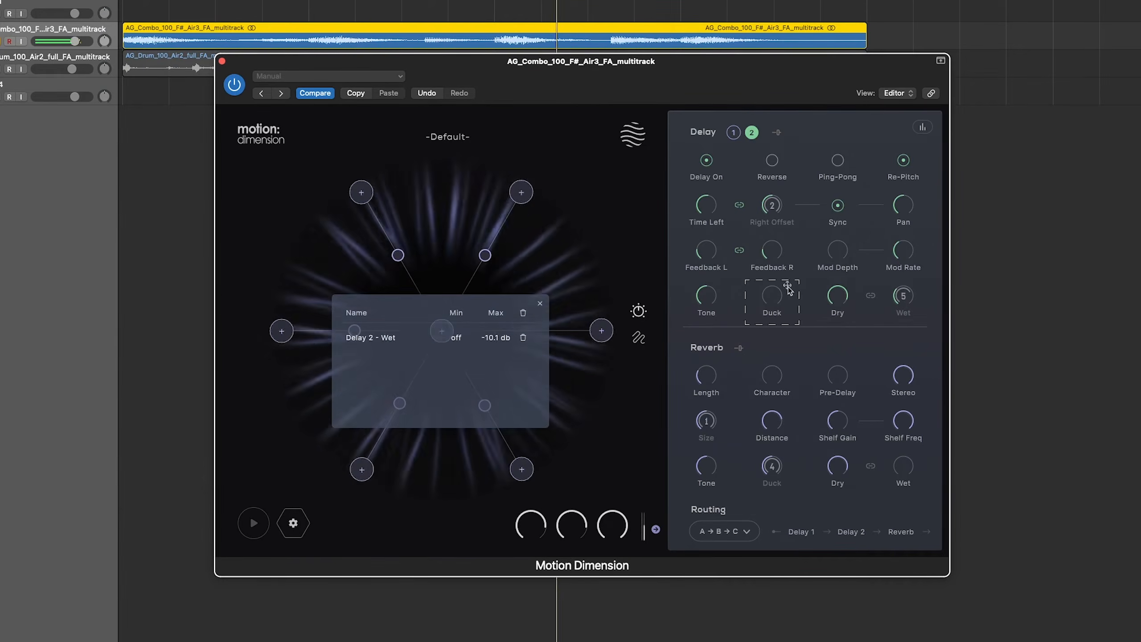
# Map Delay 2 Duck to node 3, Reverb Length to node 6 and Reverb Wet to node 5, and pull node 1 outward
pyautogui.moveTo(788, 286); pyautogui.dragTo(602, 331)
pyautogui.moveTo(722, 366); pyautogui.dragTo(282, 331)
pyautogui.moveTo(382, 408); pyautogui.dragTo(390, 477)
pyautogui.moveTo(919, 456); pyautogui.dragTo(362, 470)
pyautogui.click(540, 304)
pyautogui.moveTo(441, 331); pyautogui.dragTo(338, 237)
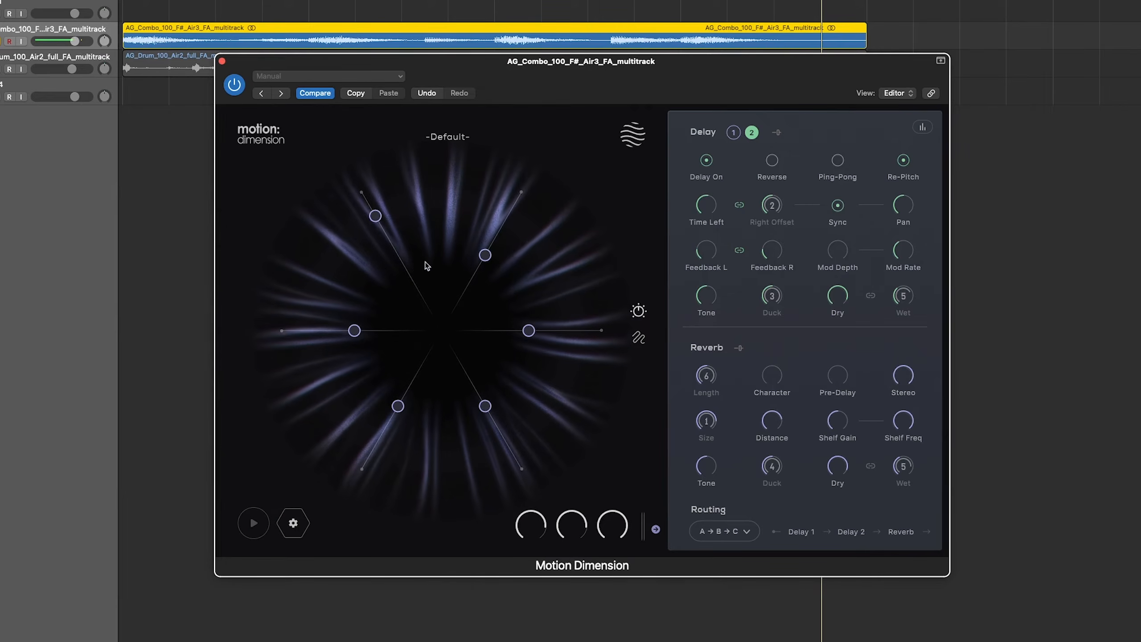
# Show the cursor and path controls, and use the Select cursor to move node 1 inward and nodes 6 and 5 outward
pyautogui.click(635, 337)
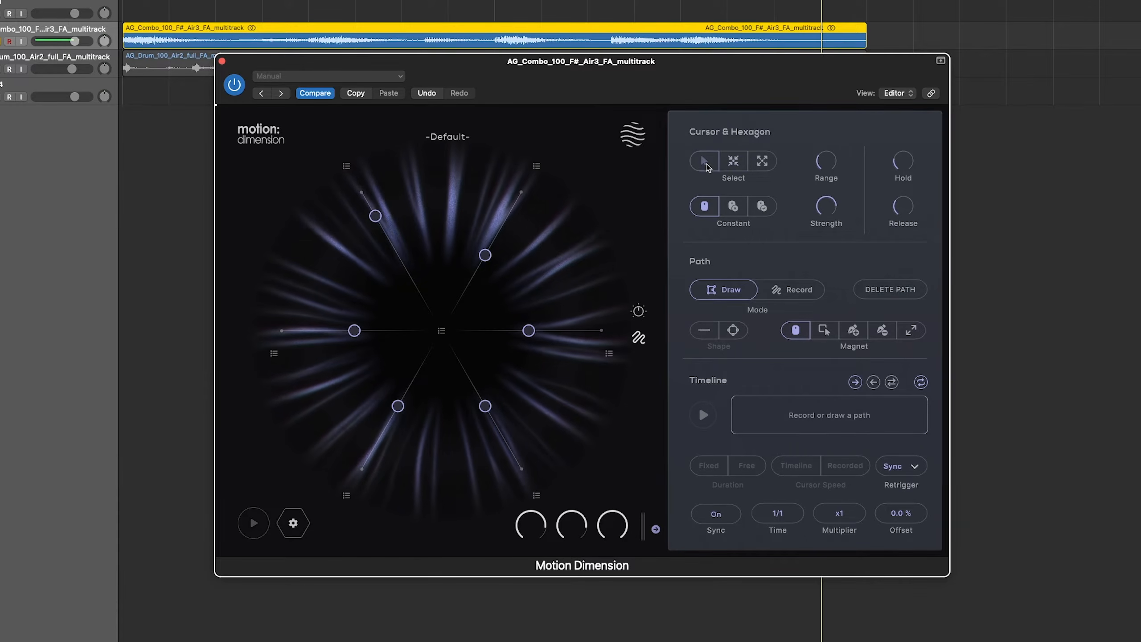
pyautogui.moveTo(376, 216); pyautogui.dragTo(414, 285)
pyautogui.moveTo(354, 330); pyautogui.dragTo(283, 330)
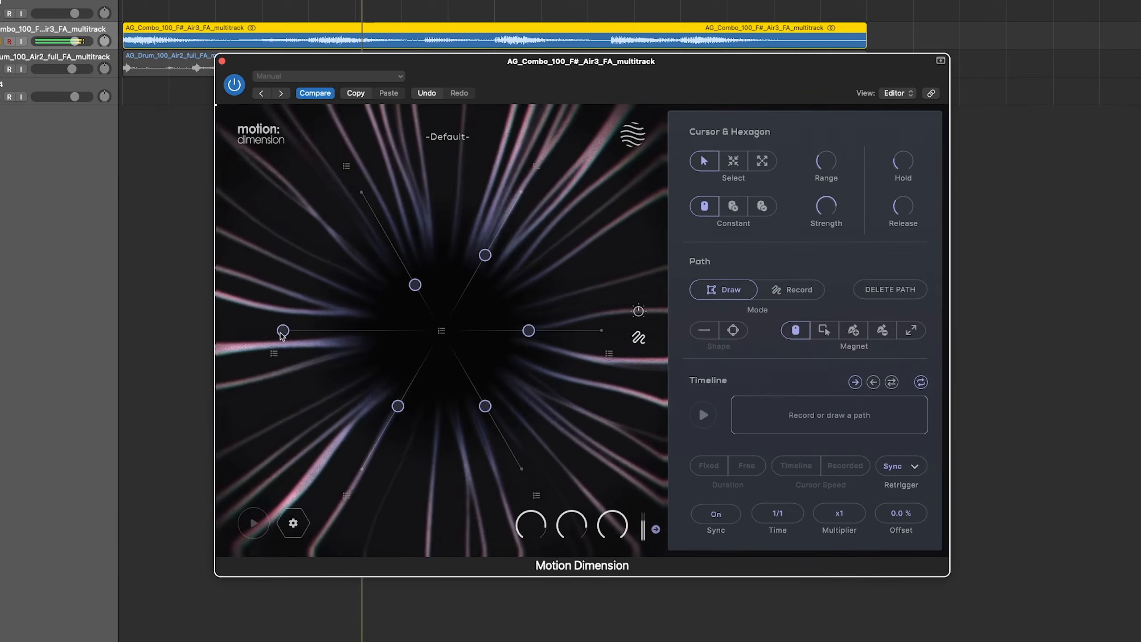
pyautogui.moveTo(398, 406); pyautogui.dragTo(362, 467)
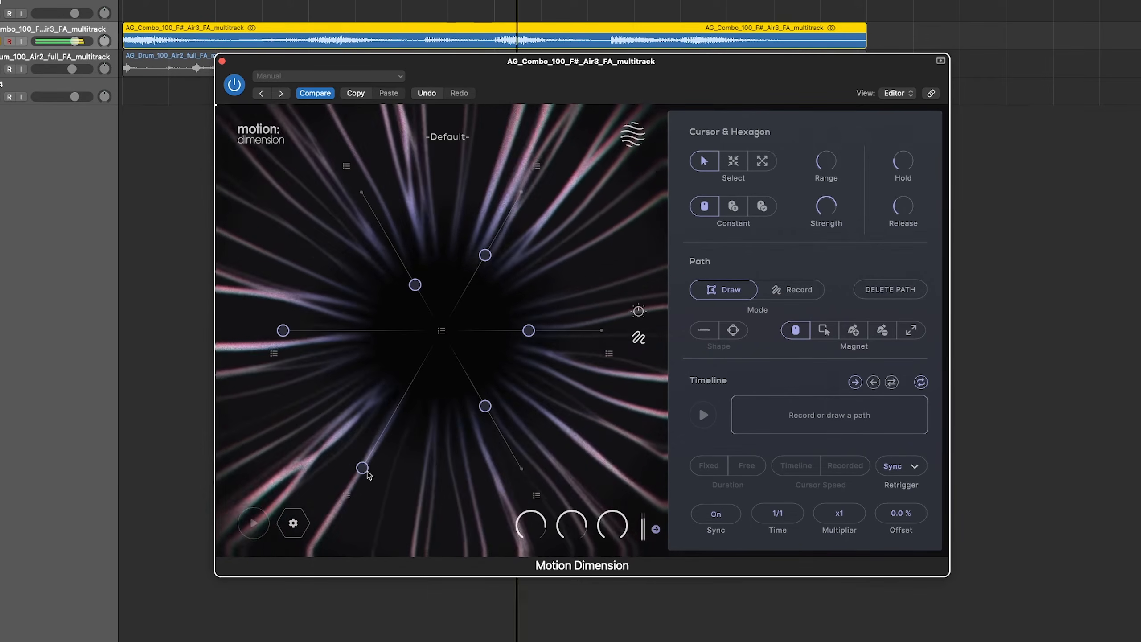
# Move node 4 outward with the Select cursor, and use the Attract cursor to pull nearby nodes around the hexagon's centre
pyautogui.moveTo(486, 407); pyautogui.dragTo(514, 455)
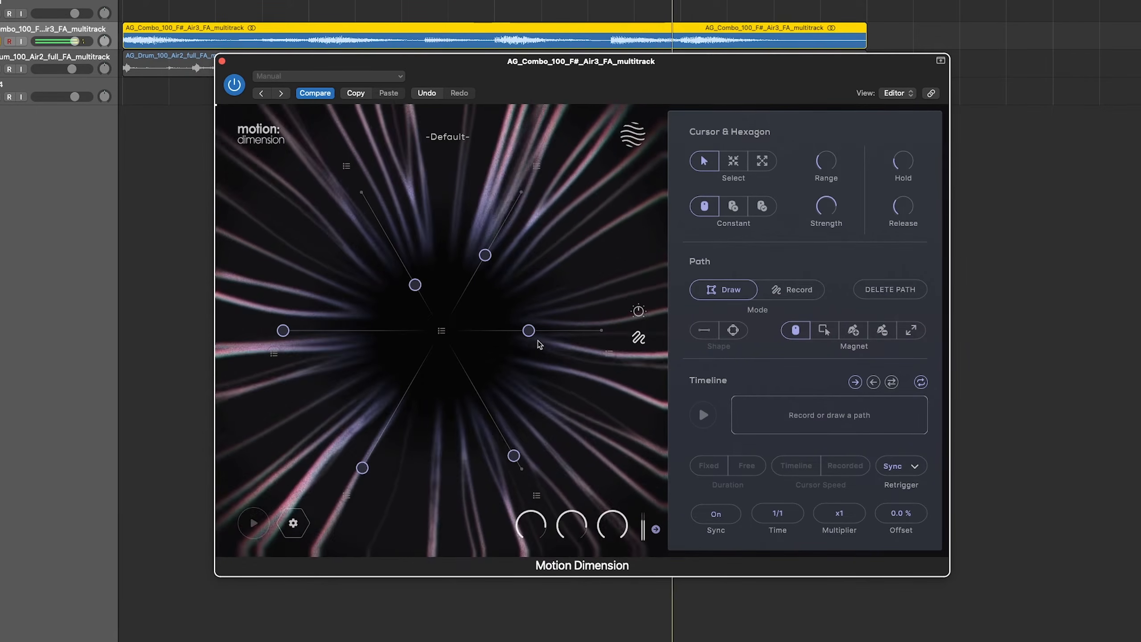
pyautogui.click(734, 163)
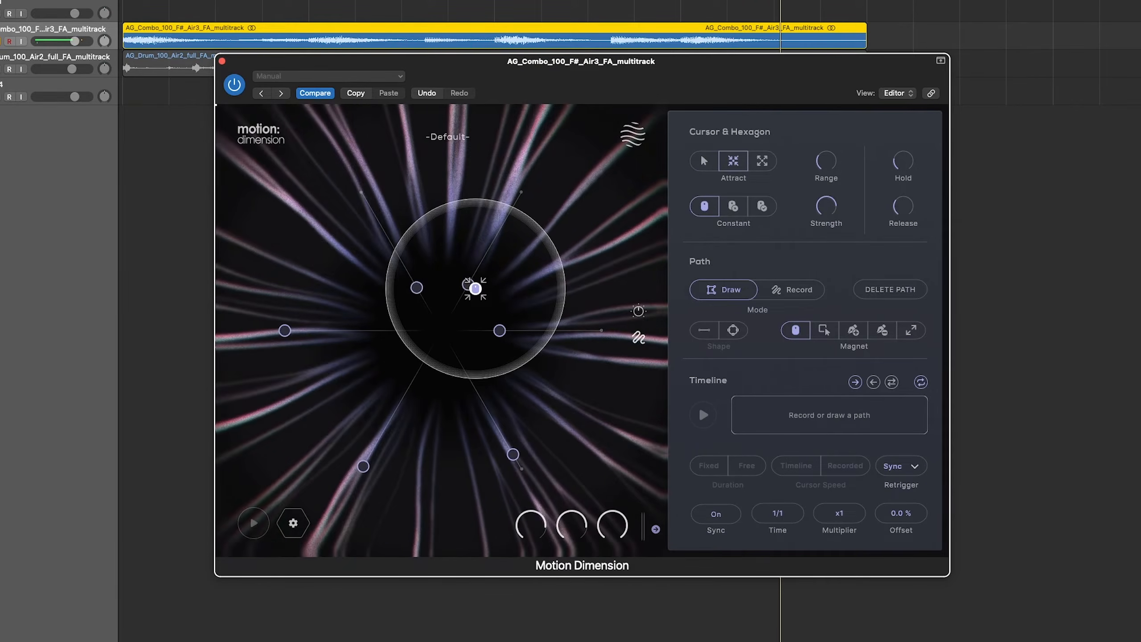
pyautogui.moveTo(475, 287); pyautogui.dragTo(456, 340)
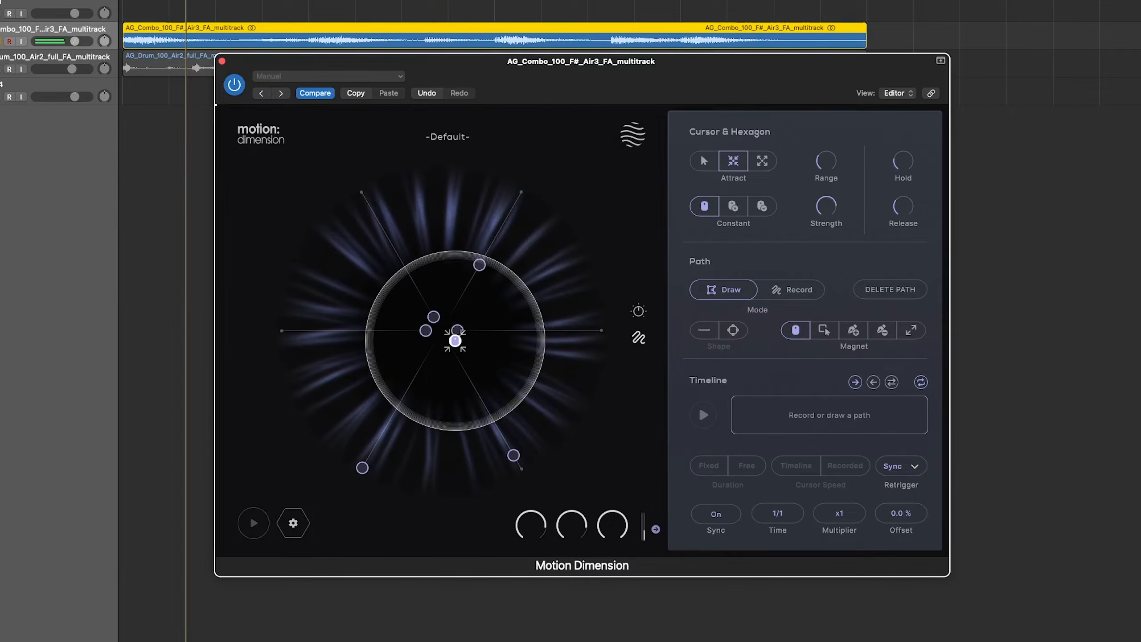
# Set the cursor to Repel and sweep it around the hexagon's centre to push the nodes away
pyautogui.click(764, 165)
pyautogui.moveTo(449, 330); pyautogui.dragTo(406, 286)
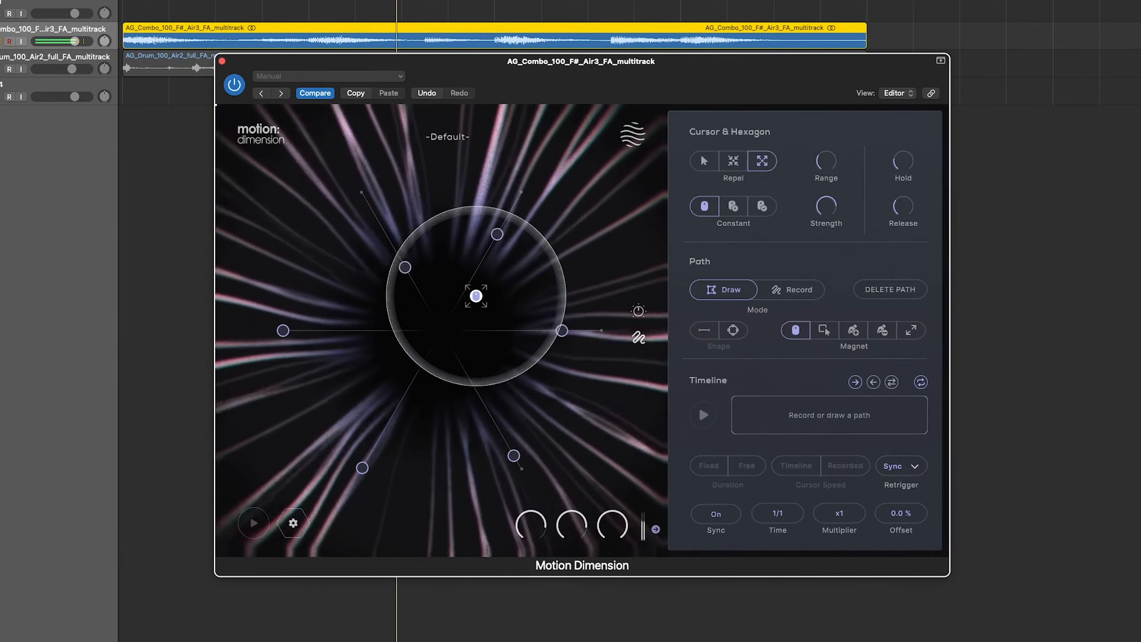
pyautogui.moveTo(450, 321); pyautogui.dragTo(457, 324)
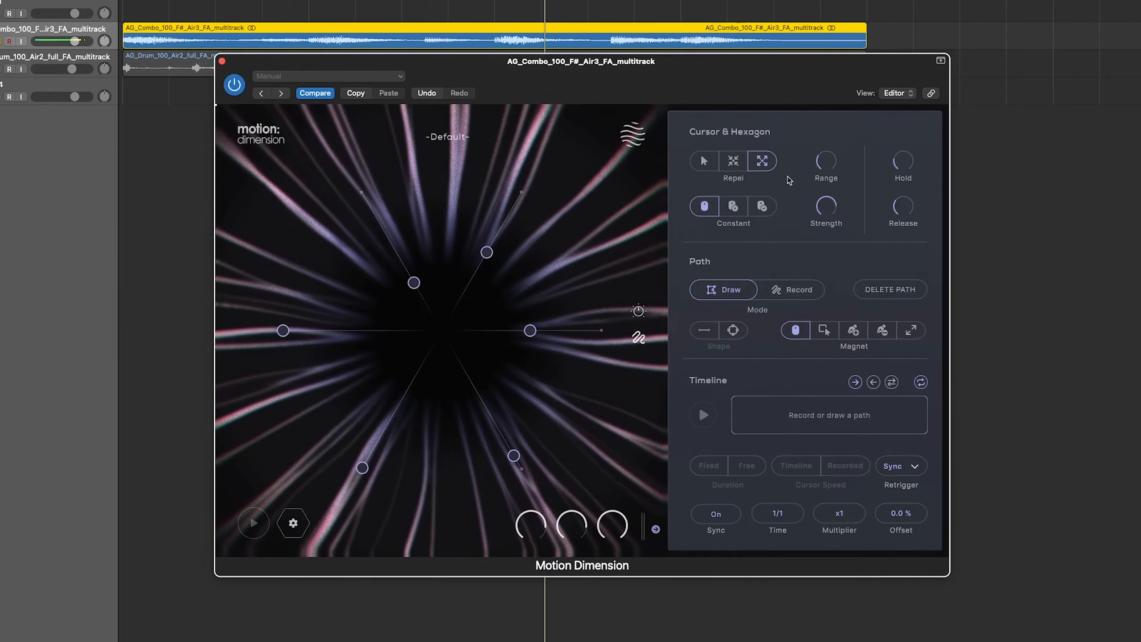
# Set the cursor back to Attract, lower its Range and Strength, and sweep it over the nodes during playback
pyautogui.click(732, 163)
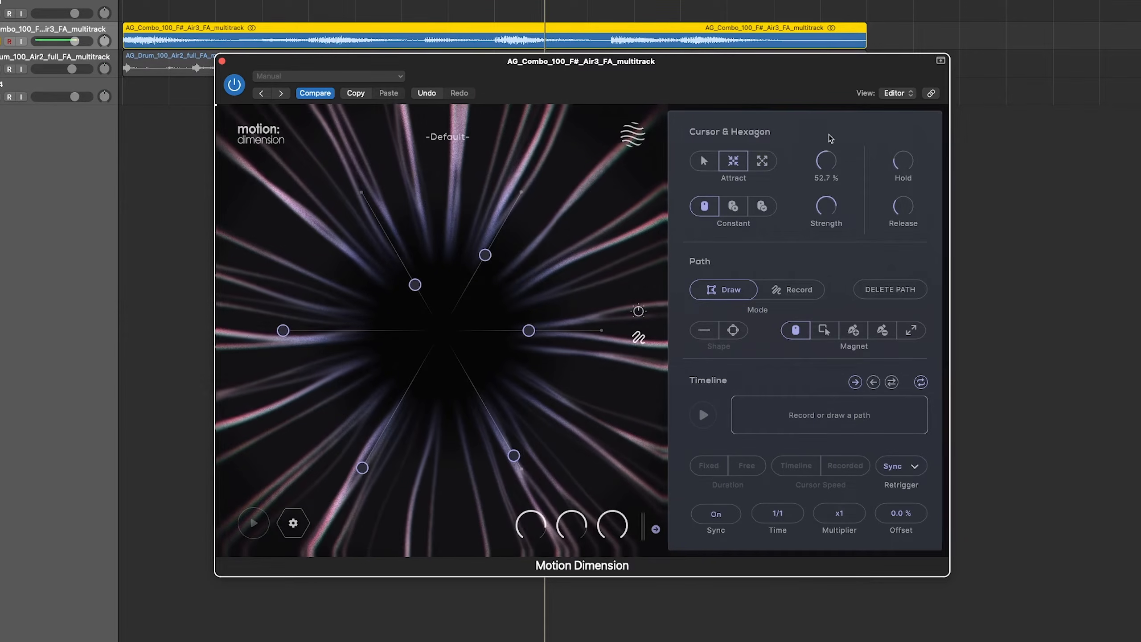
pyautogui.press('space')
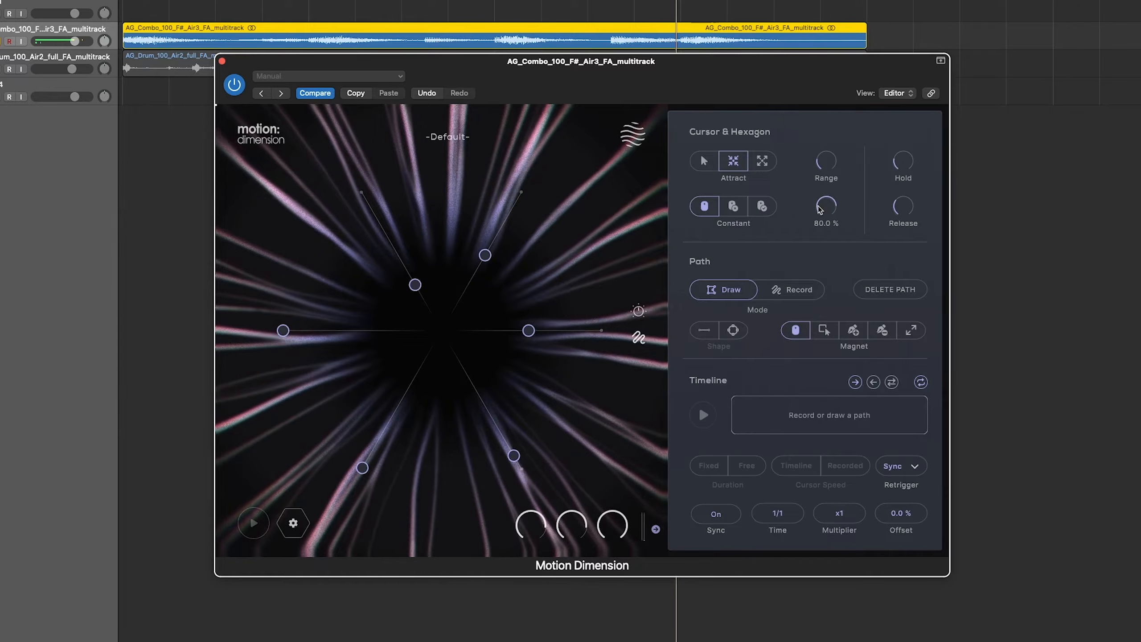
pyautogui.moveTo(829, 209); pyautogui.dragTo(830, 243)
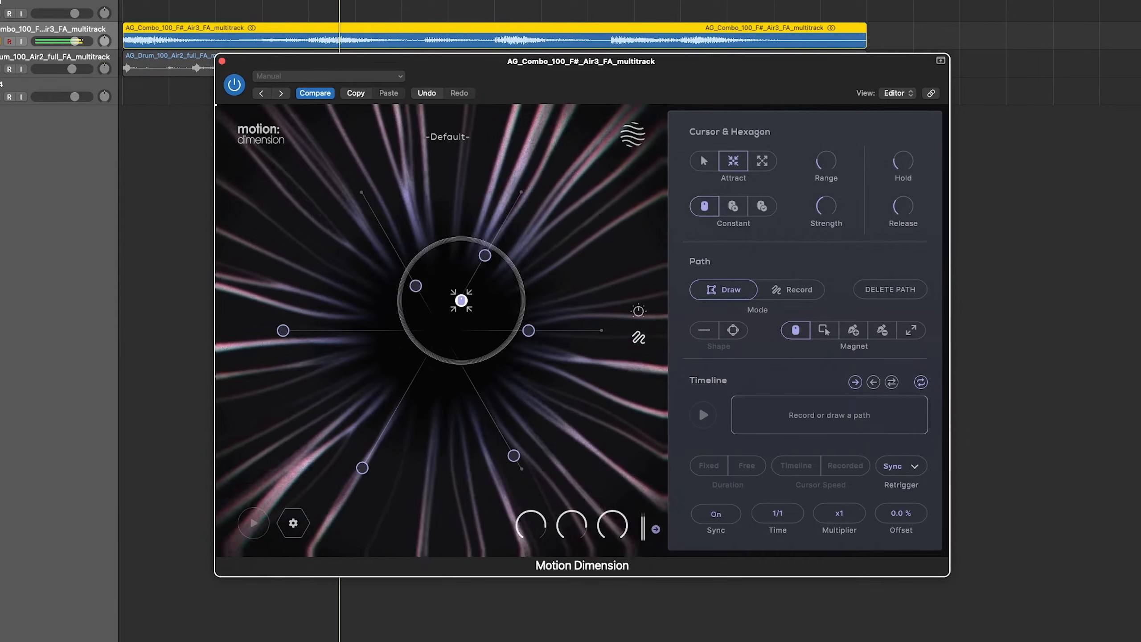
pyautogui.moveTo(465, 293); pyautogui.dragTo(712, 316)
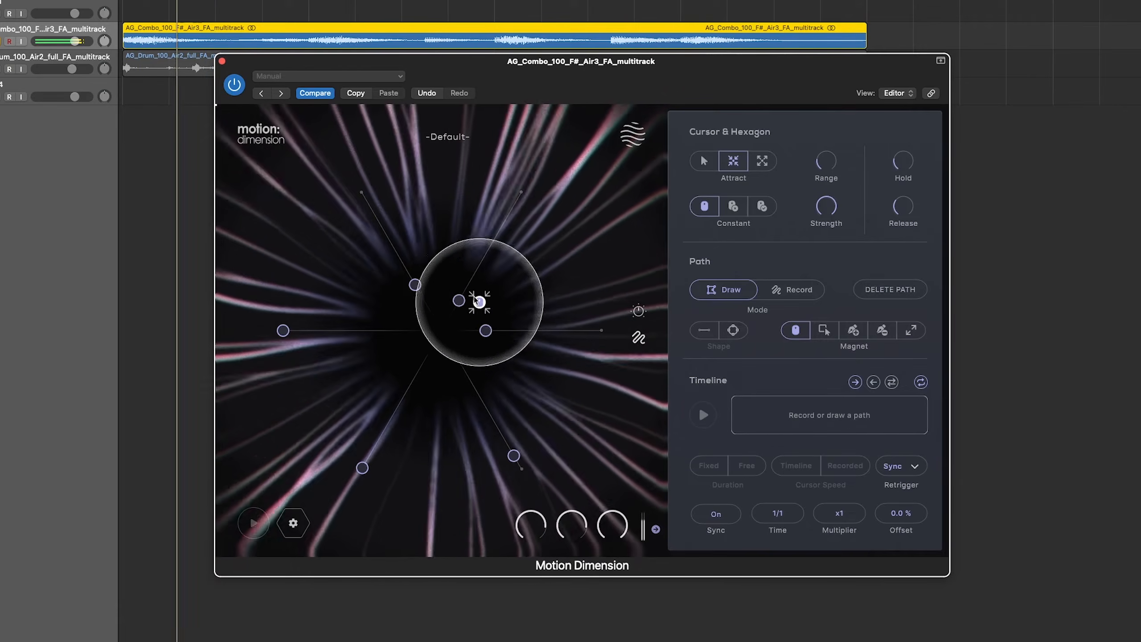
# Set the Attract cursor's activation to Click Off and test suspending its pull at several places in the hexagon
pyautogui.click(733, 206)
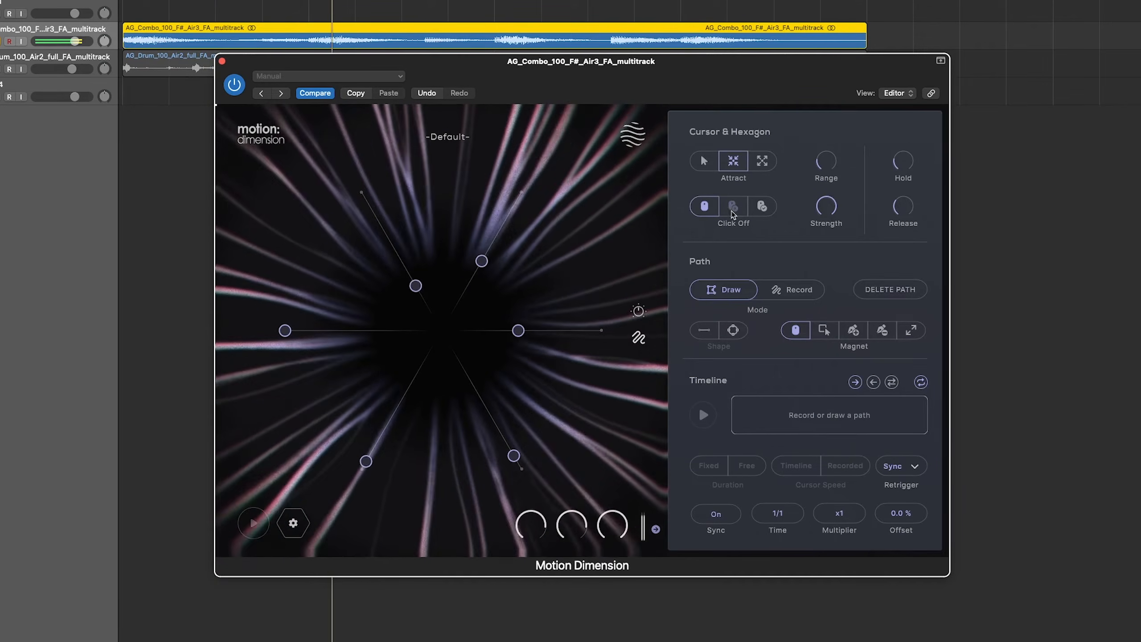
pyautogui.moveTo(478, 336)
pyautogui.mouseDown()
pyautogui.moveTo(423, 352)
pyautogui.moveTo(430, 366)
pyautogui.mouseUp()
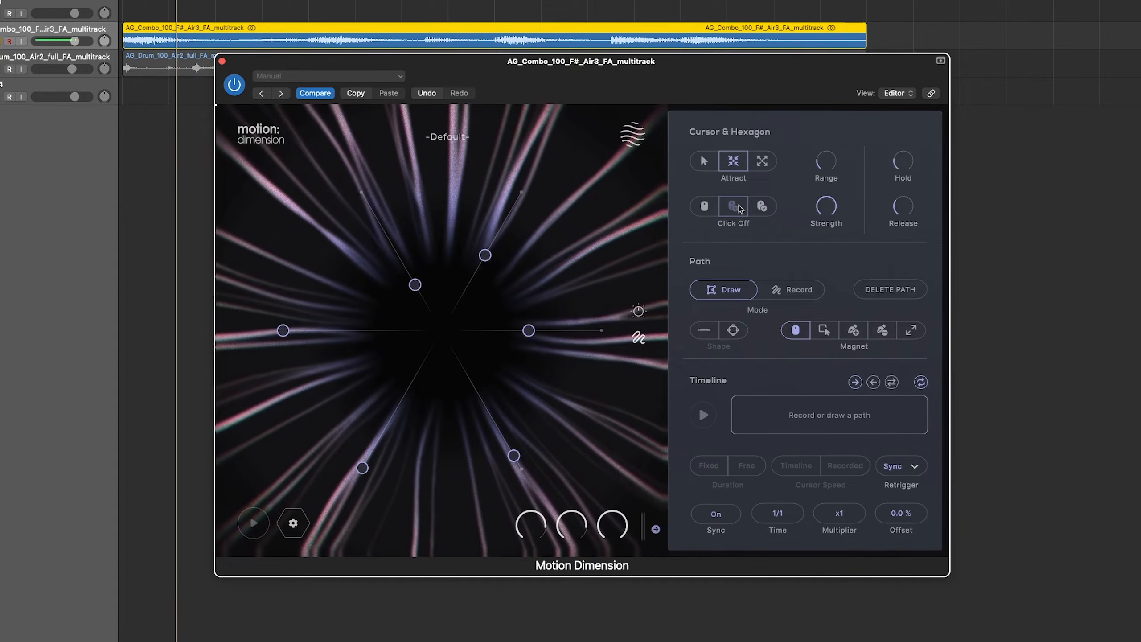
pyautogui.click(739, 209)
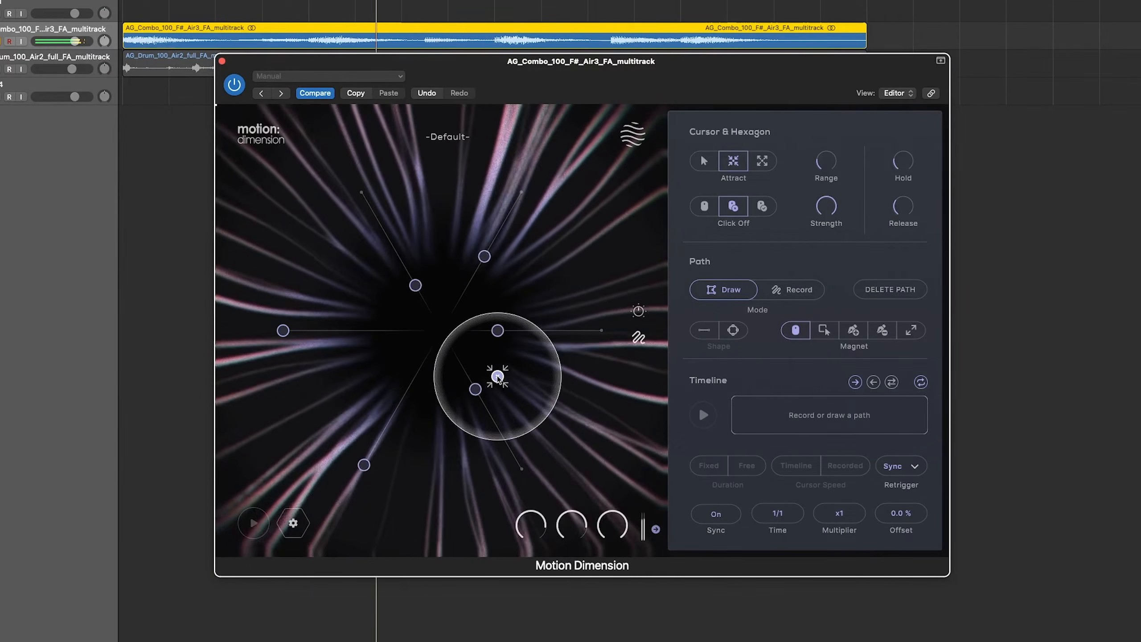
pyautogui.click(478, 355)
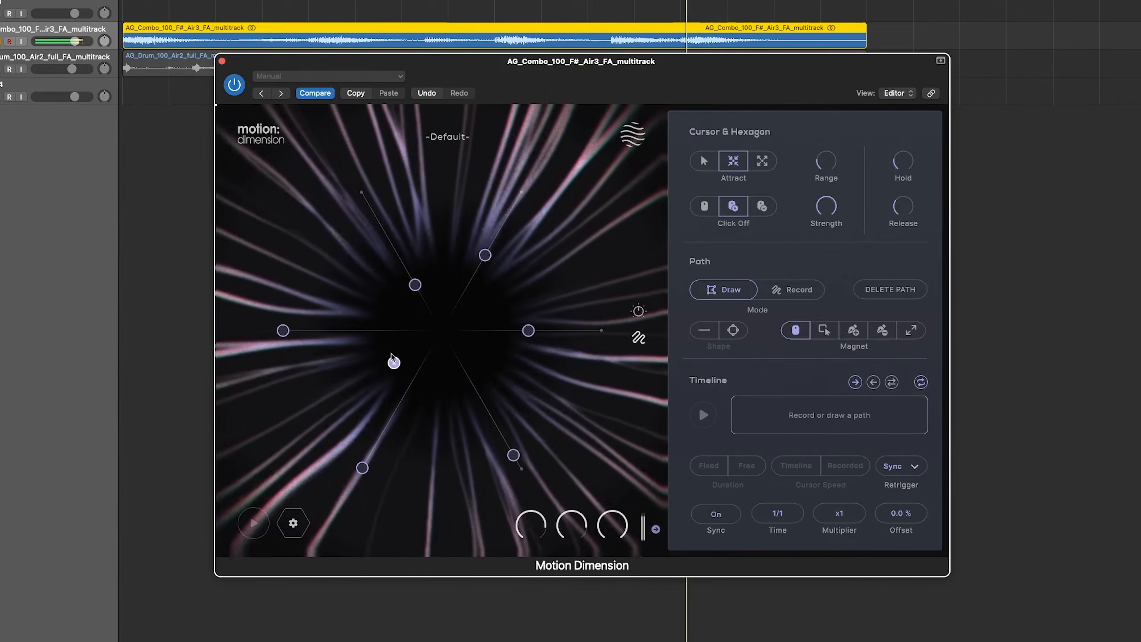
pyautogui.moveTo(451, 305); pyautogui.dragTo(452, 316)
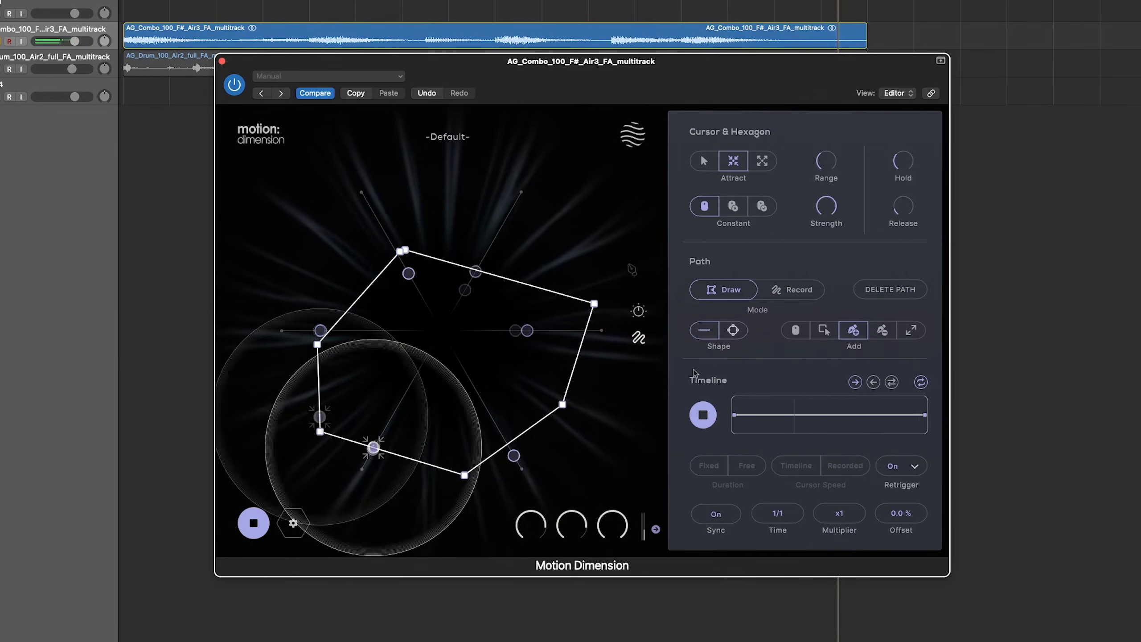
# Draw a circular path in place of the polygon and reshape it by moving its two end points and two other points
pyautogui.click(733, 331)
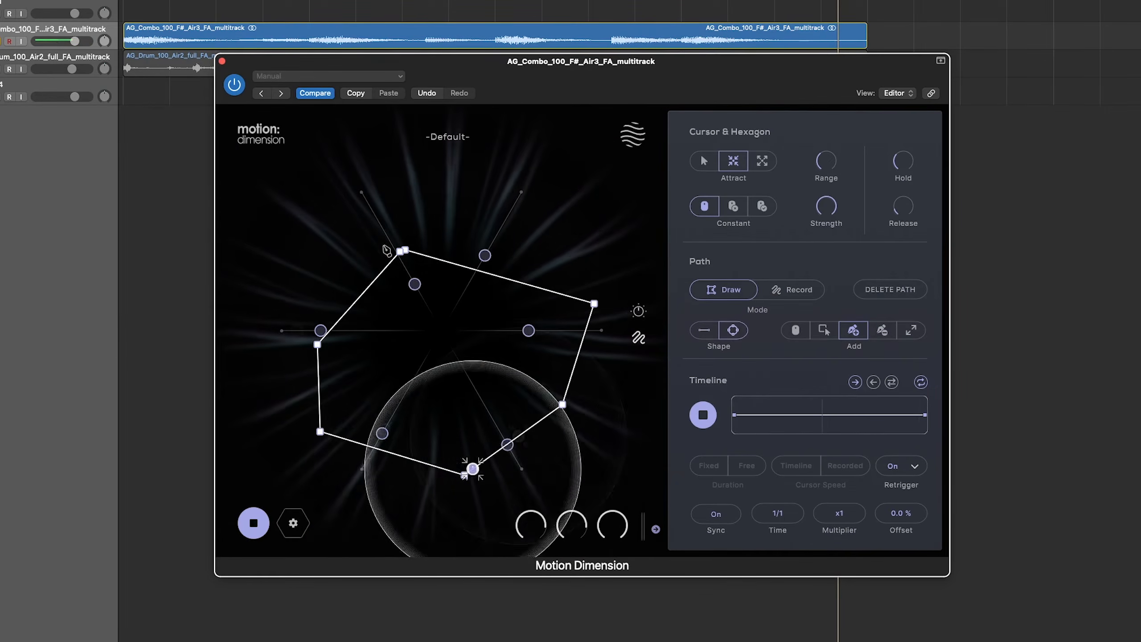
pyautogui.moveTo(355, 219); pyautogui.dragTo(465, 367)
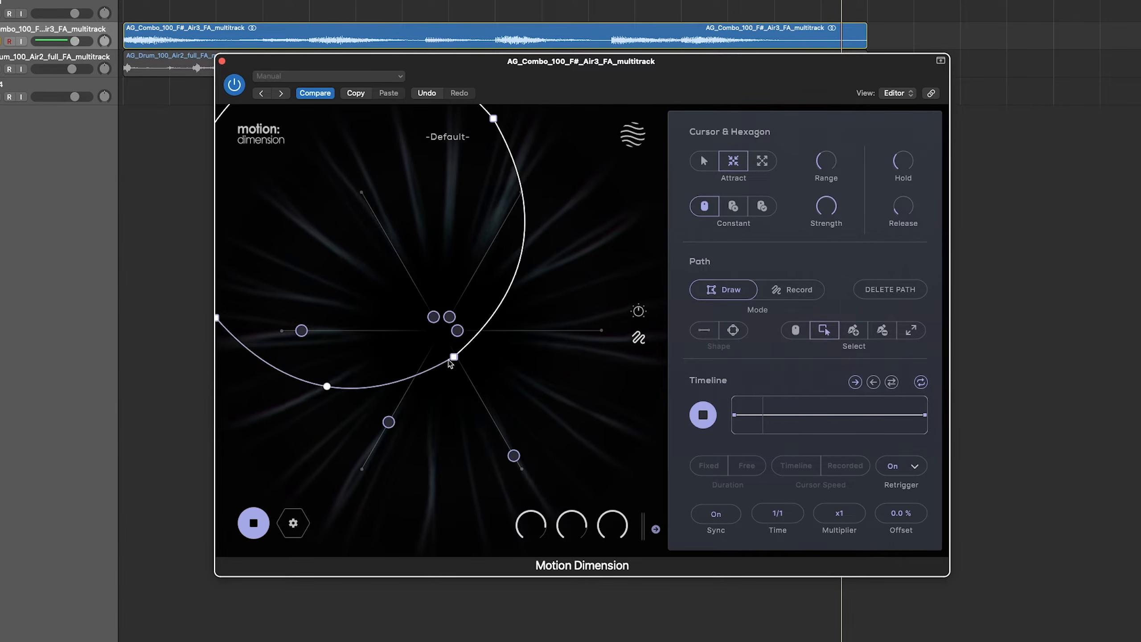
pyautogui.moveTo(471, 374); pyautogui.dragTo(508, 412)
pyautogui.moveTo(455, 358); pyautogui.dragTo(458, 398)
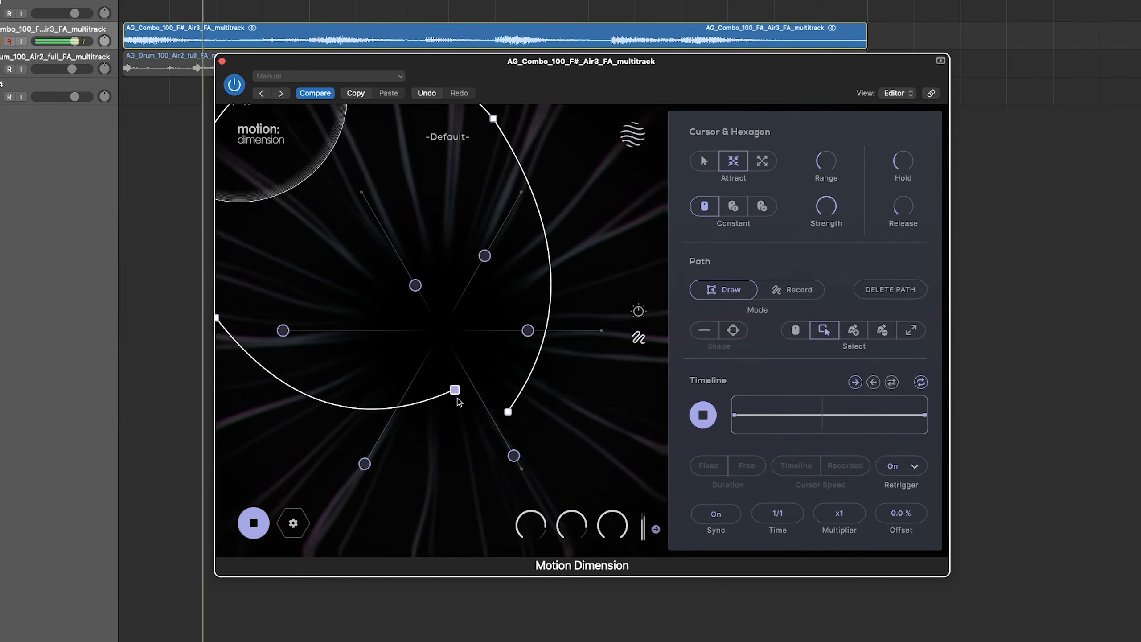
pyautogui.moveTo(494, 118); pyautogui.dragTo(642, 281)
pyautogui.moveTo(217, 318); pyautogui.dragTo(333, 474)
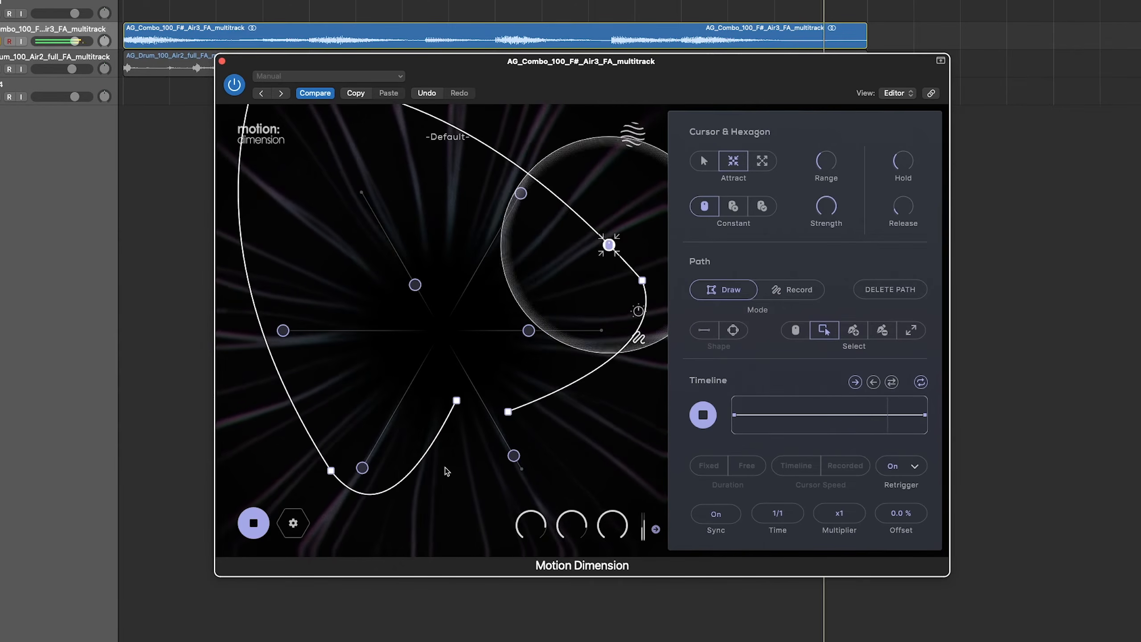
# Delete the end point on the reshaped path's open side, and draw a new circular path around the hexagon's centre
pyautogui.click(882, 330)
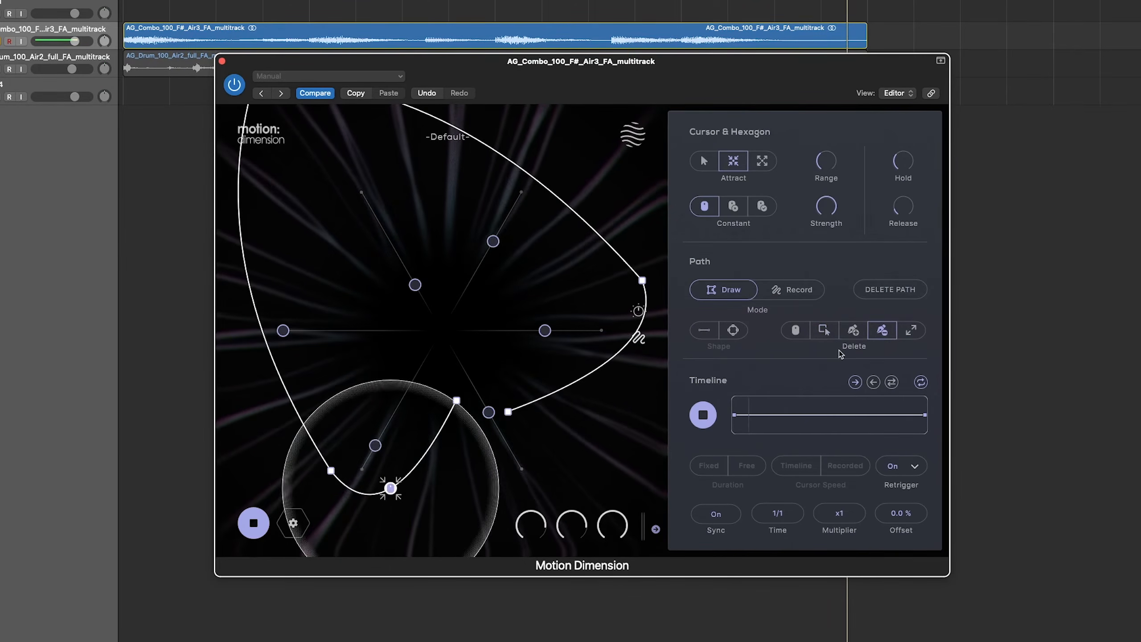
pyautogui.click(509, 412)
pyautogui.click(854, 331)
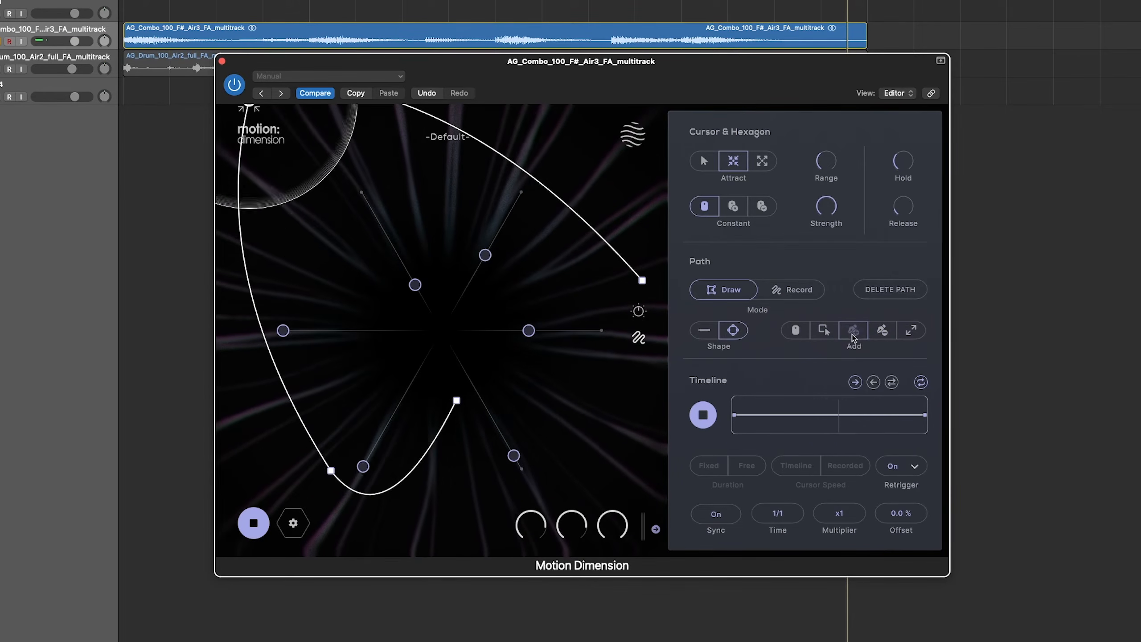
pyautogui.click(552, 358)
pyautogui.moveTo(479, 346); pyautogui.dragTo(329, 338)
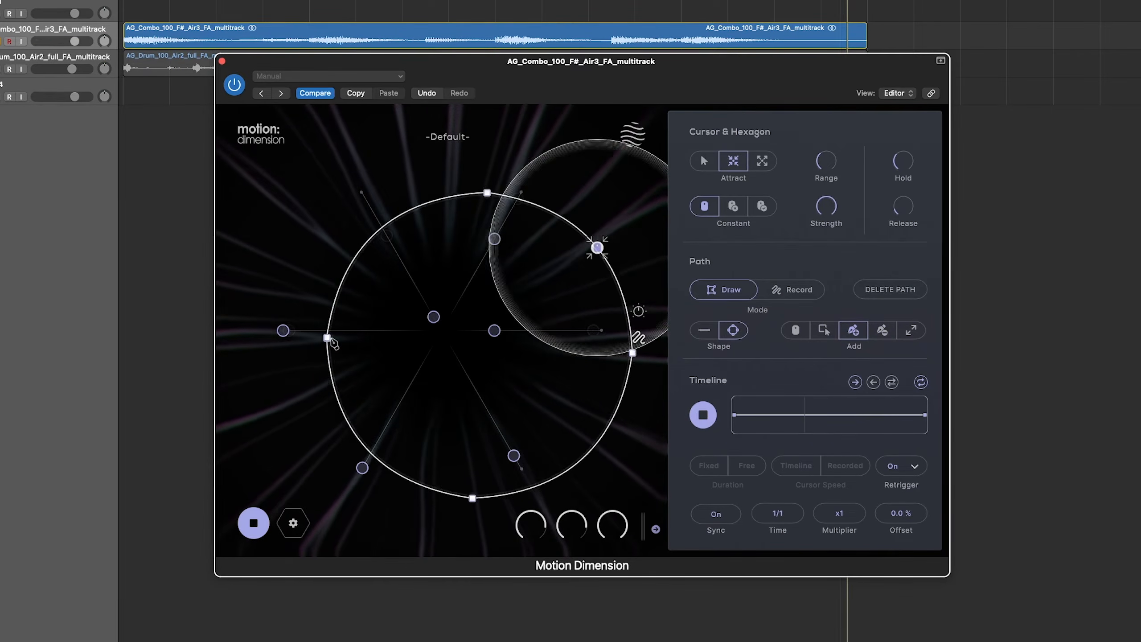
# Enlarge the circular path with the Resize tool, reposition it around the hexagon's centre, and return to the Magnet tool
pyautogui.click(911, 331)
pyautogui.moveTo(332, 195); pyautogui.dragTo(265, 166)
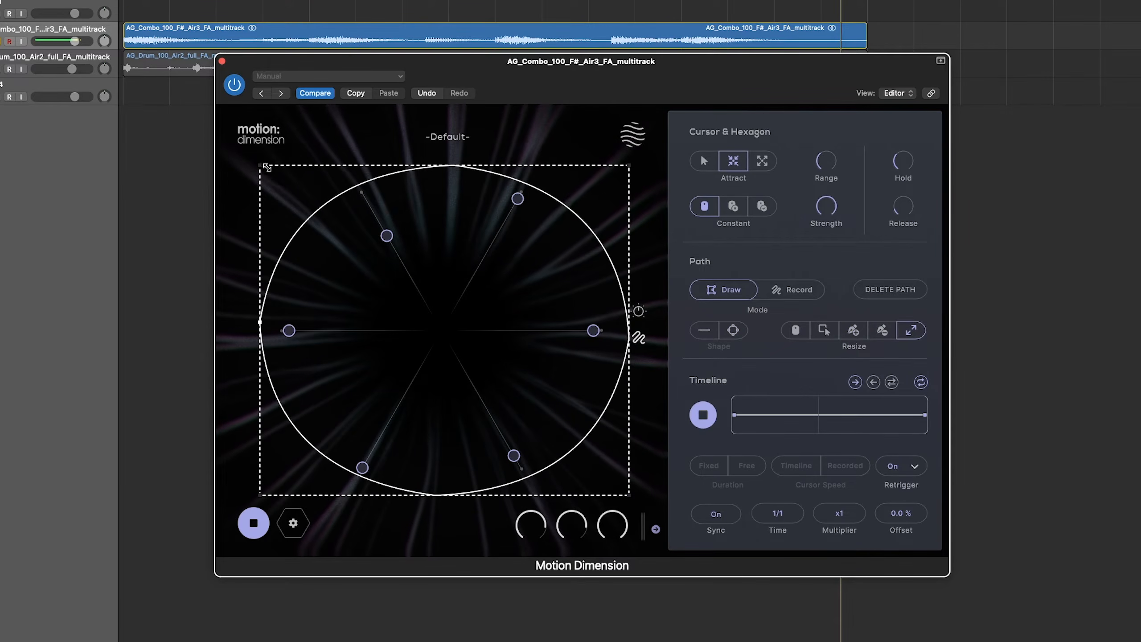
pyautogui.moveTo(427, 310); pyautogui.dragTo(321, 193)
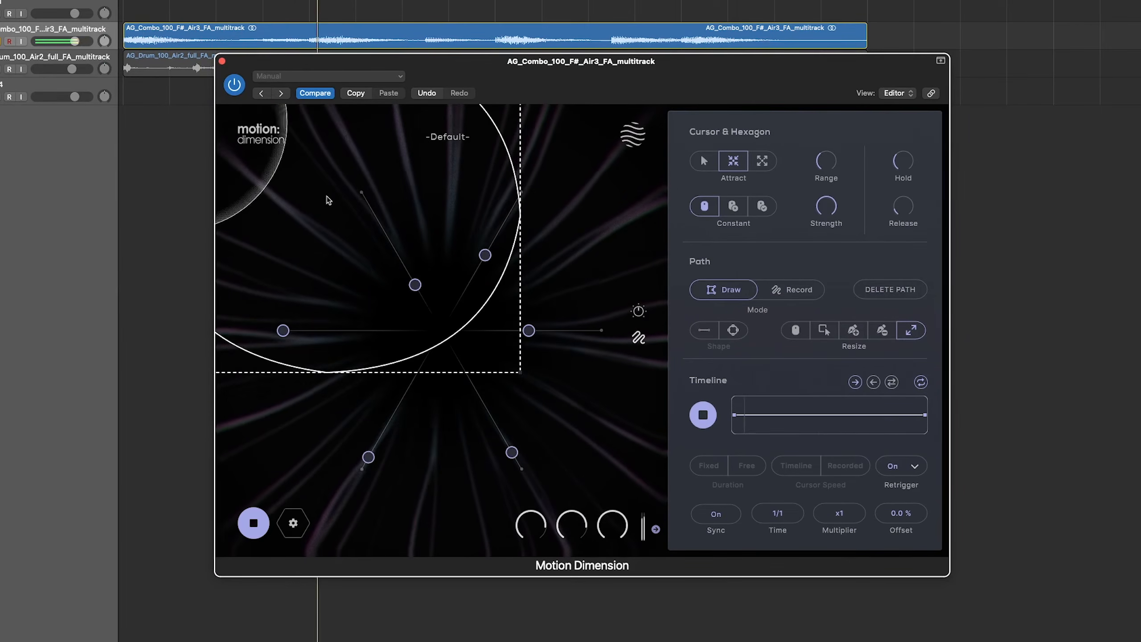
pyautogui.moveTo(368, 237); pyautogui.dragTo(400, 397)
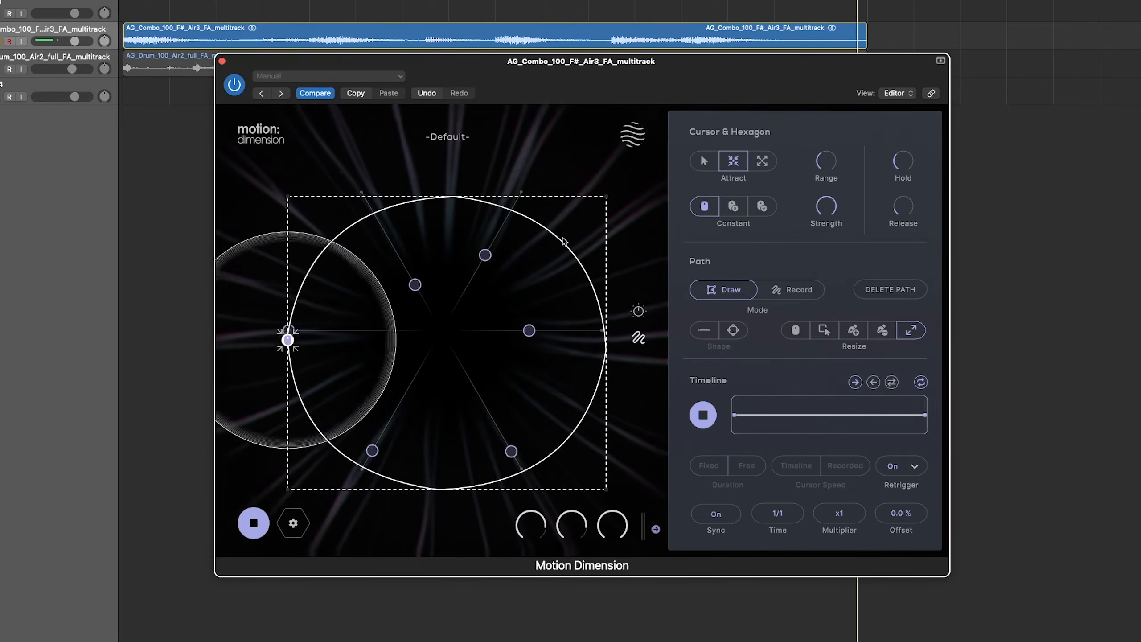
pyautogui.click(796, 330)
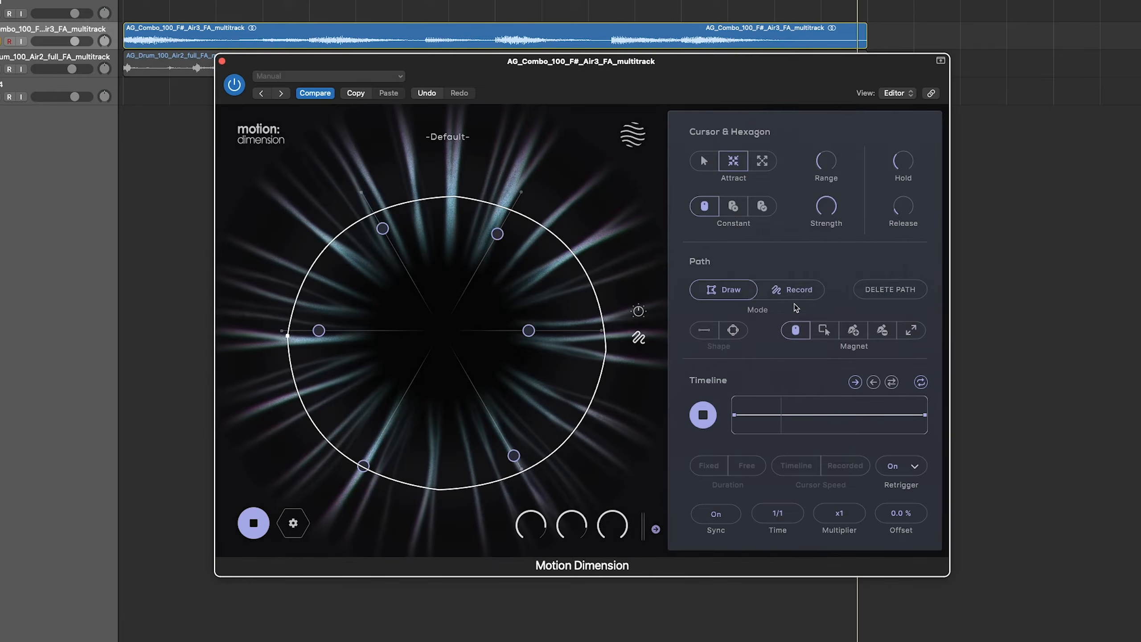
# Make the circular path's upper-right and lower-left segments dashed, and try the Click Off cursor mode on it
pyautogui.click(819, 331)
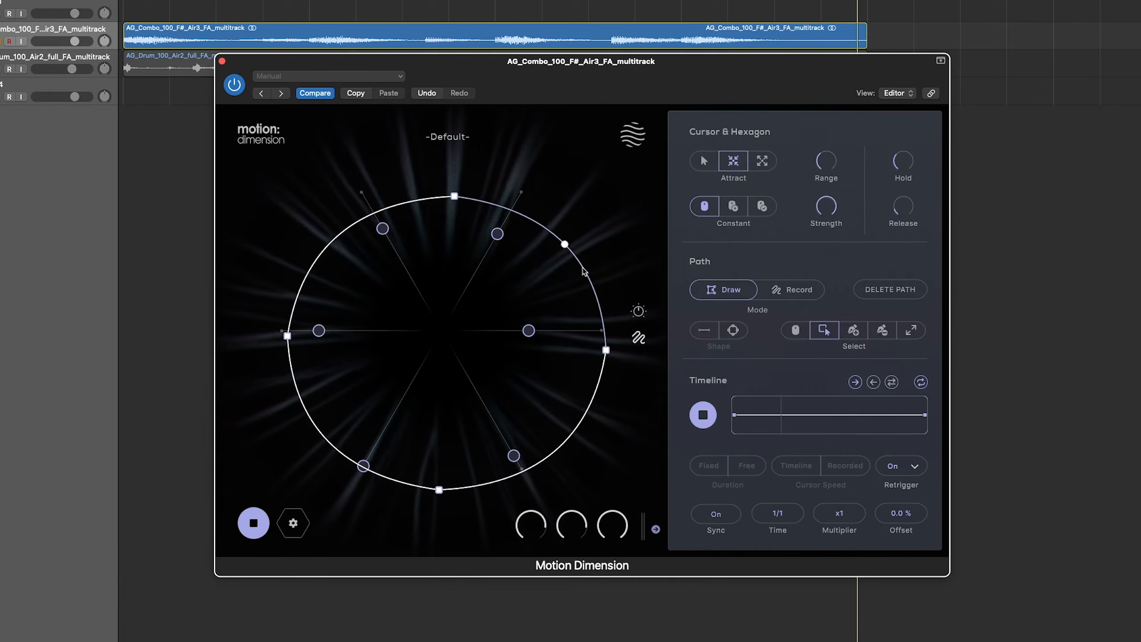
pyautogui.rightClick(584, 271)
pyautogui.click(546, 301)
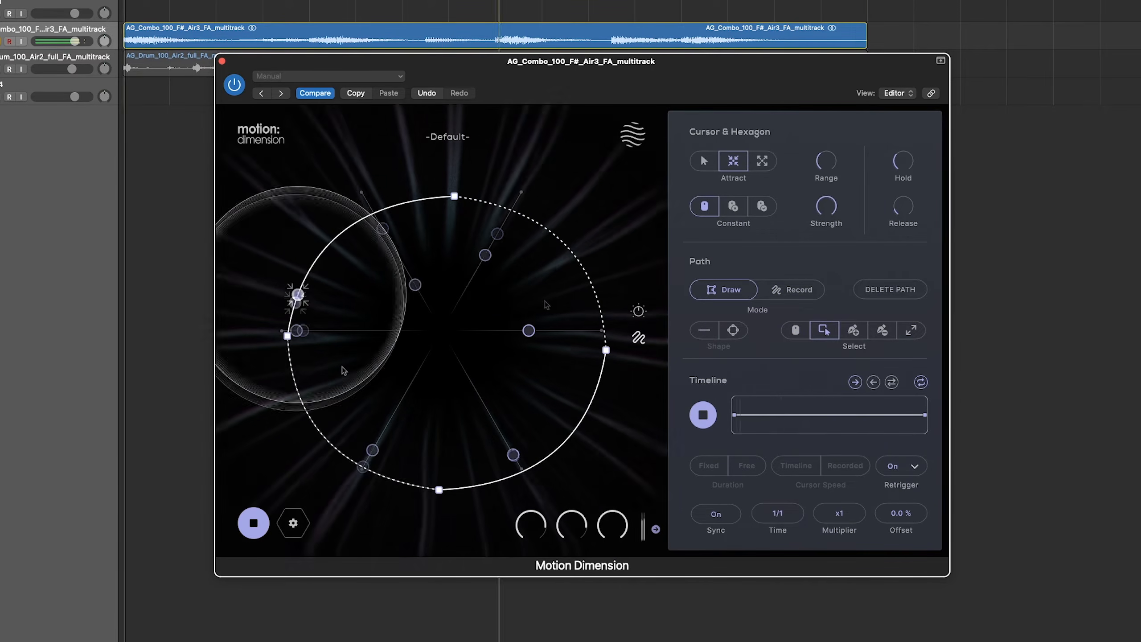
pyautogui.click(734, 207)
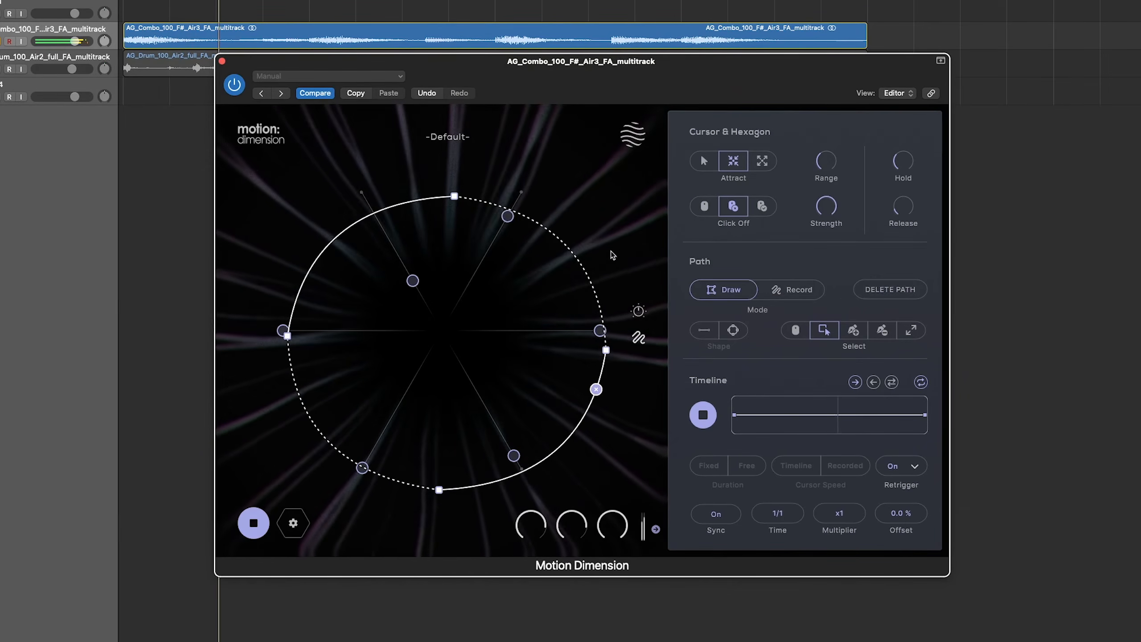
pyautogui.click(564, 247)
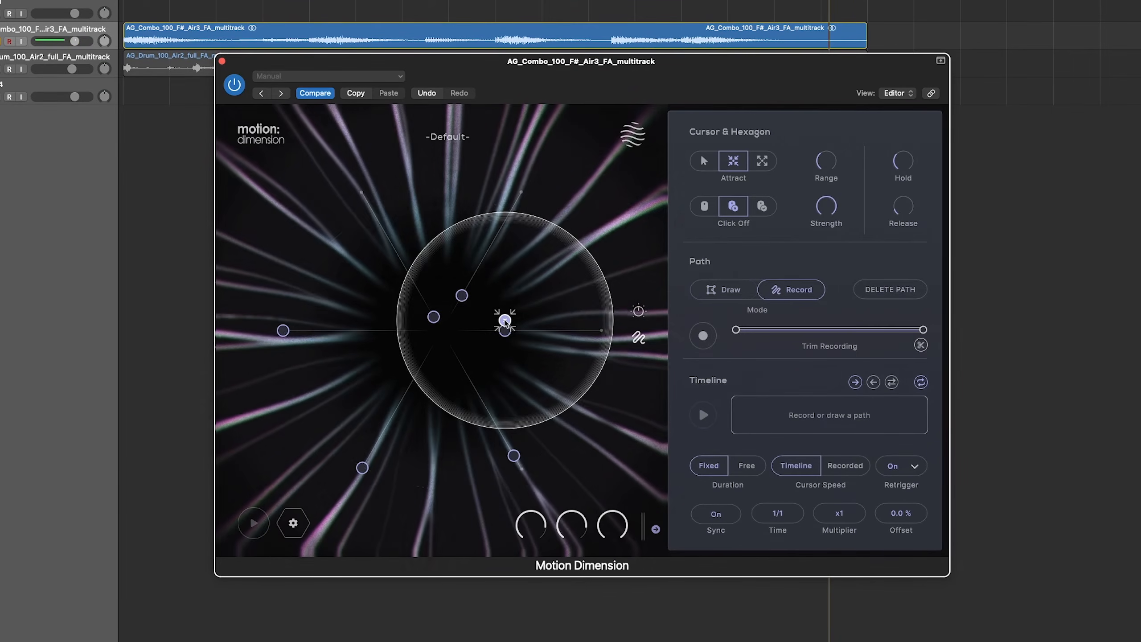
# Set the cursor to Constant, record a freehand looping path across the hexagon, and play it back
pyautogui.click(701, 208)
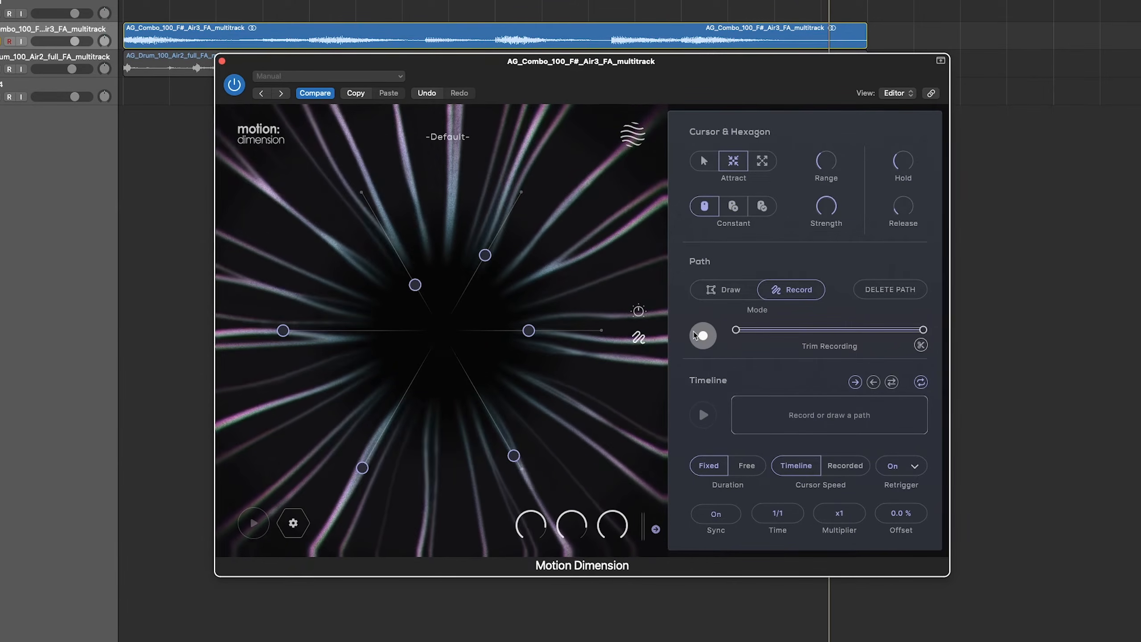
pyautogui.click(695, 336)
pyautogui.moveTo(548, 300)
pyautogui.mouseDown()
pyautogui.moveTo(515, 226)
pyautogui.moveTo(350, 303)
pyautogui.moveTo(502, 342)
pyautogui.moveTo(537, 448)
pyautogui.moveTo(354, 405)
pyautogui.moveTo(504, 332)
pyautogui.moveTo(556, 288)
pyautogui.moveTo(483, 222)
pyautogui.moveTo(365, 197)
pyautogui.moveTo(282, 301)
pyautogui.moveTo(300, 372)
pyautogui.moveTo(487, 428)
pyautogui.moveTo(558, 464)
pyautogui.moveTo(600, 311)
pyautogui.moveTo(594, 265)
pyautogui.moveTo(550, 248)
pyautogui.moveTo(666, 309)
pyautogui.mouseUp()
pyautogui.click(703, 415)
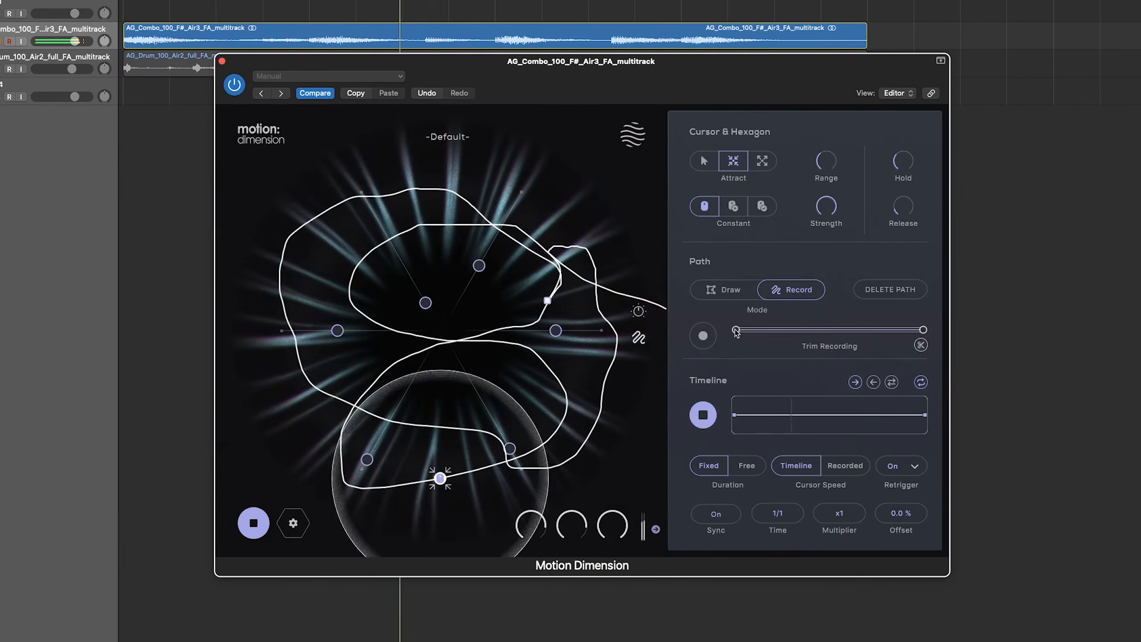
# Trim the recorded path slightly at both ends after trying later start points, and stop its playback
pyautogui.moveTo(735, 330); pyautogui.dragTo(792, 331)
pyautogui.moveTo(921, 330); pyautogui.dragTo(908, 330)
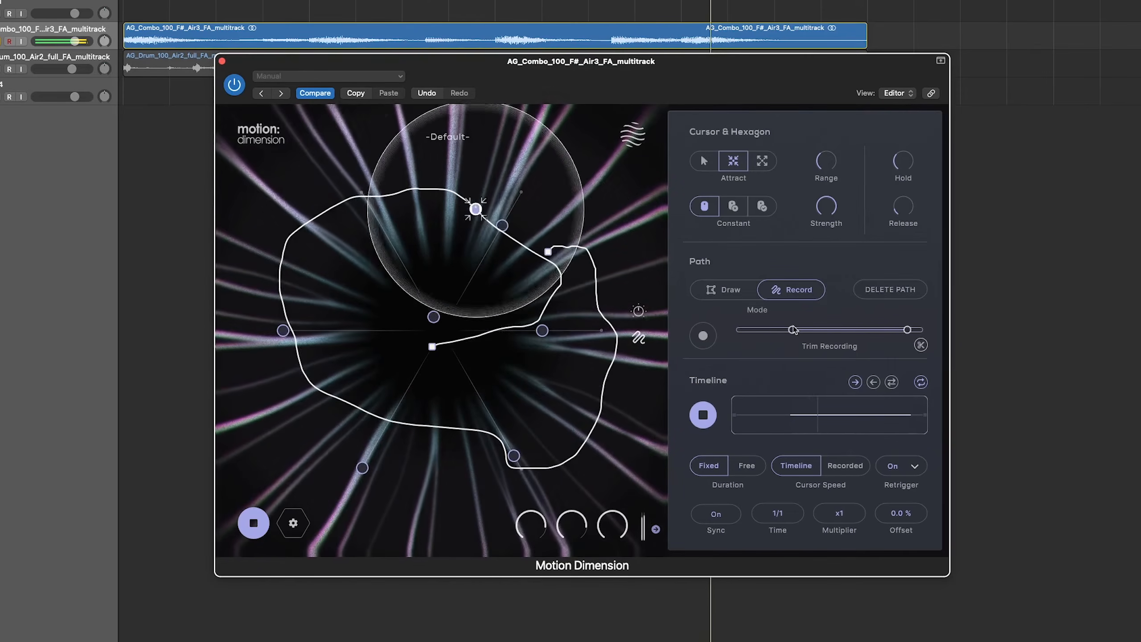
pyautogui.moveTo(793, 330); pyautogui.dragTo(865, 336)
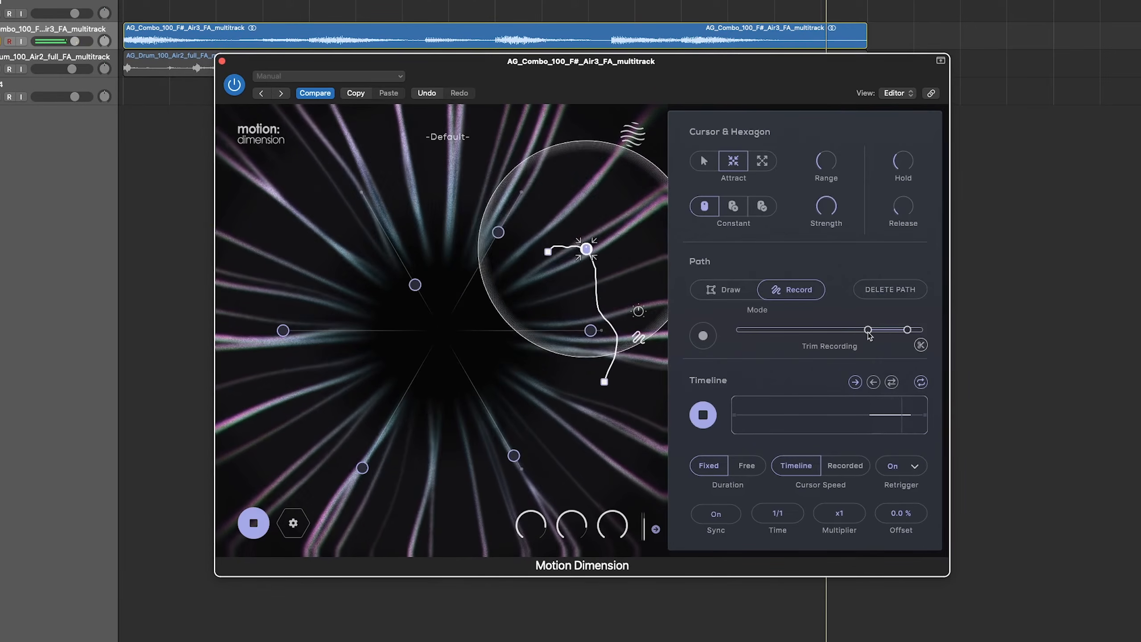
pyautogui.moveTo(869, 335); pyautogui.dragTo(751, 334)
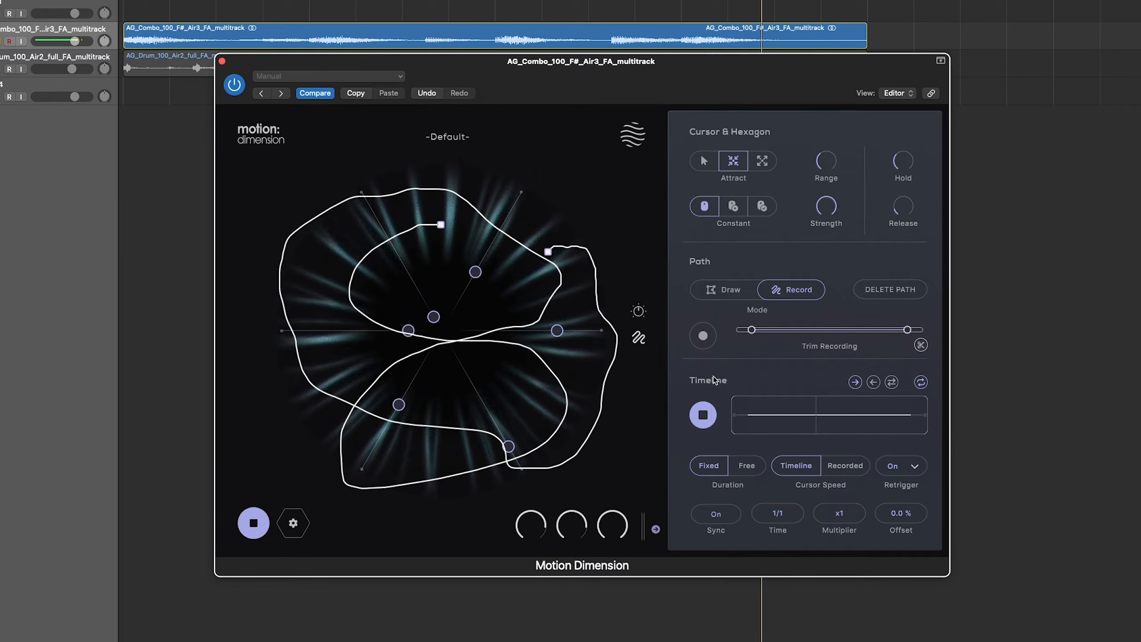
pyautogui.click(705, 415)
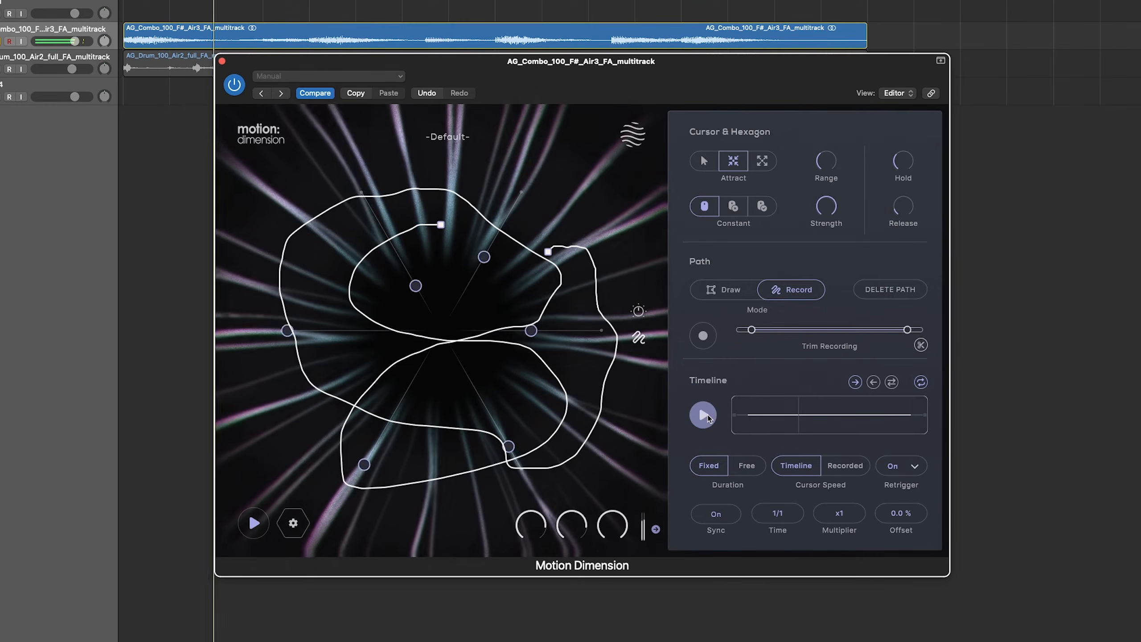
# Play the recorded path, set its cursor speed to Recorded, and set Retrigger to On
pyautogui.click(705, 416)
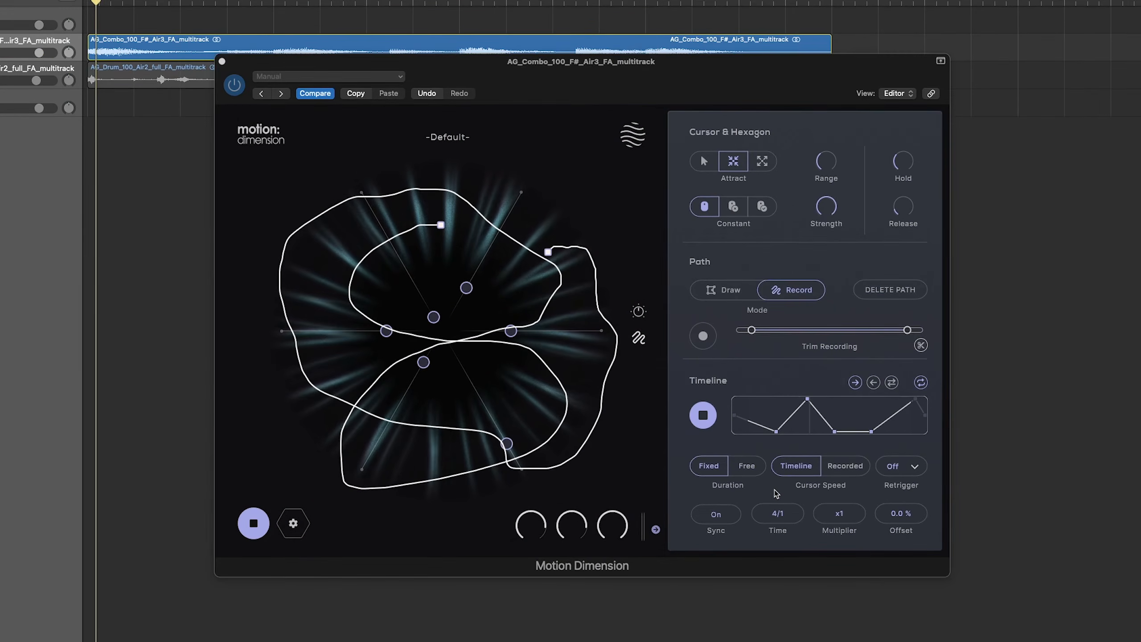
pyautogui.click(776, 493)
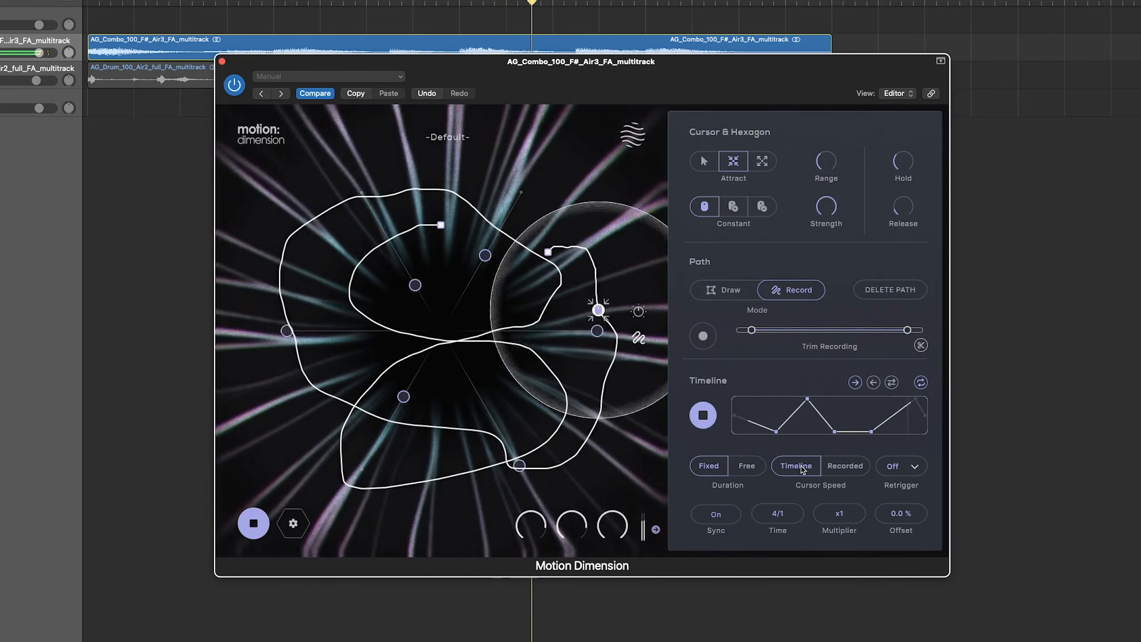
pyautogui.click(840, 468)
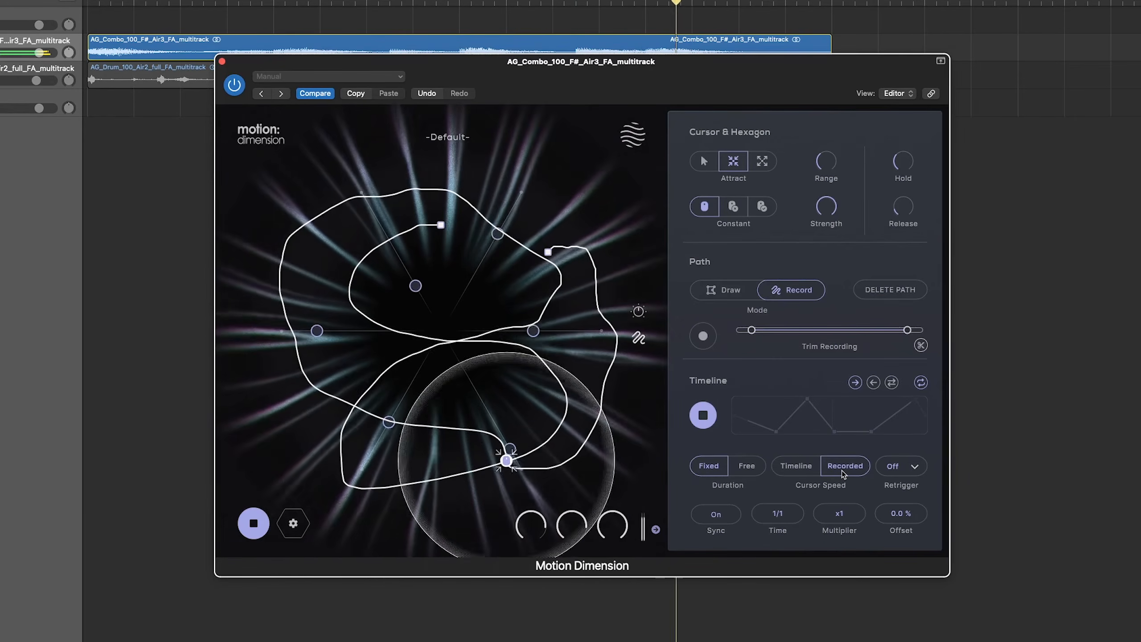
pyautogui.click(902, 466)
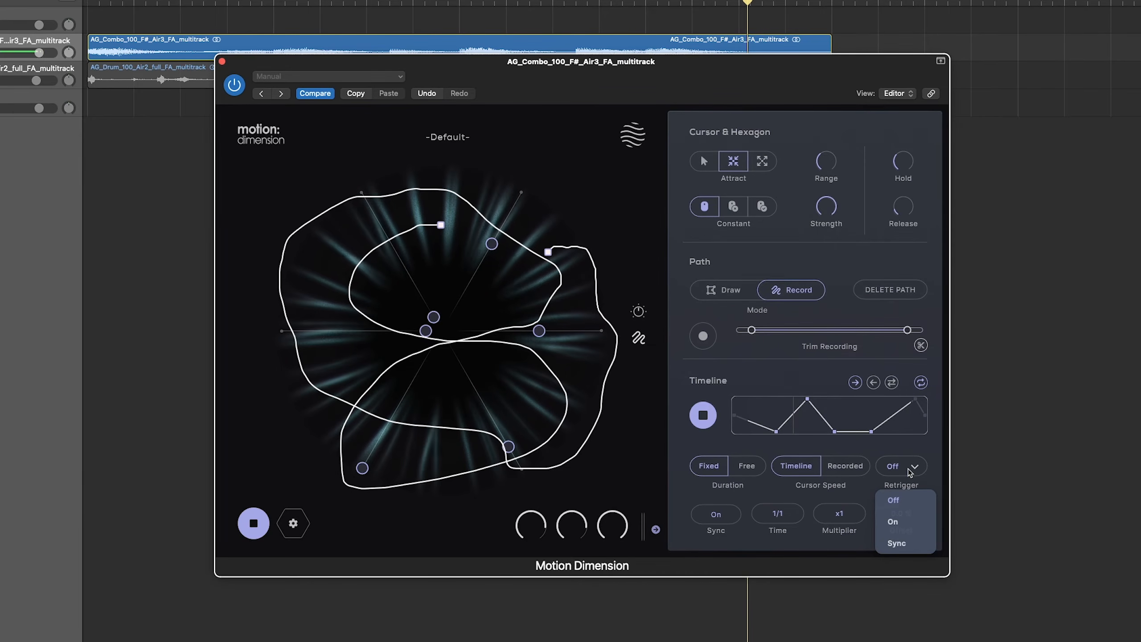
pyautogui.click(895, 522)
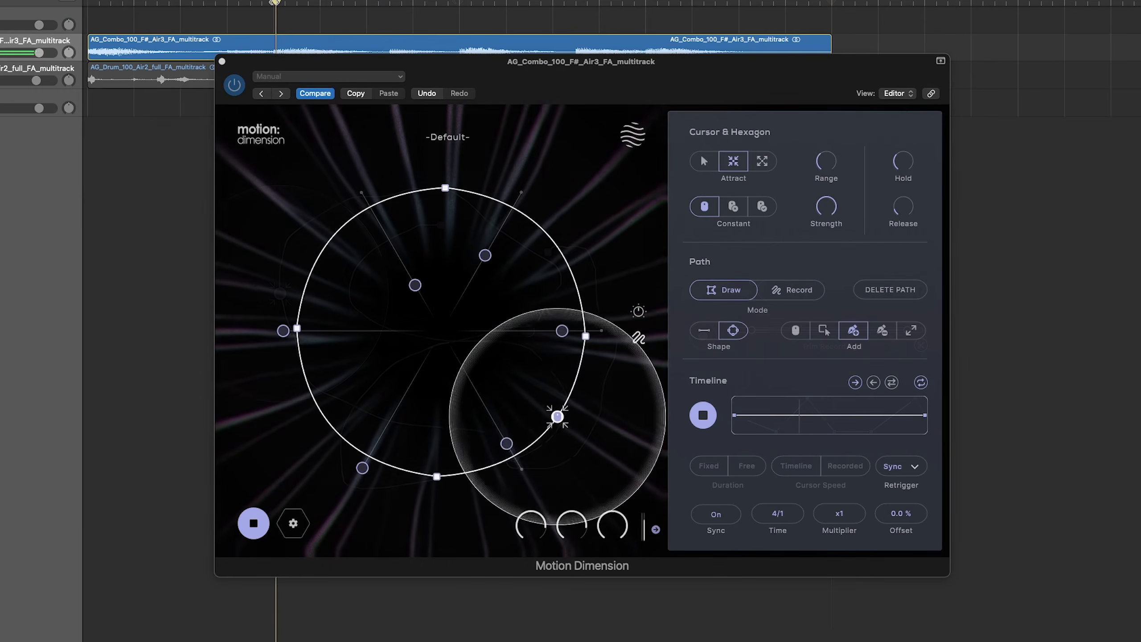
# Restart track playback from different song positions to compare the circular path's behaviour with Retrigger set to Sync
pyautogui.press('space')
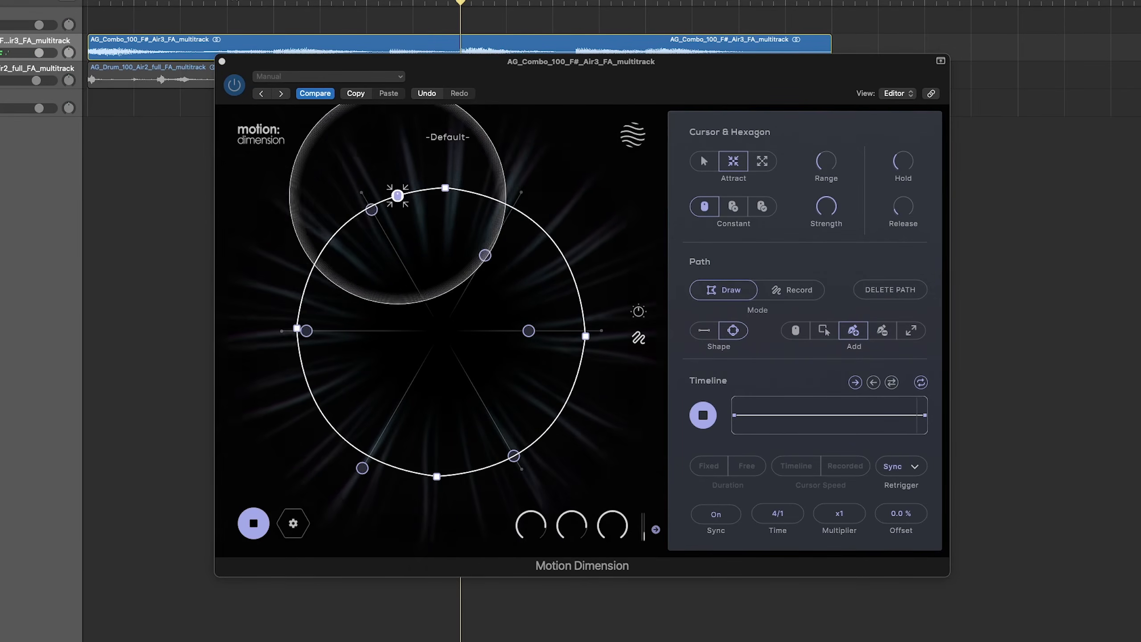
pyautogui.doubleClick(270, 4)
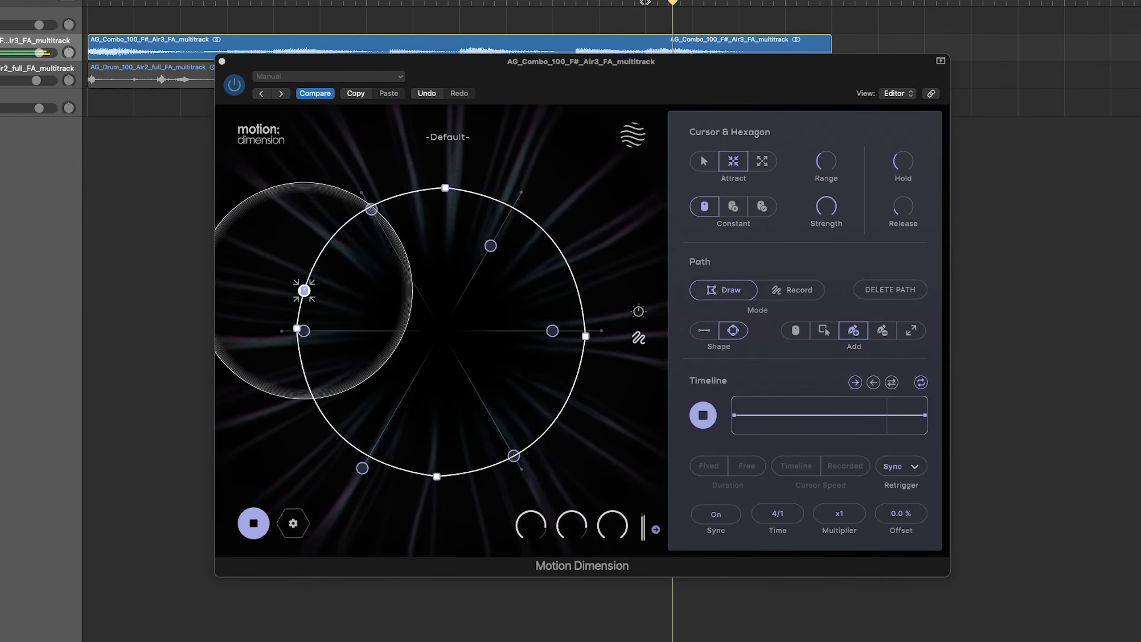
pyautogui.click(460, 3)
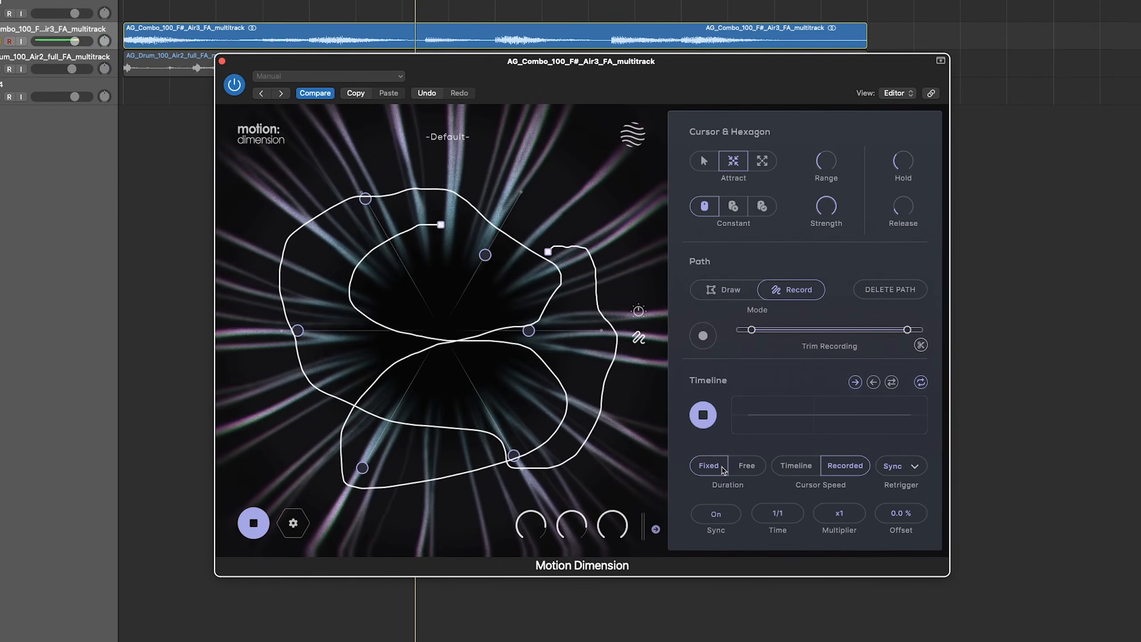
# Try an unsynced path time of 4.13 s, and return the timeline to Sync with a time of 3/1
pyautogui.click(723, 518)
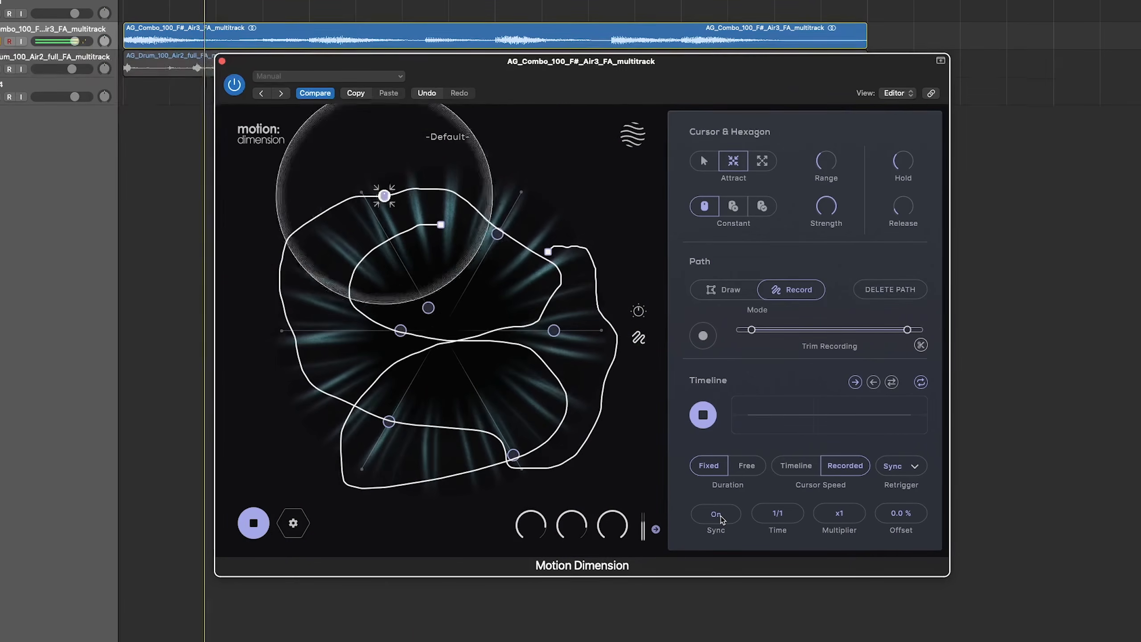
pyautogui.moveTo(777, 519); pyautogui.dragTo(784, 541)
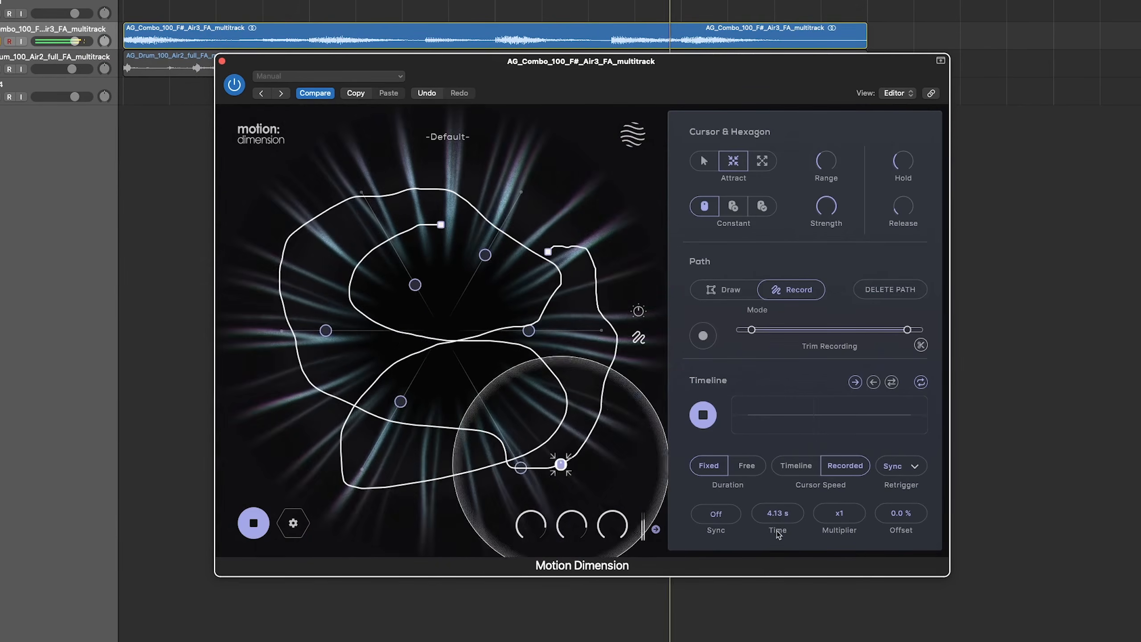
pyautogui.click(717, 514)
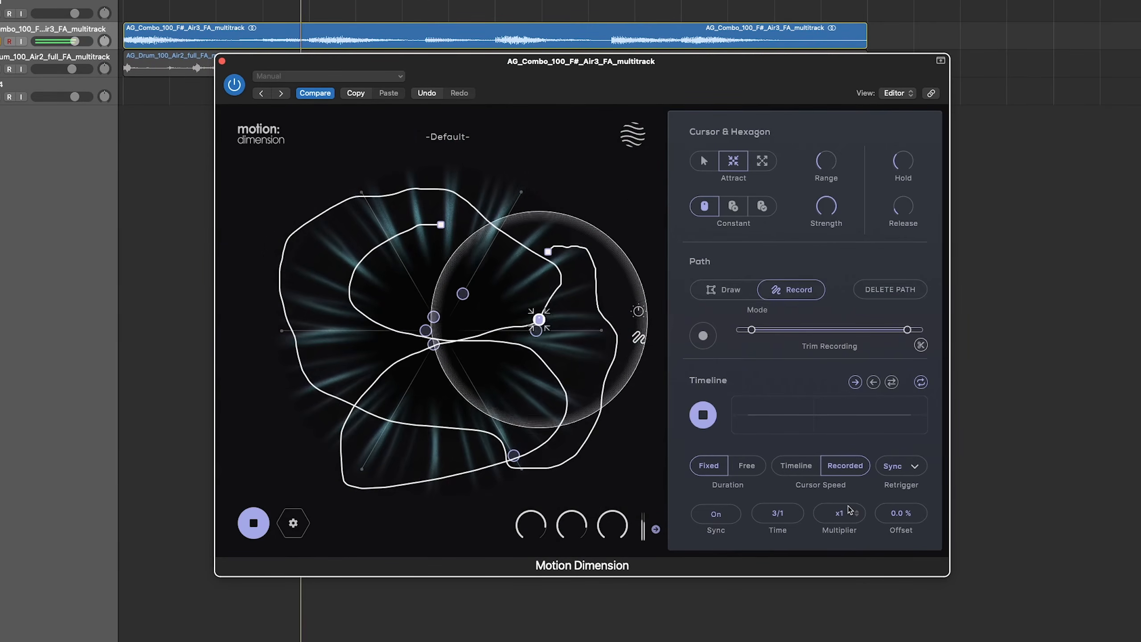
# Set the path's Multiplier to x16 and its Offset to 74.4 %, and adjust the synced Time
pyautogui.moveTo(849, 509)
pyautogui.mouseDown()
pyautogui.moveTo(846, 523)
pyautogui.moveTo(847, 507)
pyautogui.mouseUp()
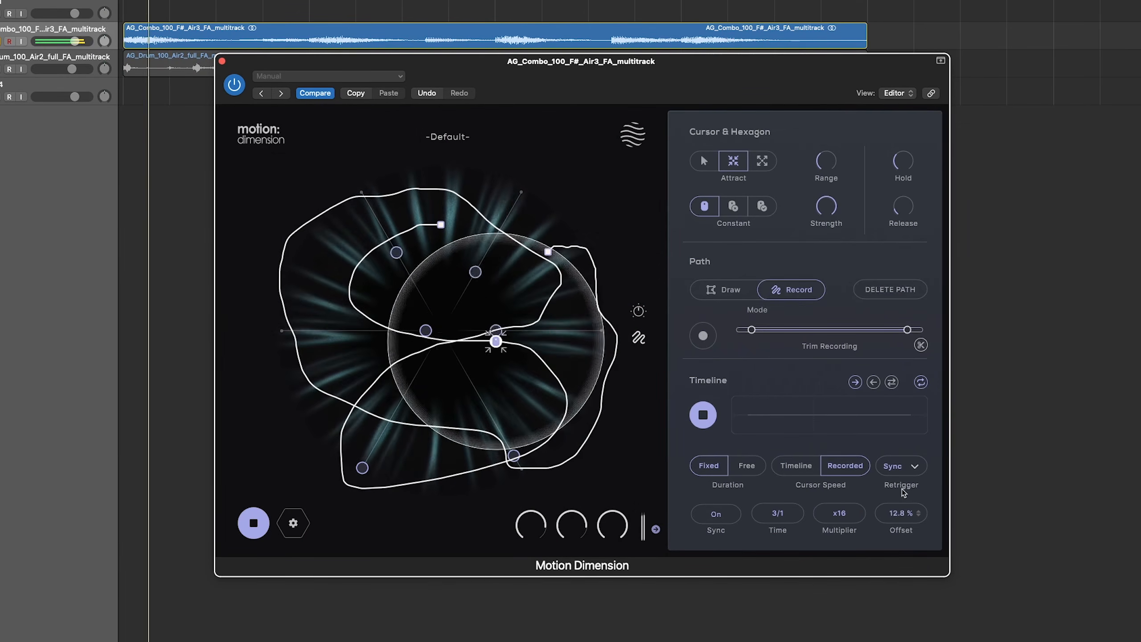
pyautogui.moveTo(902, 514); pyautogui.dragTo(907, 498)
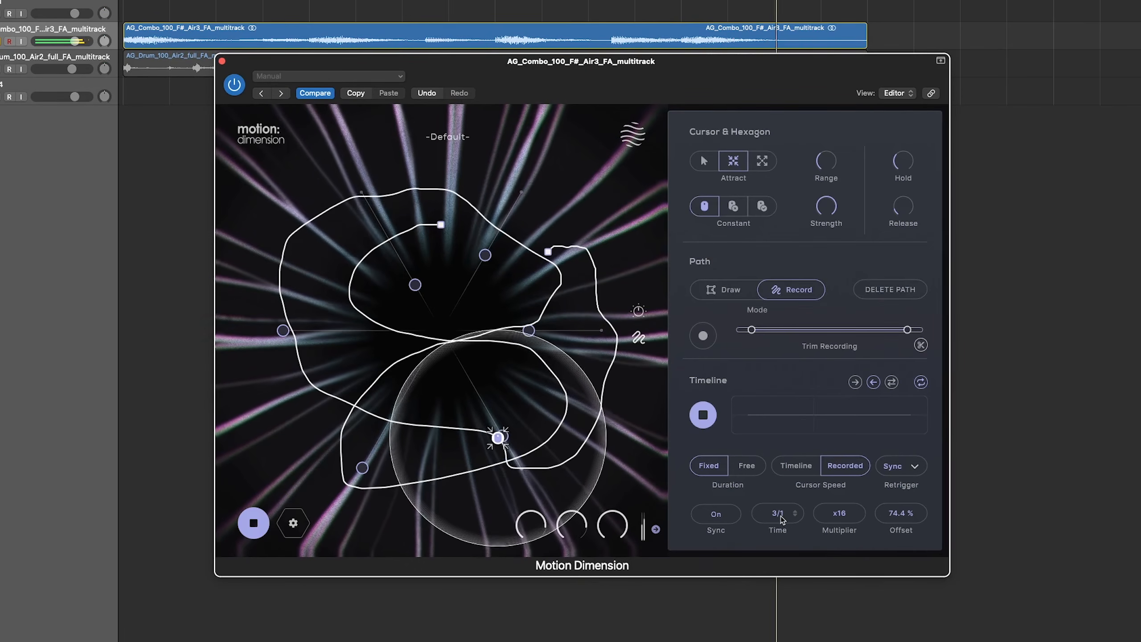
pyautogui.moveTo(782, 517); pyautogui.dragTo(781, 544)
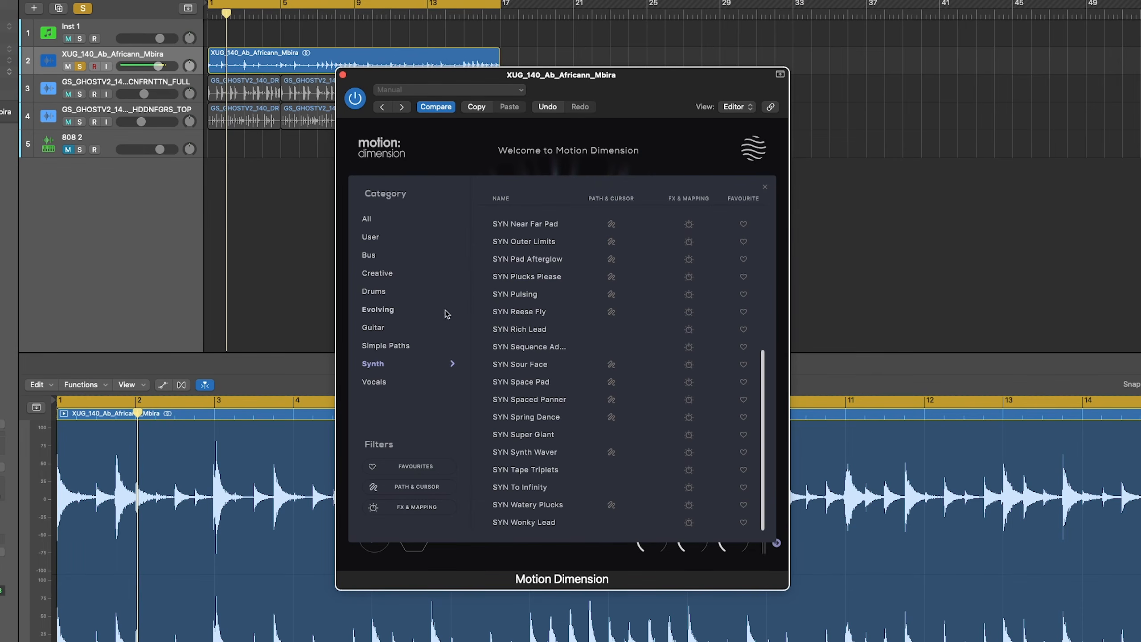
# Load the Synth preset SYN Plucks Please on the mbira track, and switch to SYN Rich Lead
pyautogui.click(536, 277)
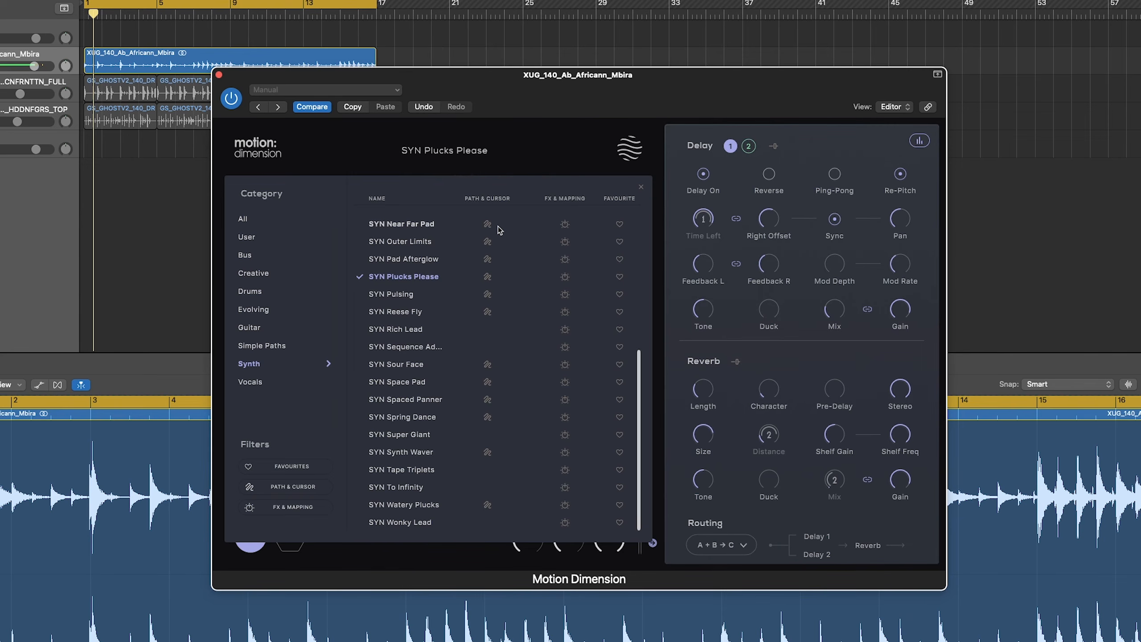
pyautogui.click(419, 331)
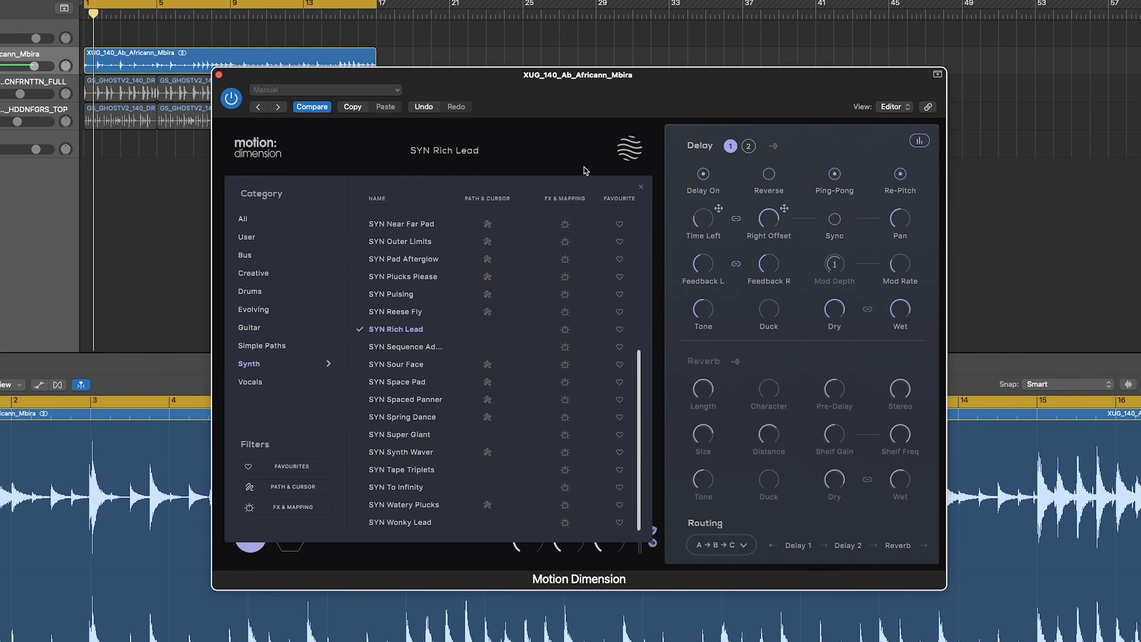
pyautogui.click(547, 132)
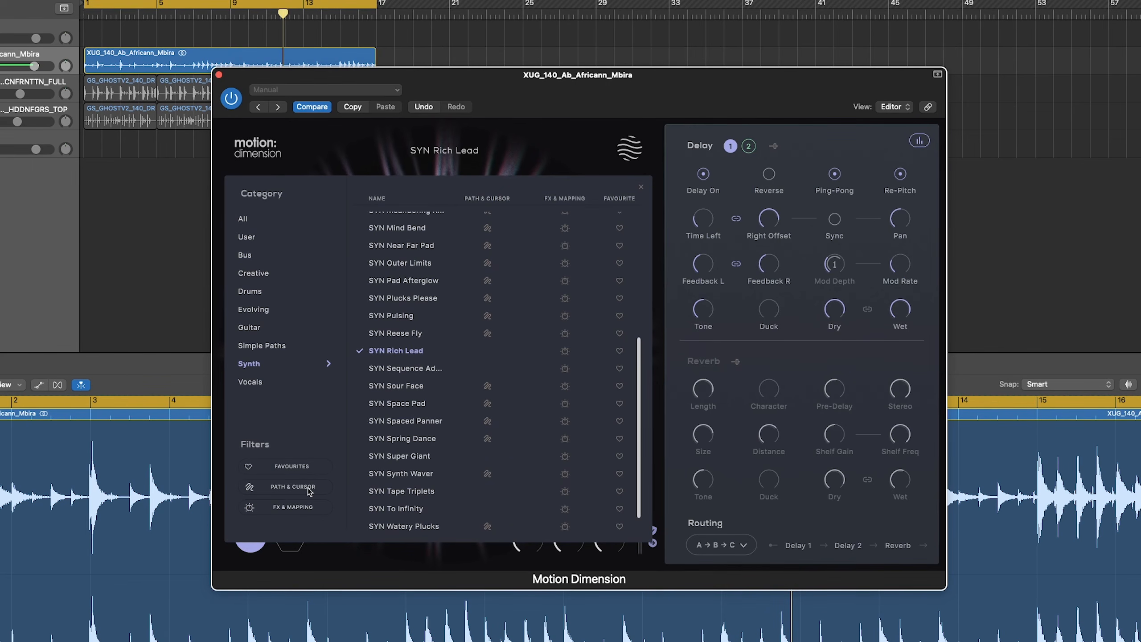
# Filter the Synth presets by Path & Cursor and by FX & Mapping, and clear both filters
pyautogui.click(309, 490)
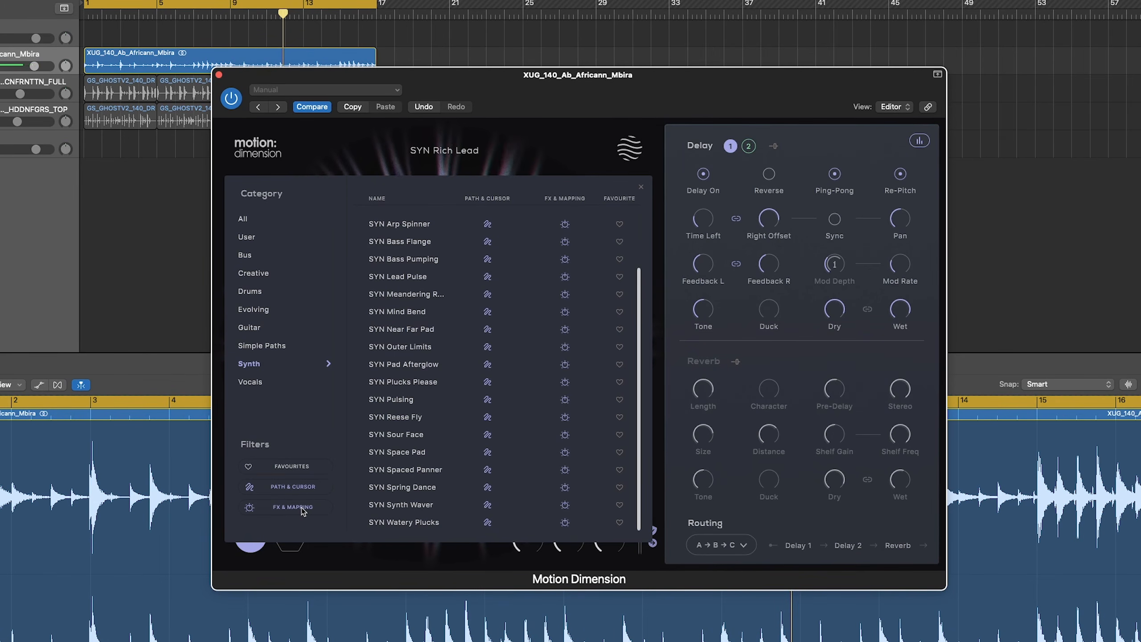
pyautogui.click(301, 507)
pyautogui.click(306, 487)
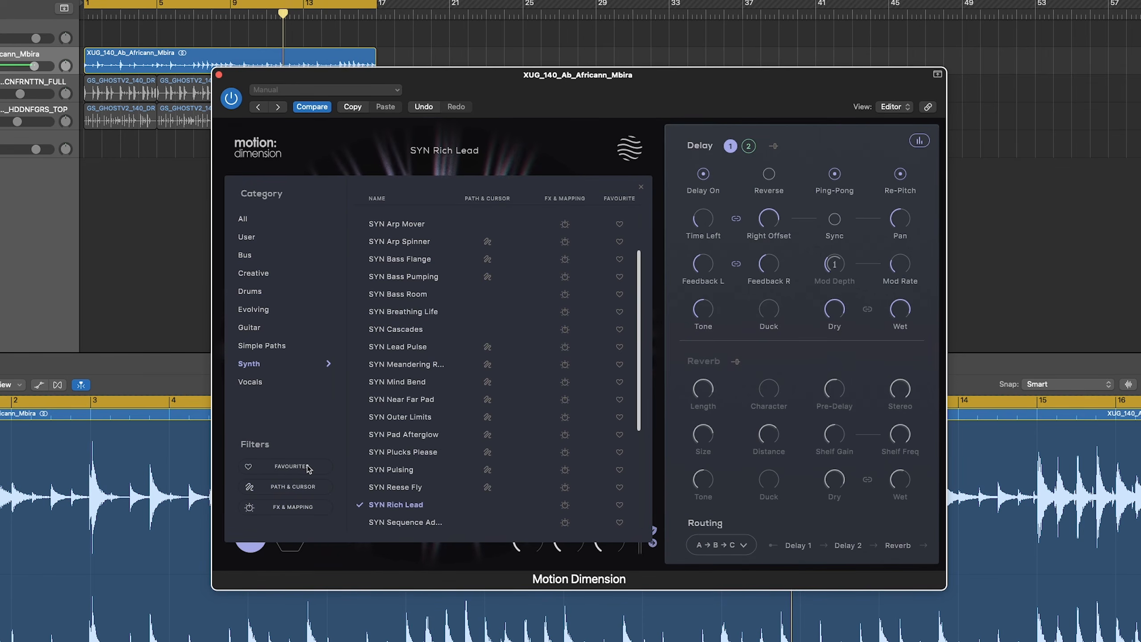
# Load SYN Plucks Please and advance preset by preset through SYN Pulsing and SYN Reese Fly to SYN Rich Lead
pyautogui.doubleClick(403, 451)
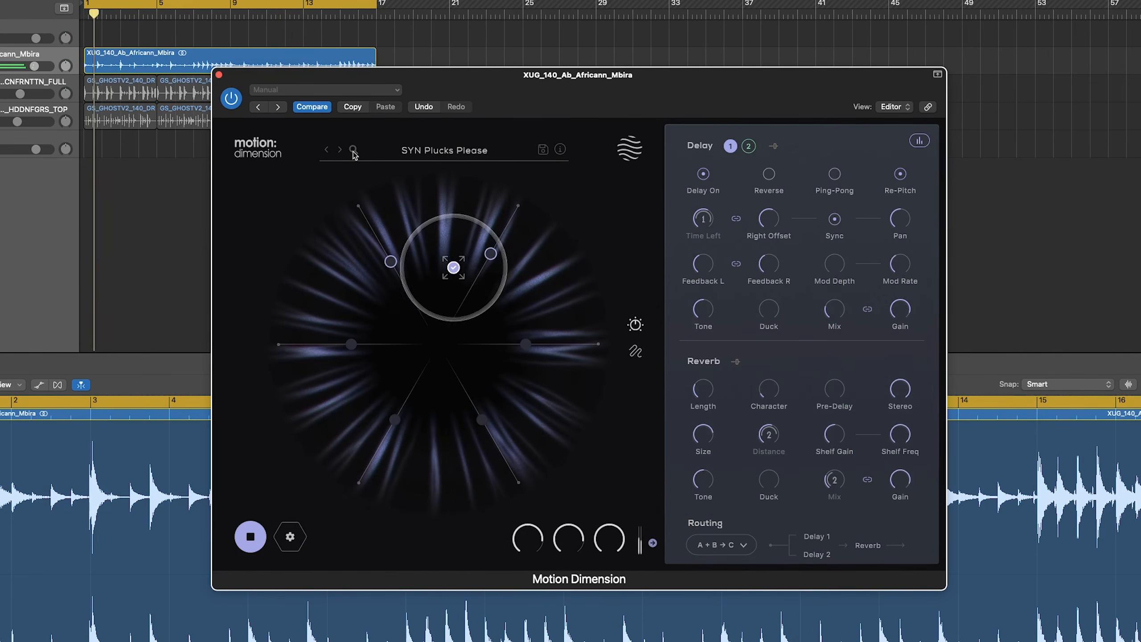
pyautogui.click(340, 151)
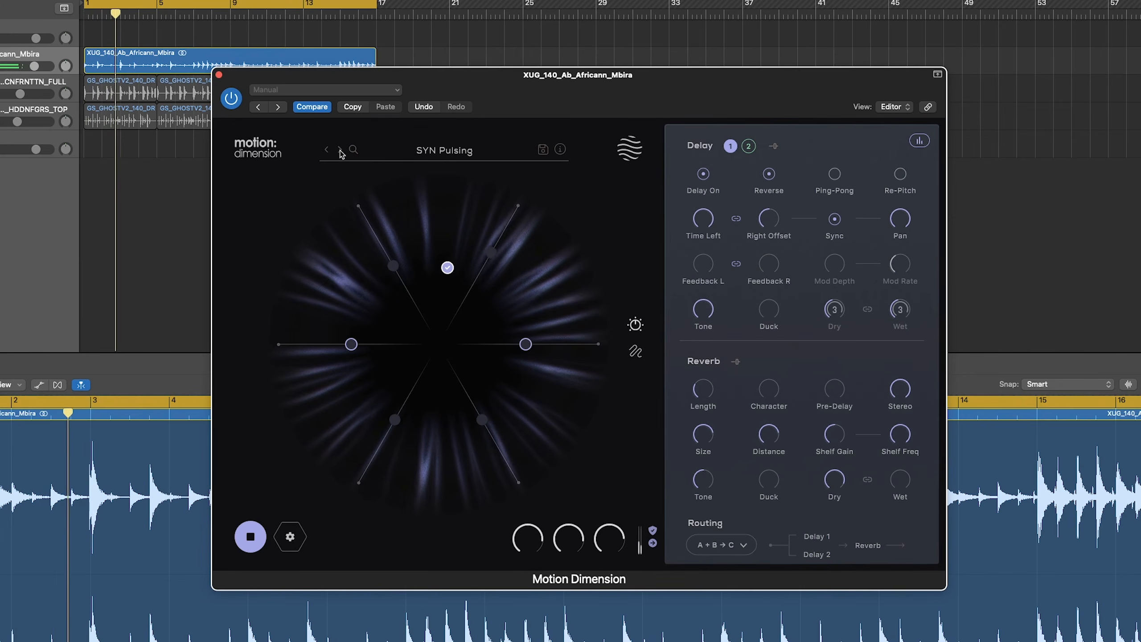
pyautogui.click(340, 151)
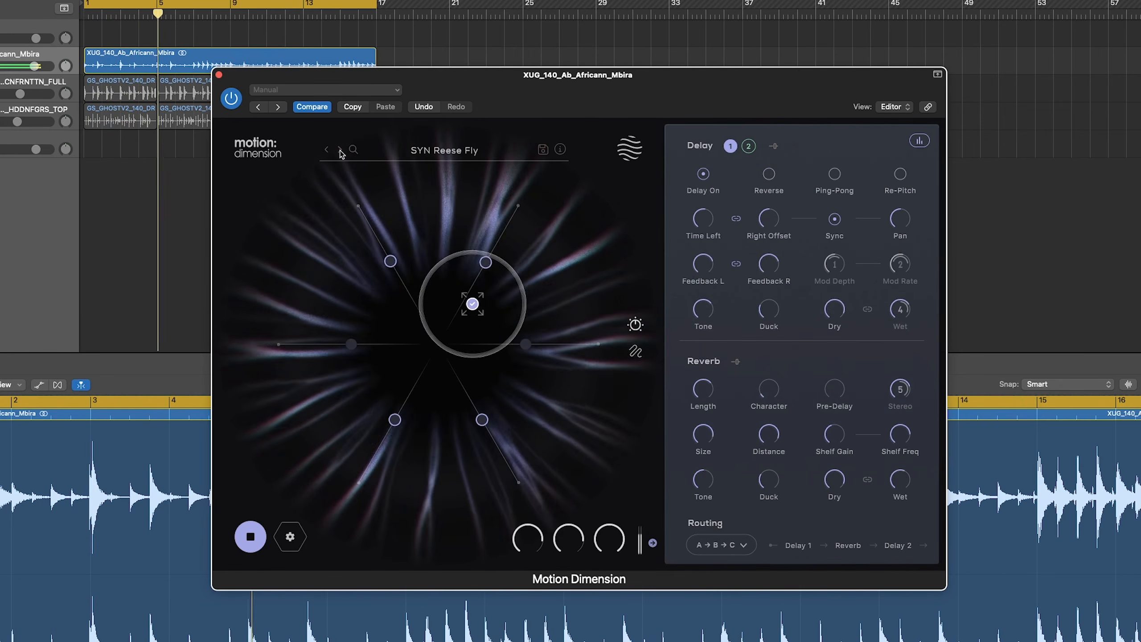
pyautogui.click(340, 151)
# Reopen the preset browser to view the Synth list, and close it again
pyautogui.click(353, 150)
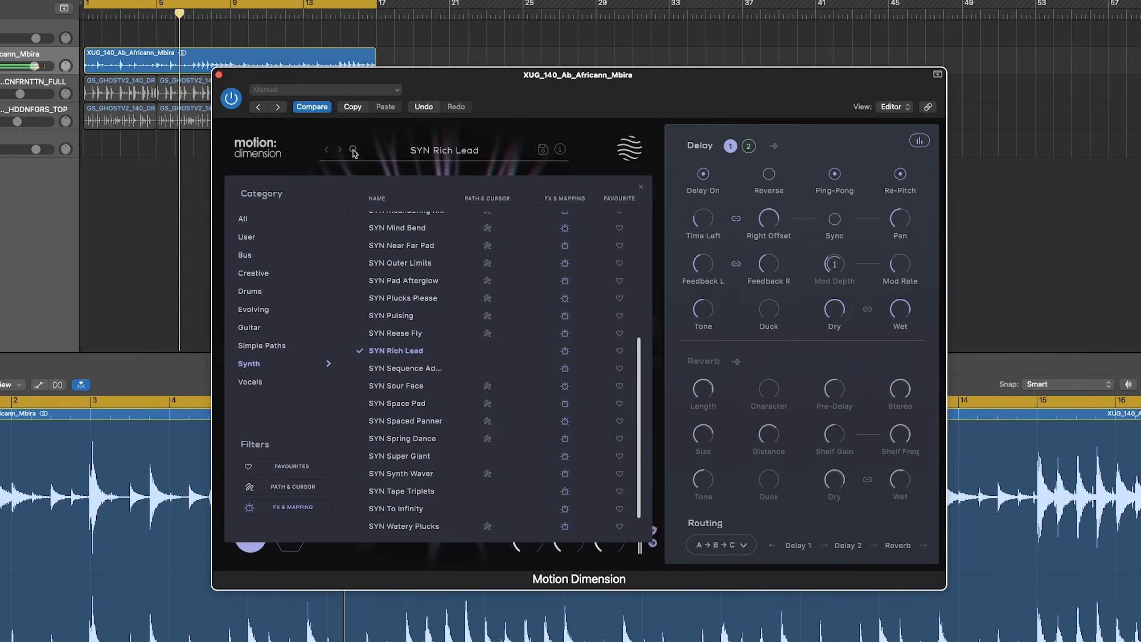
pyautogui.click(440, 152)
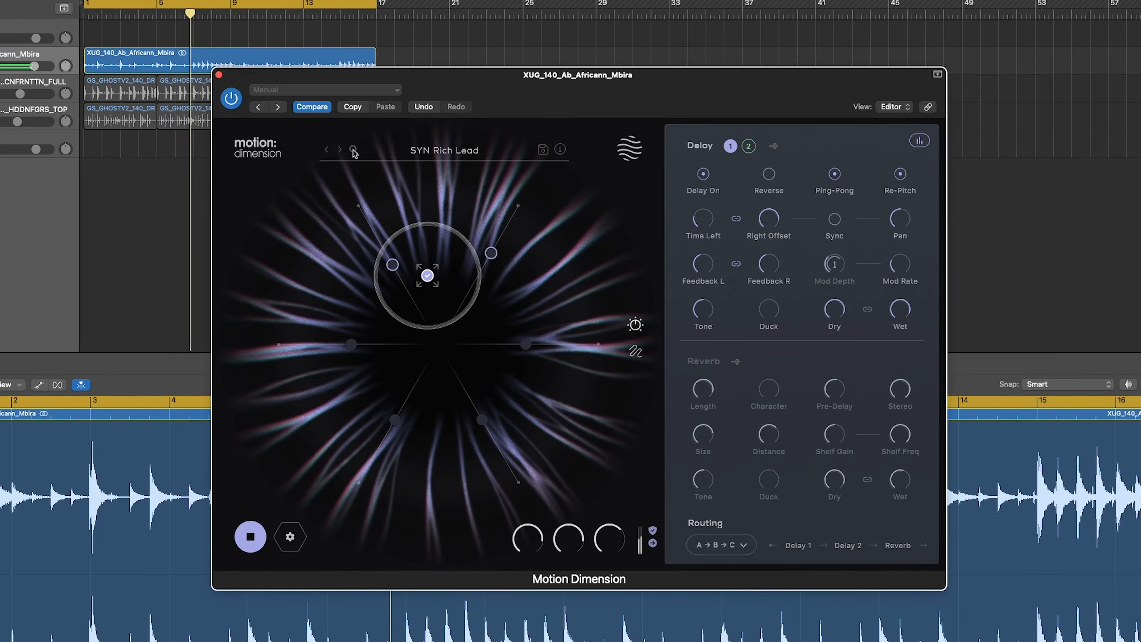
pyautogui.click(438, 152)
pyautogui.click(439, 152)
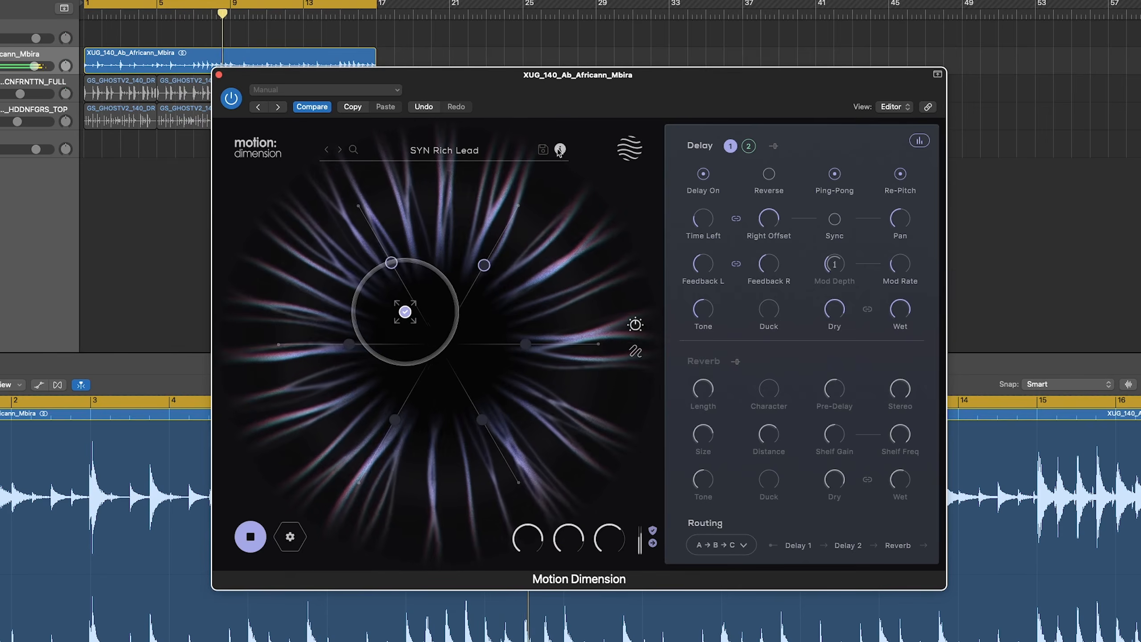
# Save the current preset as SYN Rich Lead with both Path & Cursor and Effect Mapping included
pyautogui.click(543, 149)
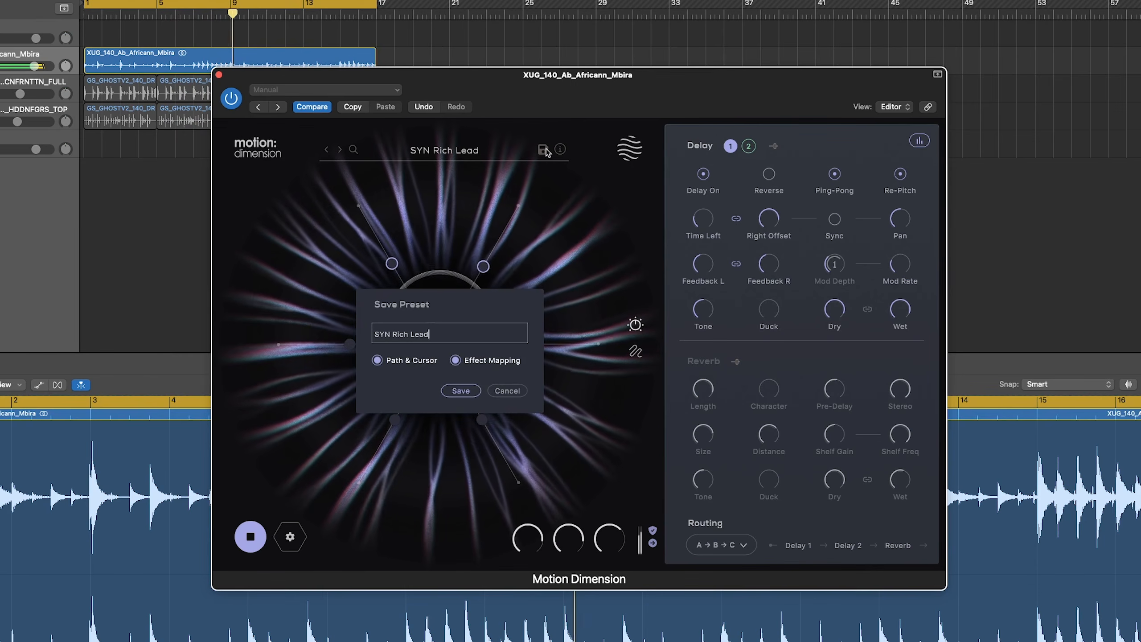
pyautogui.click(456, 390)
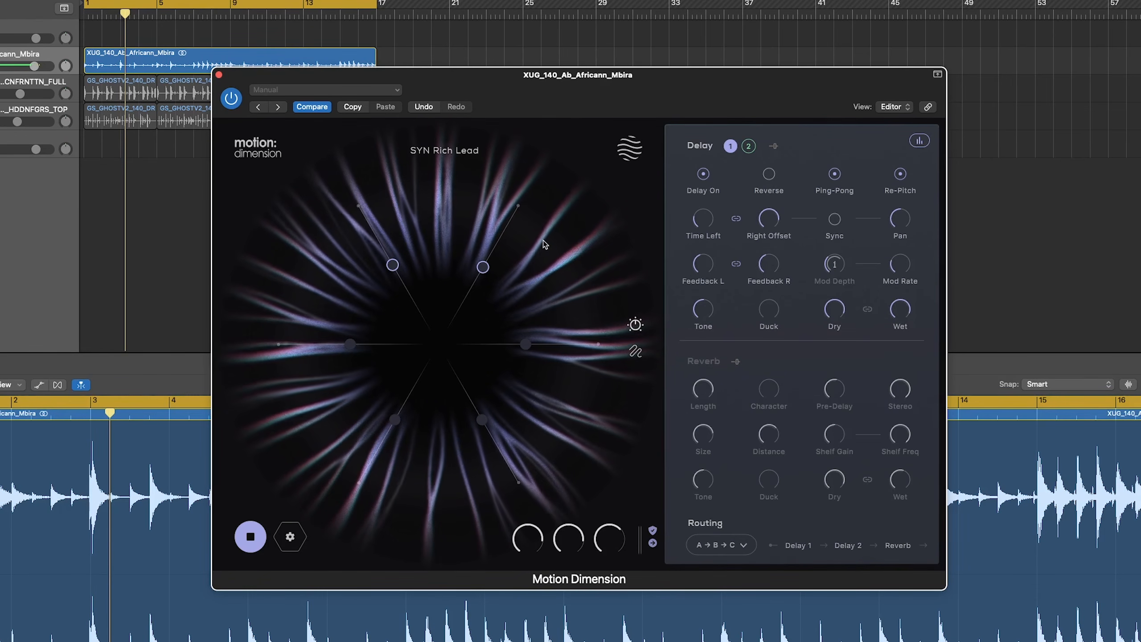
# Play the mbira track while advancing through the Synth presets from SYN Sequence Addition to SYN Super Giant
pyautogui.press('space')
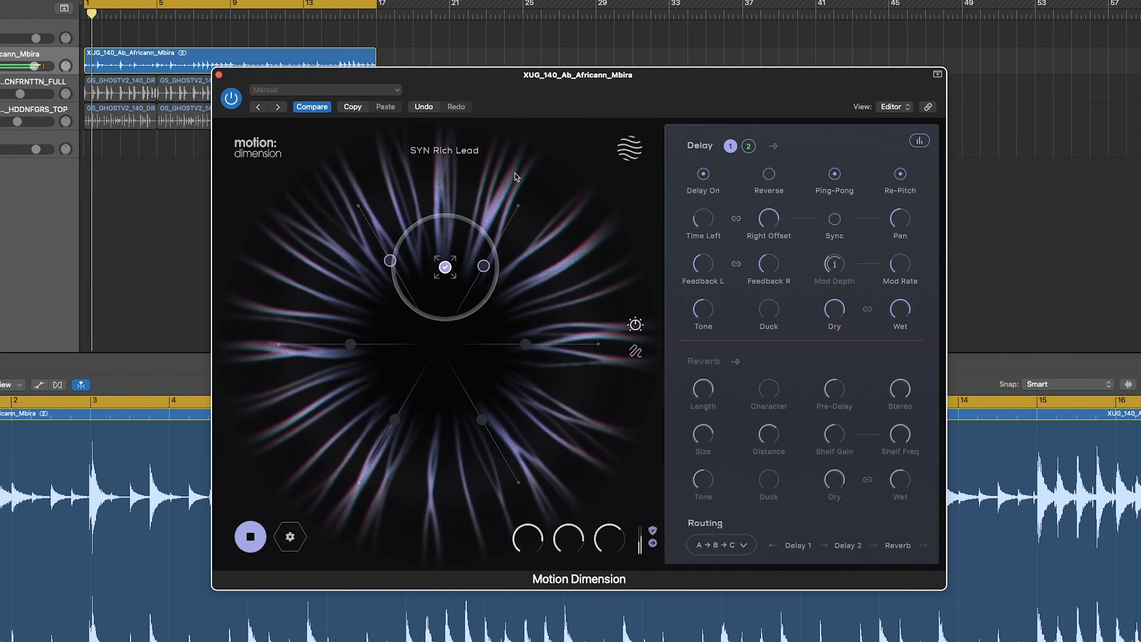
pyautogui.moveTo(376, 154)
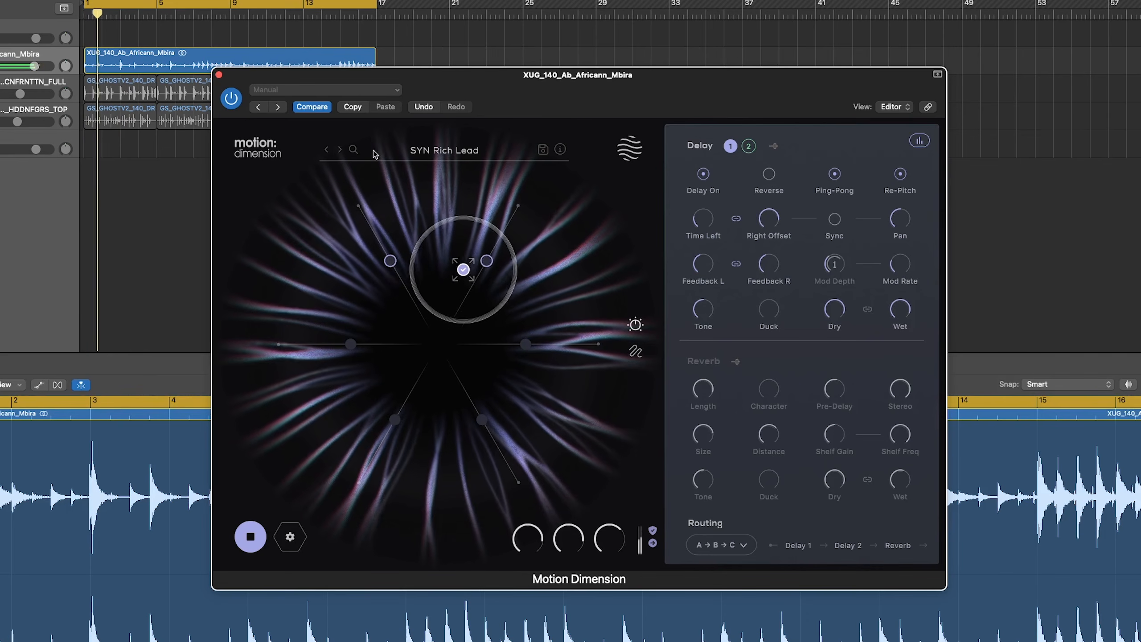
pyautogui.click(341, 151)
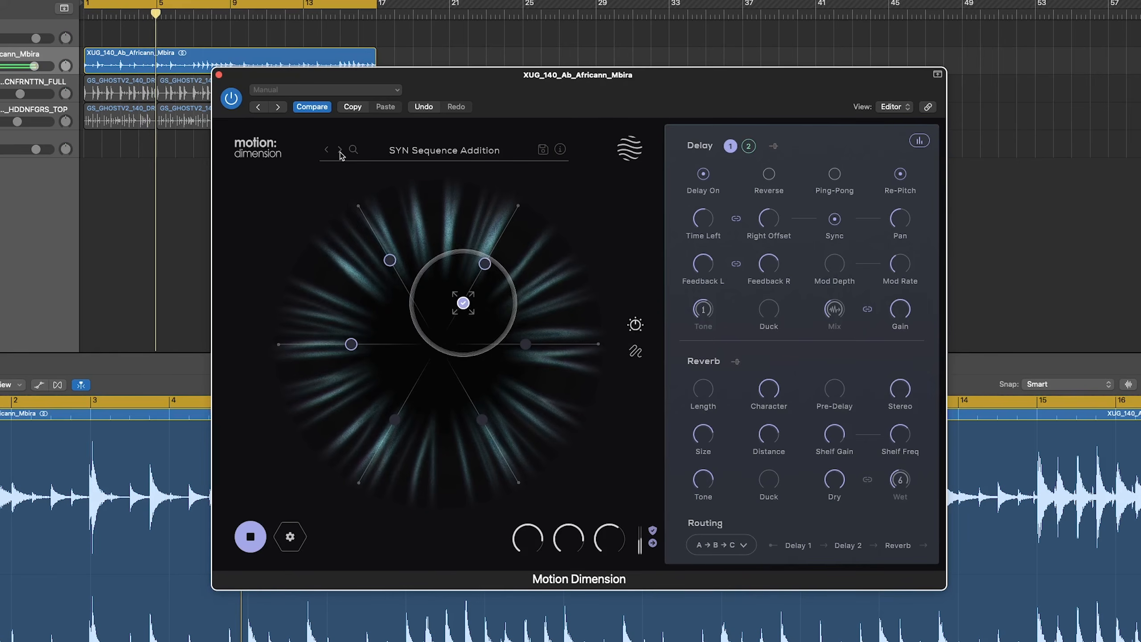
pyautogui.click(341, 151)
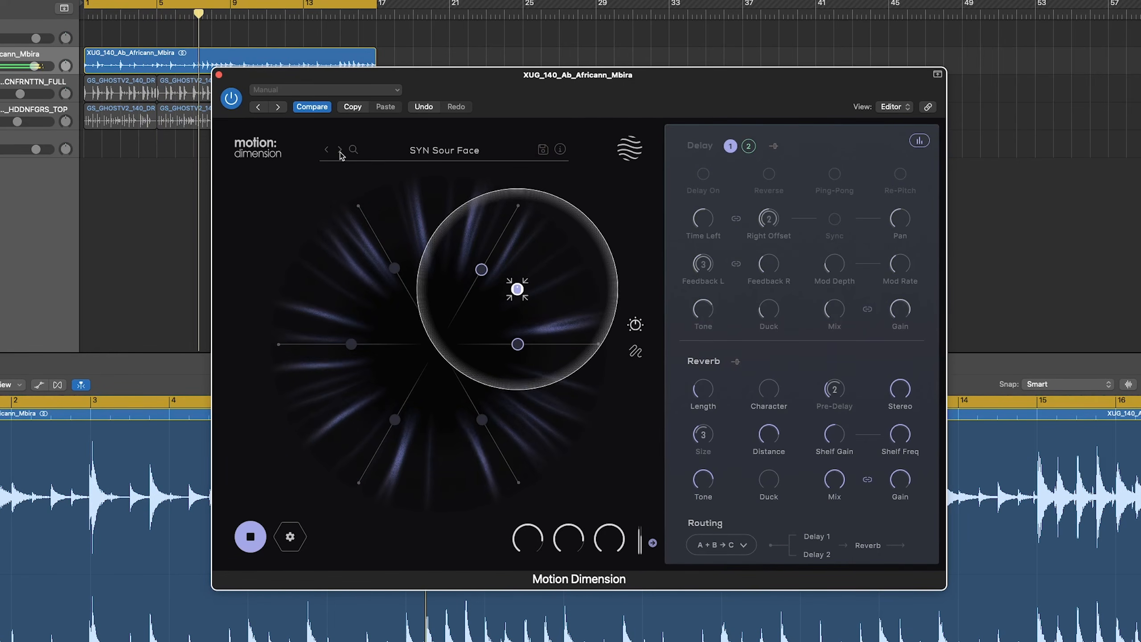
pyautogui.click(340, 150)
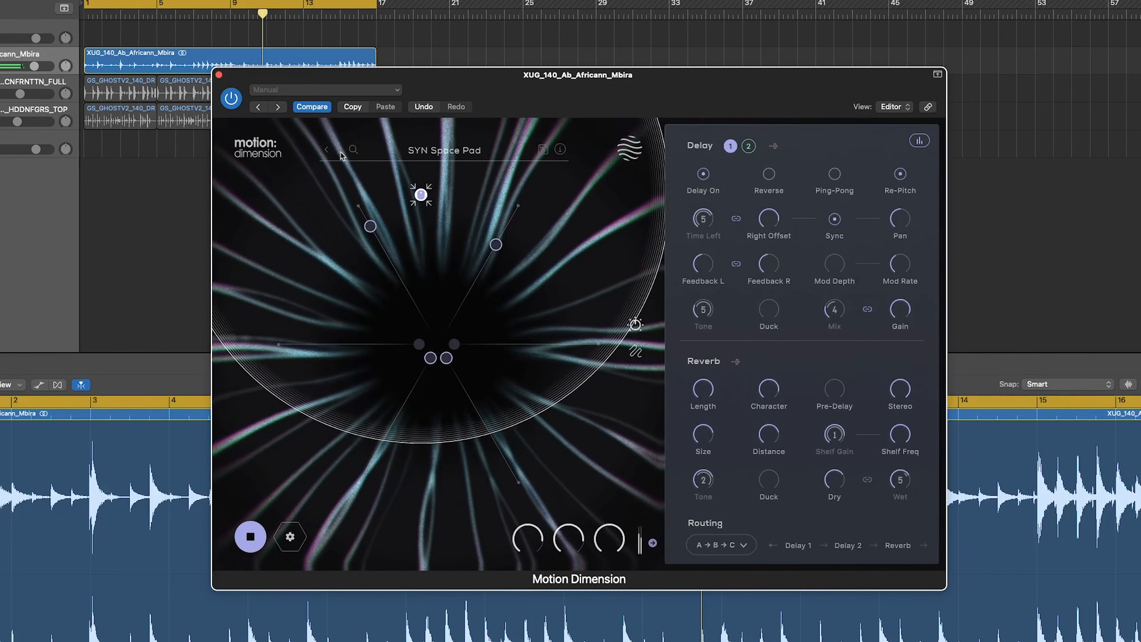
pyautogui.click(341, 152)
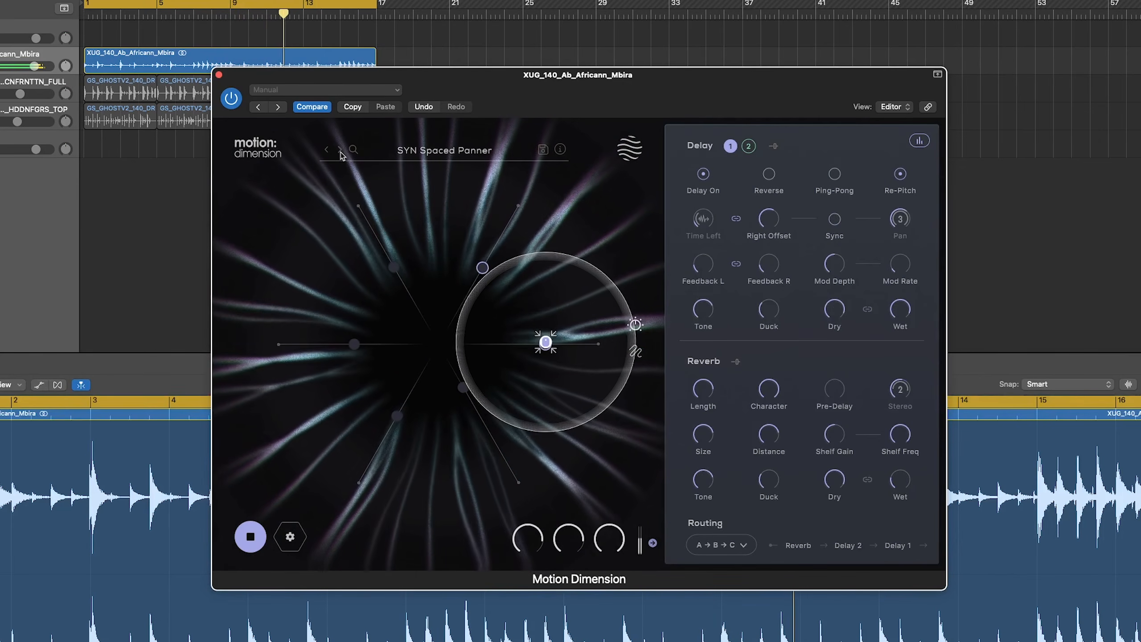
pyautogui.click(340, 152)
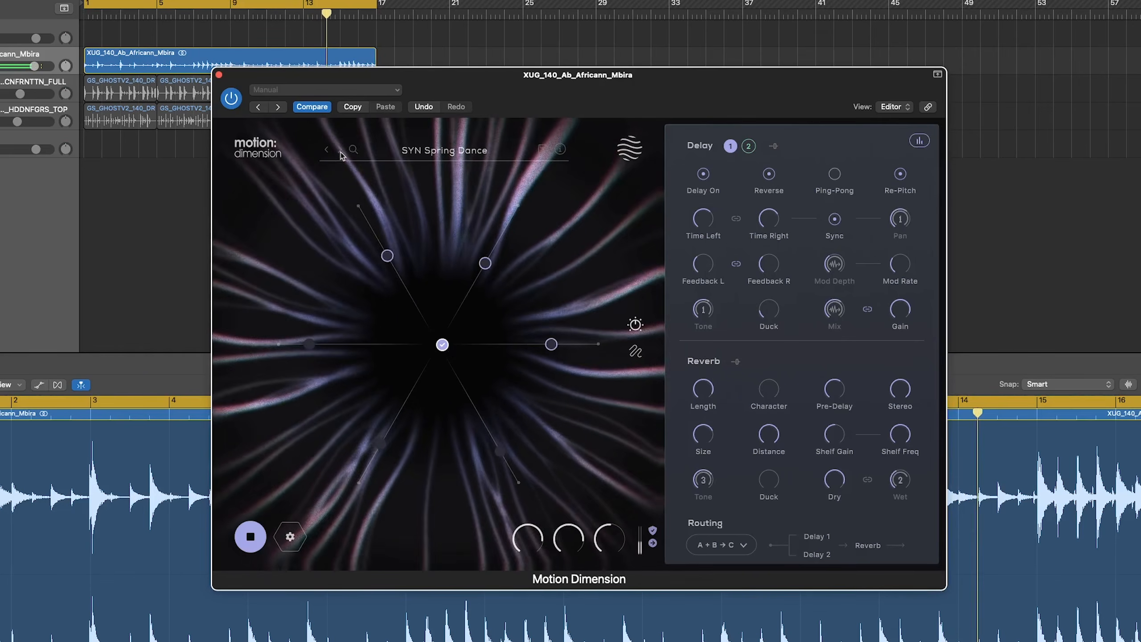
pyautogui.click(340, 151)
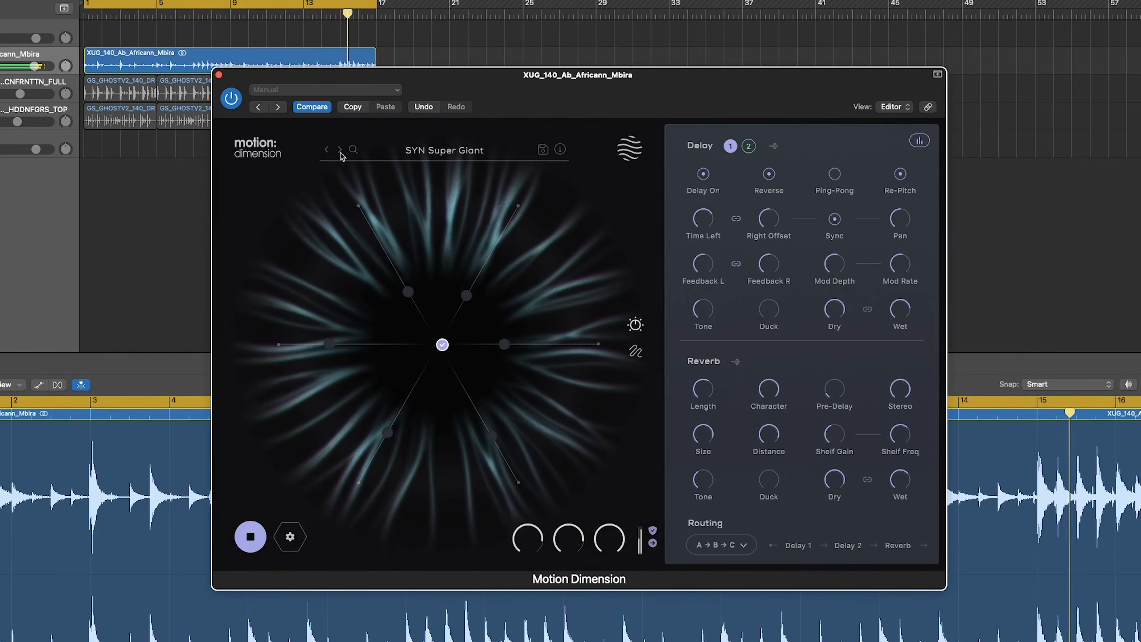